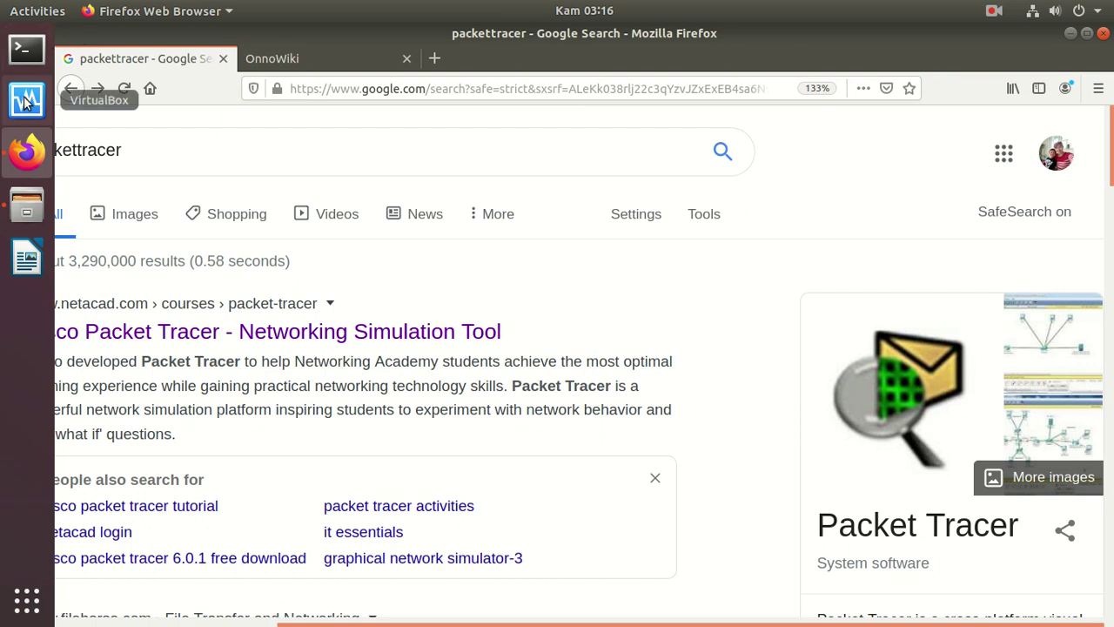
- Search the web for "mikrotik" in a new browser tab
{"action": "left_click", "coordinate": [351, 54]}
{"action": "left_click", "coordinate": [434, 58]}
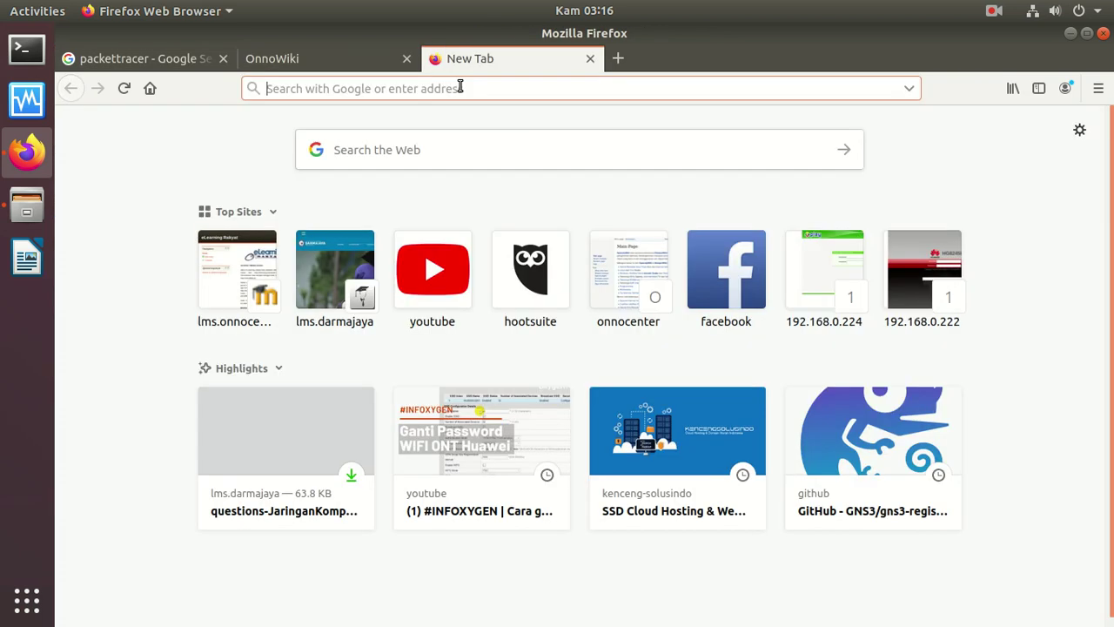
{"action": "type", "text": "mikotik"}
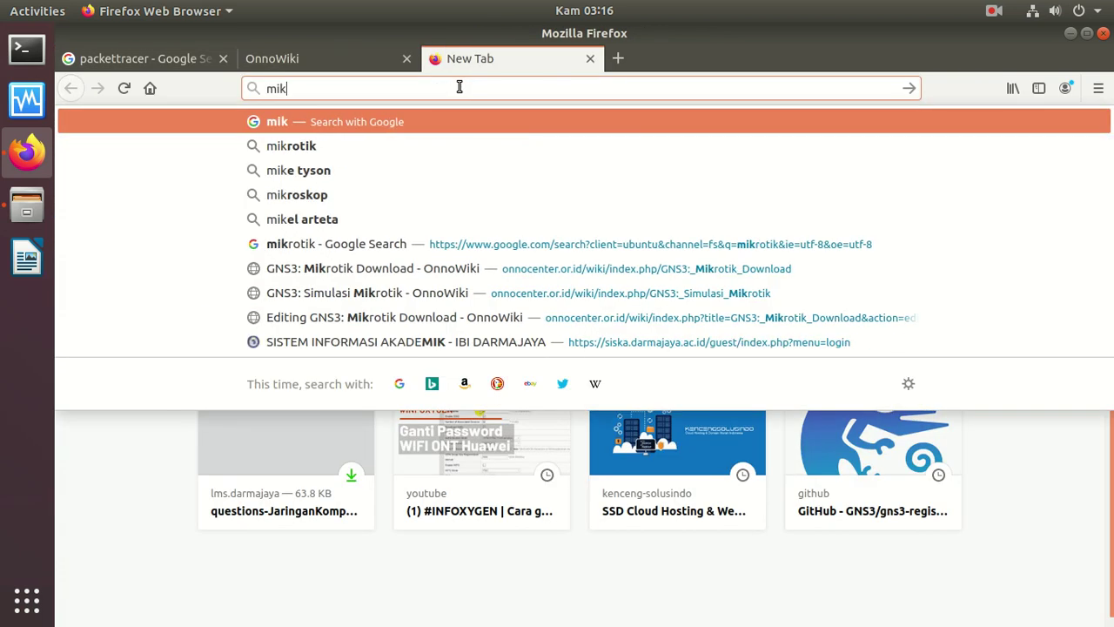
{"action": "key", "text": "BackSpace"}
{"action": "key", "text": "BackSpace"}
{"action": "key", "text": "BackSpace"}
{"action": "key", "text": "BackSpace"}
{"action": "type", "text": "ro"}
{"action": "key", "text": "BackSpace"}
{"action": "type", "text": "otik"}
{"action": "key", "text": "Return"}
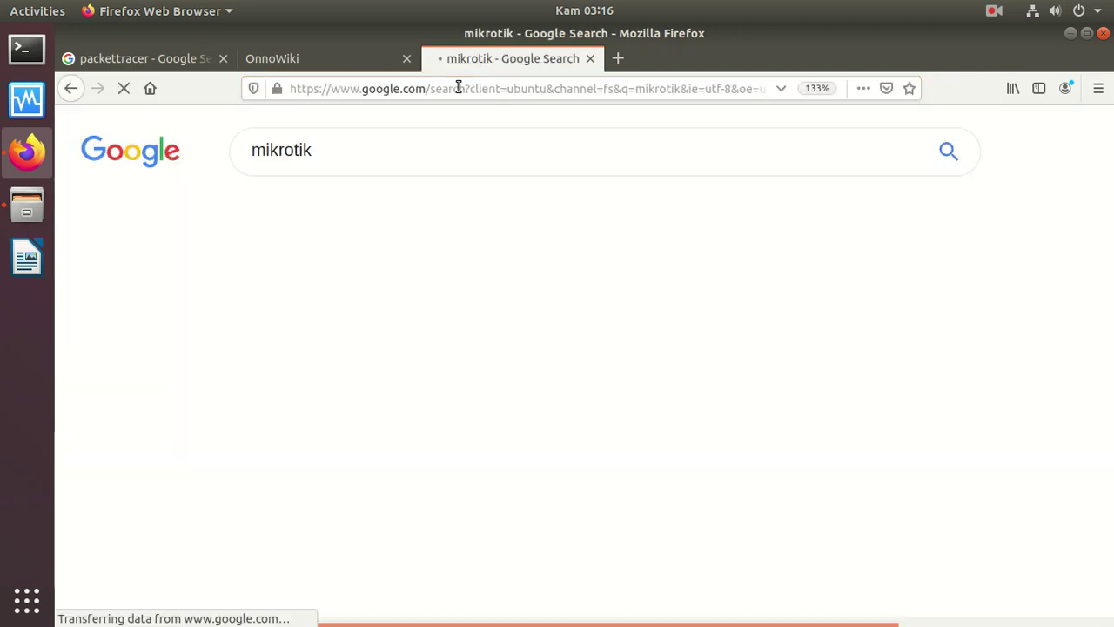
- Download the Cloud Hosted Router 6.45.8 (Long-term) OVA template from MikroTik's software page and save the file
{"action": "left_click", "coordinate": [333, 317]}
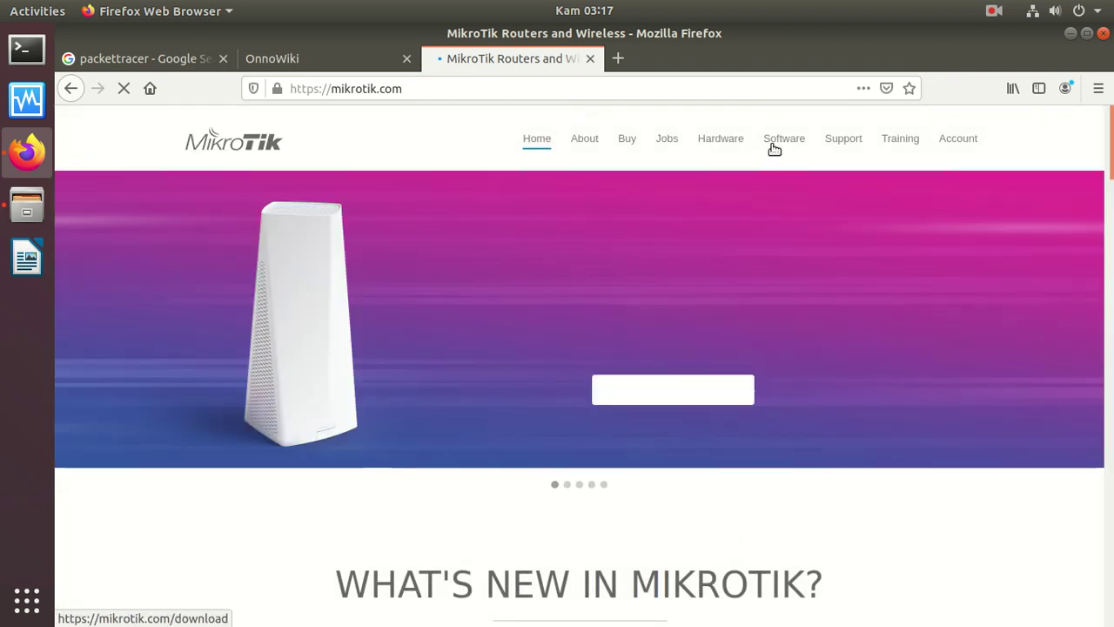
{"action": "left_click", "coordinate": [786, 146]}
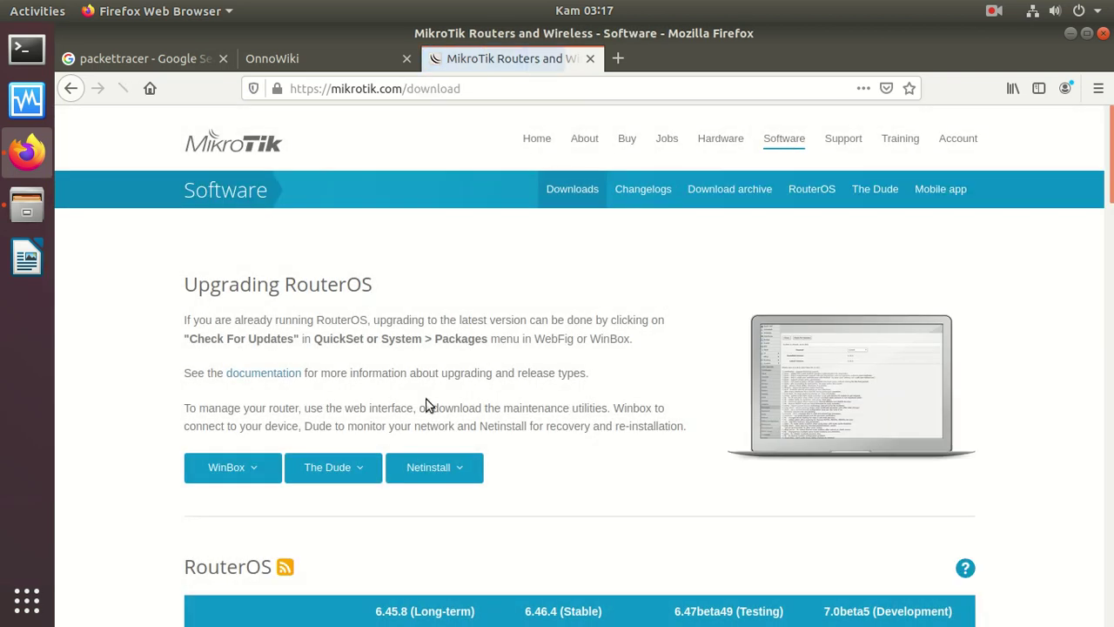
{"action": "scroll", "coordinate": [1084, 202], "scroll_direction": "down", "scroll_amount": 5}
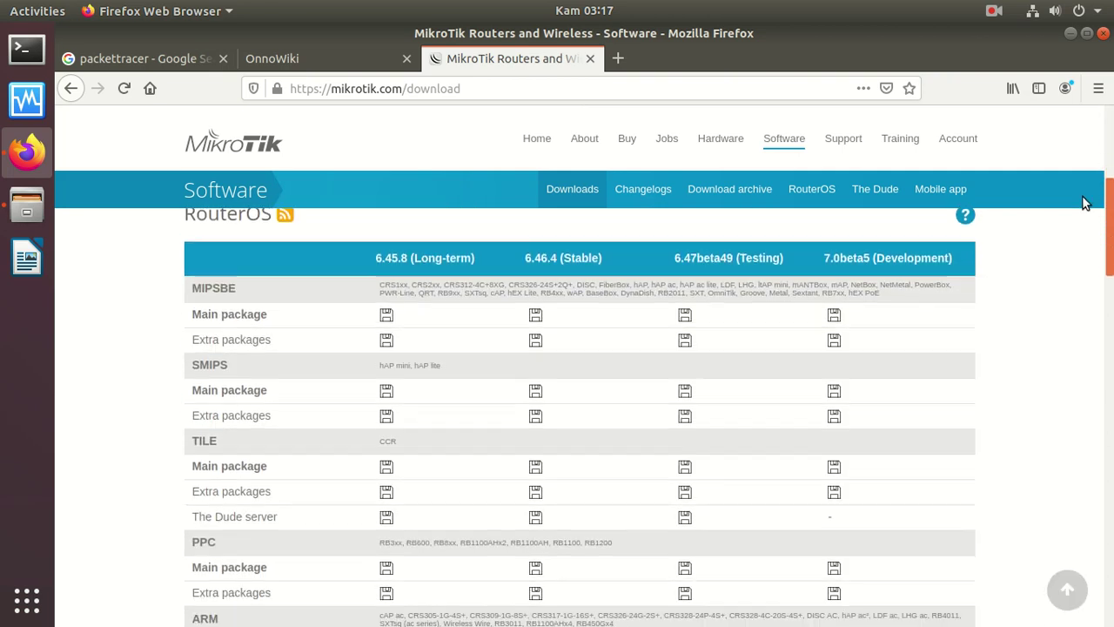
{"action": "scroll", "coordinate": [1084, 202], "scroll_direction": "down", "scroll_amount": 12}
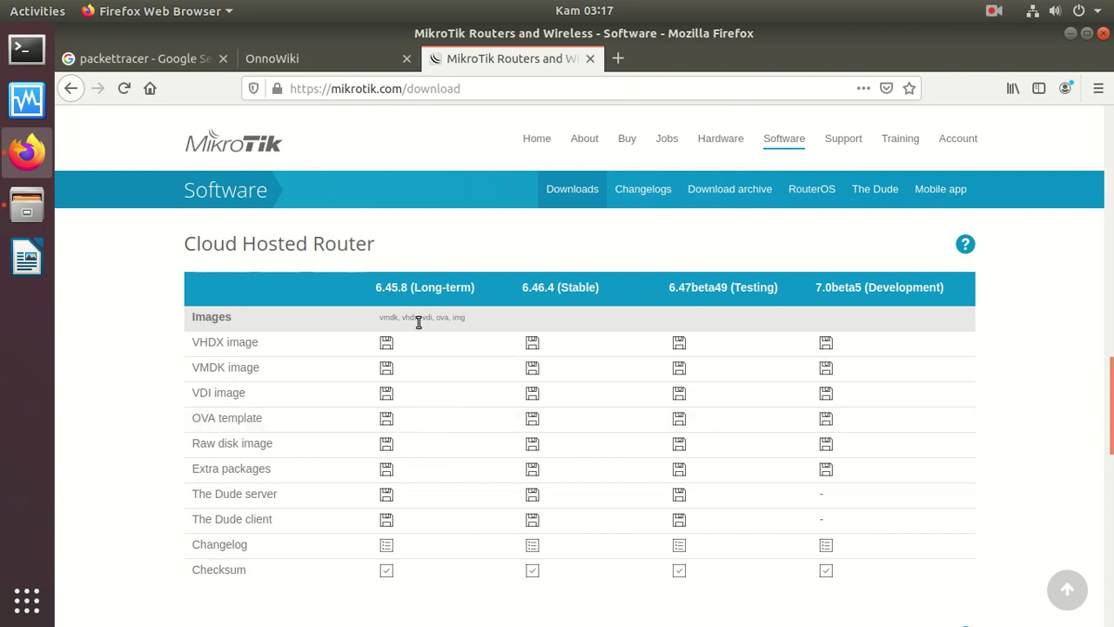
{"action": "left_click", "coordinate": [388, 422]}
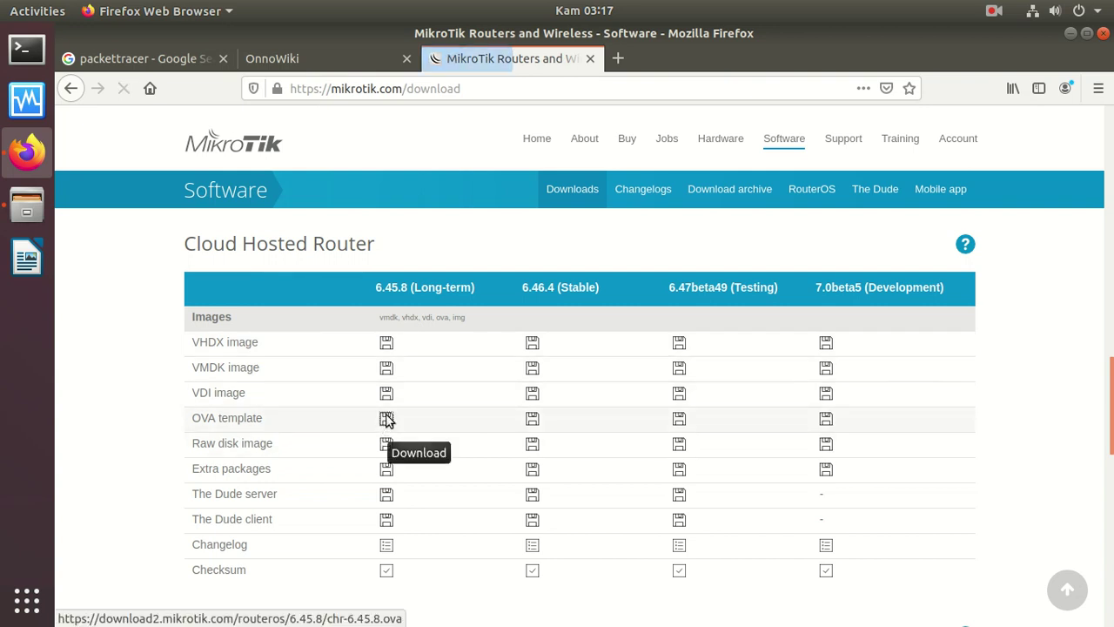
{"action": "left_click", "coordinate": [438, 369]}
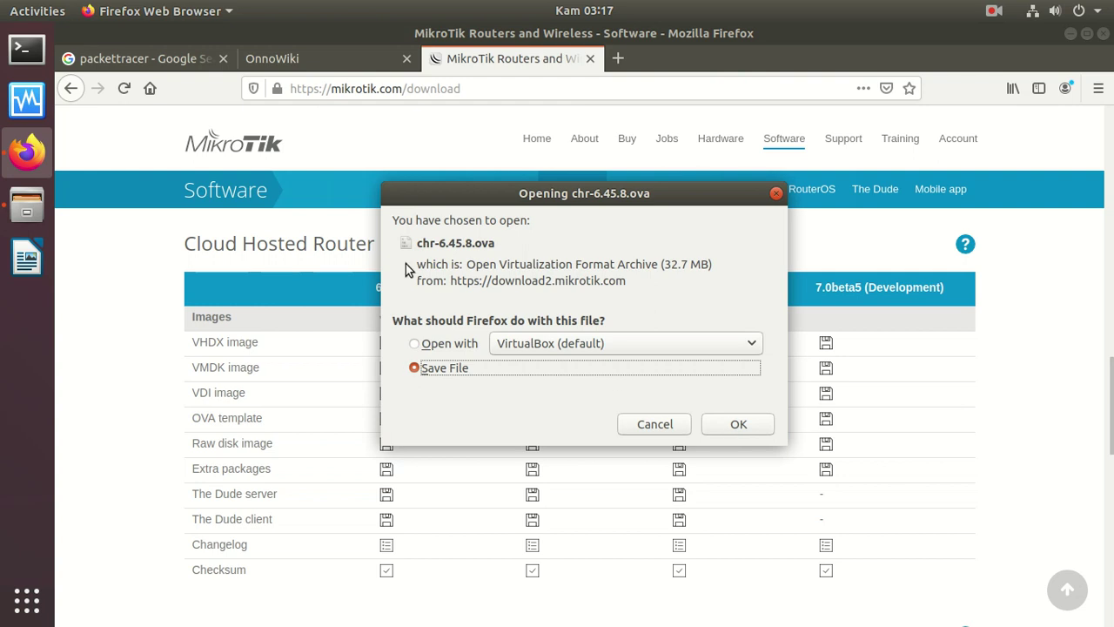
{"action": "left_click", "coordinate": [733, 424]}
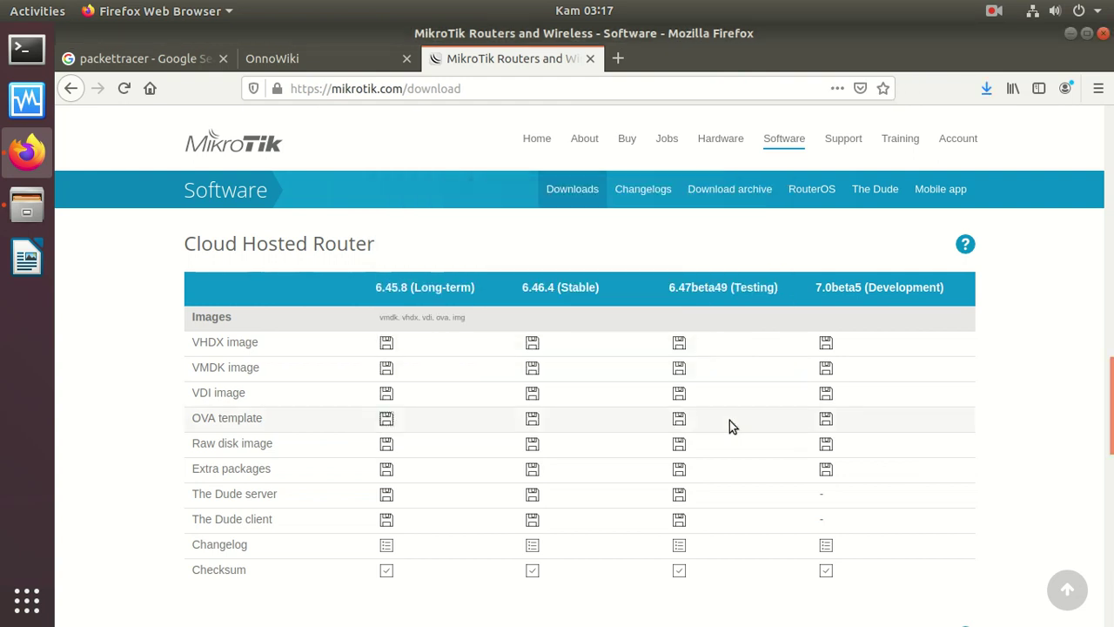
{"action": "left_click", "coordinate": [987, 95]}
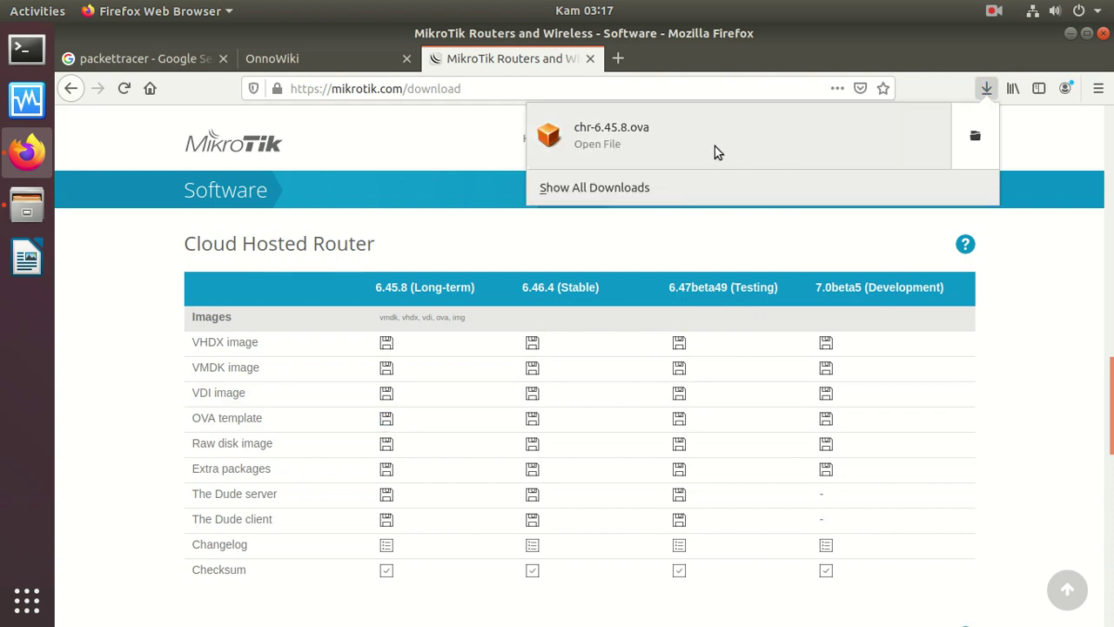
- Switch to VirtualBox and choose chr-6.45.8.ova from the Downloads folder as the appliance to import
{"action": "left_click", "coordinate": [21, 102]}
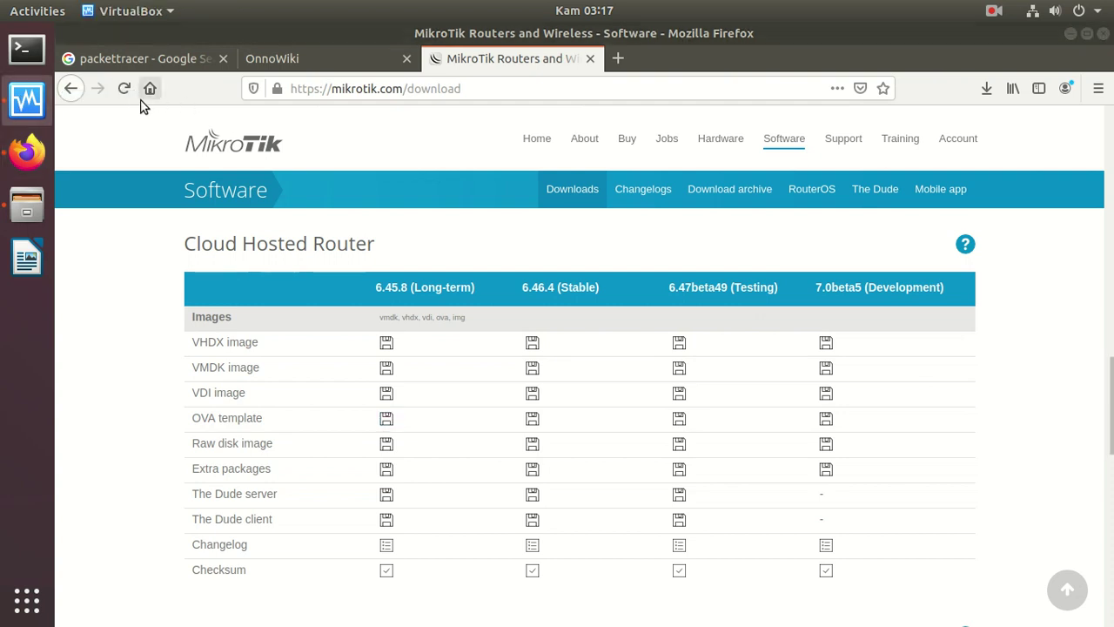
{"action": "left_click", "coordinate": [130, 12]}
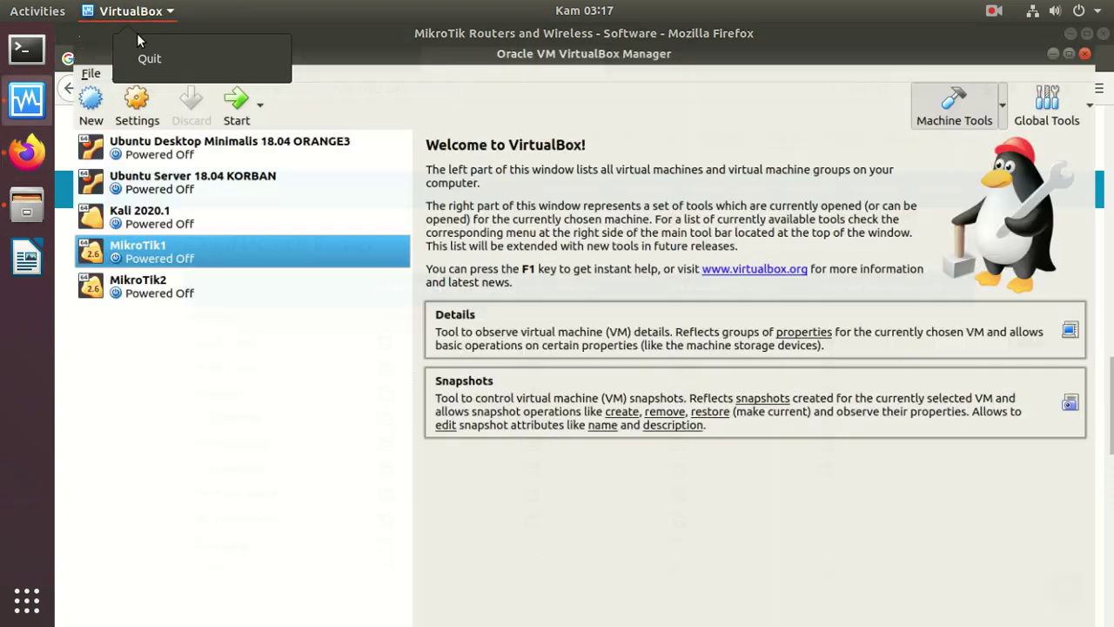
{"action": "left_click", "coordinate": [157, 376]}
{"action": "left_click", "coordinate": [73, 54]}
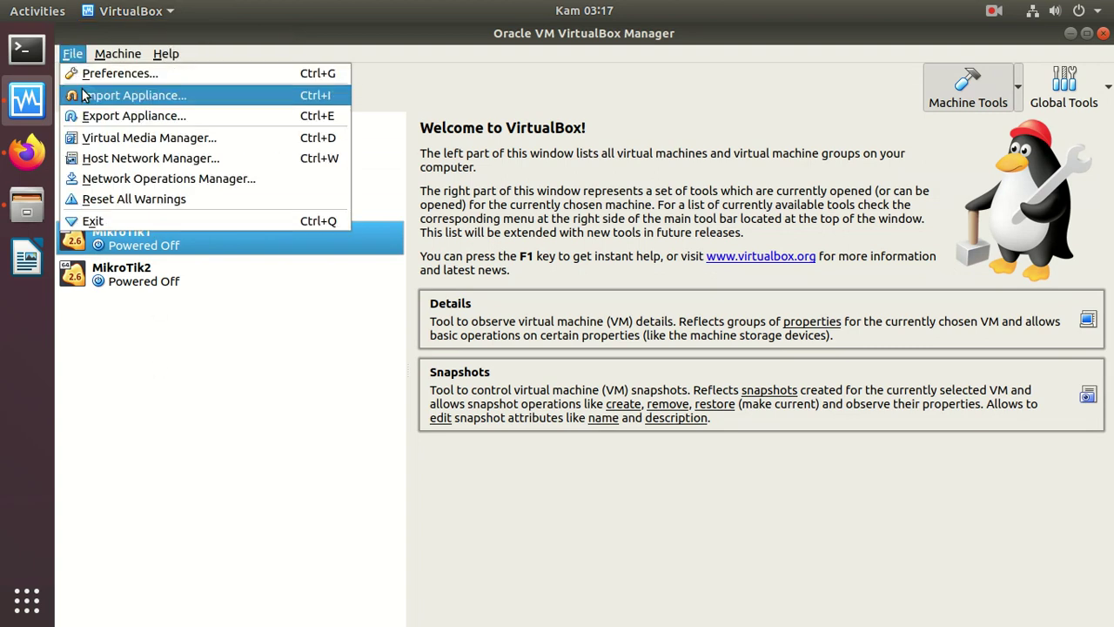
{"action": "left_click", "coordinate": [85, 95]}
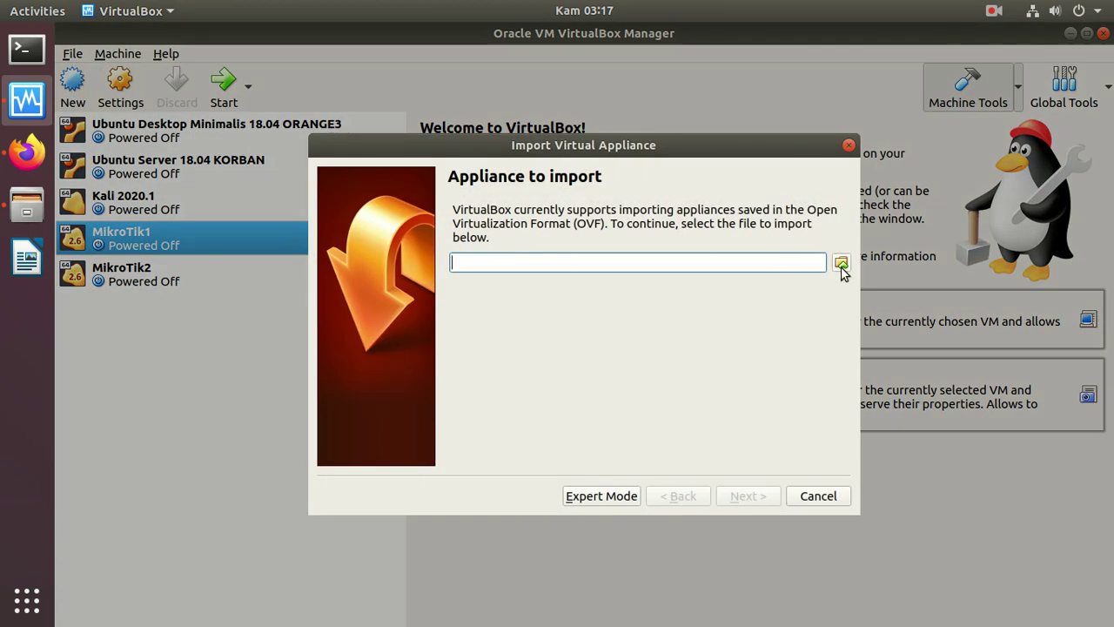
{"action": "left_click", "coordinate": [840, 265]}
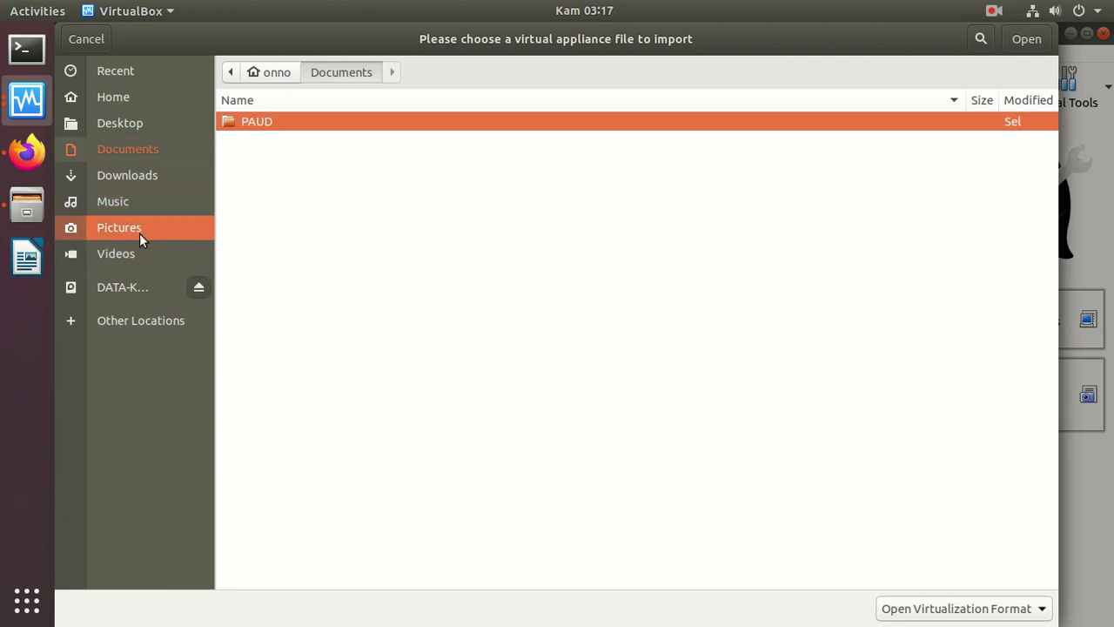
{"action": "left_click", "coordinate": [131, 175]}
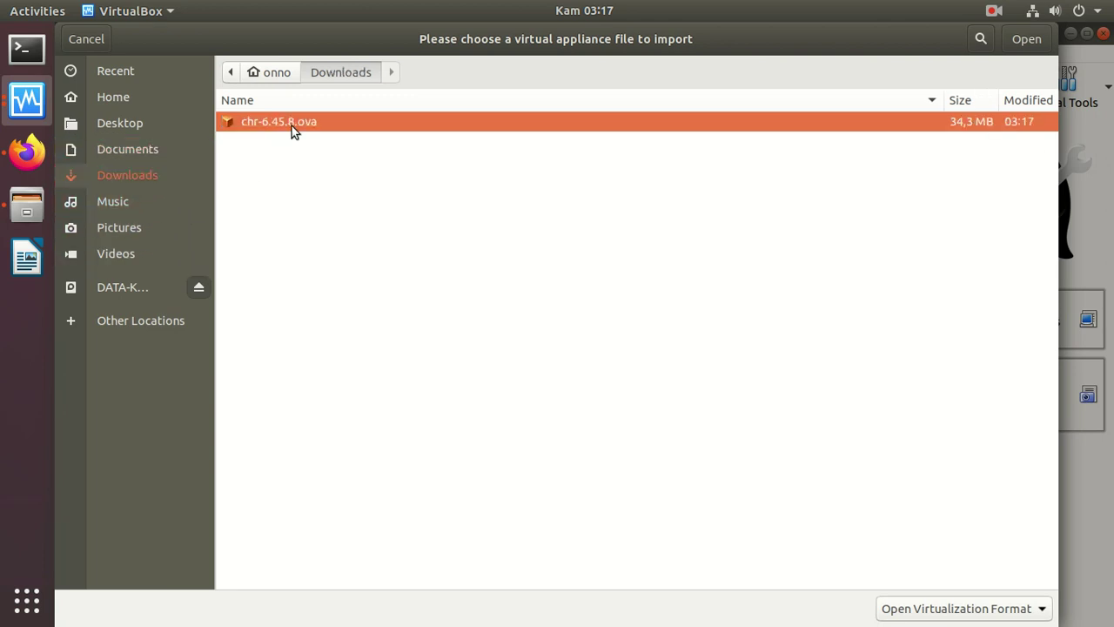
{"action": "double_click", "coordinate": [291, 125]}
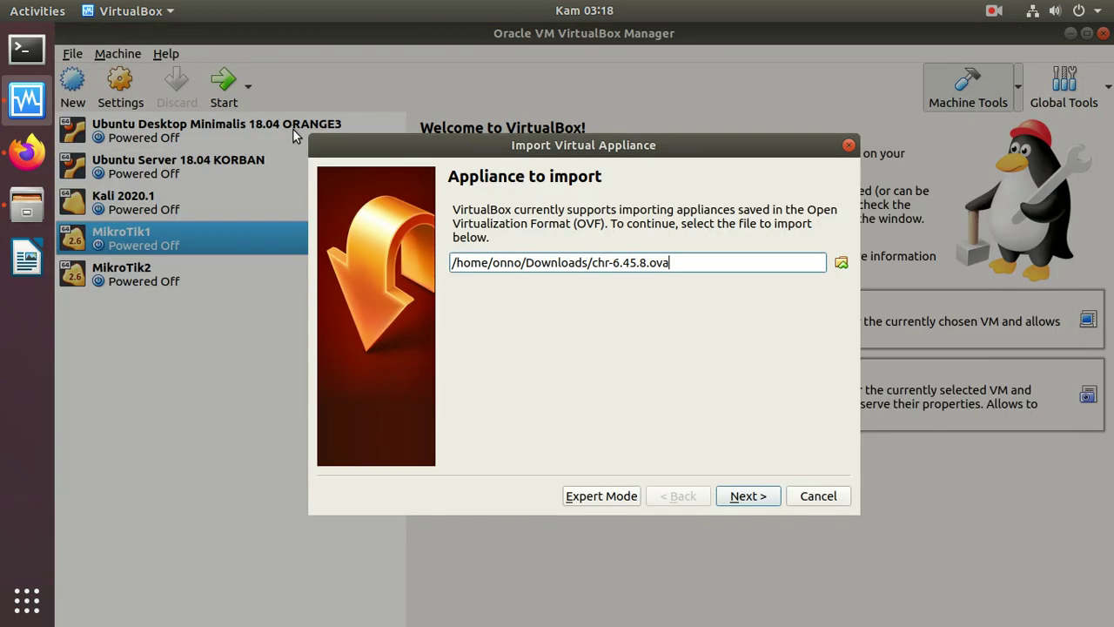
- Import the appliance with the MAC addresses of all network cards reinitialized
{"action": "left_click", "coordinate": [742, 496]}
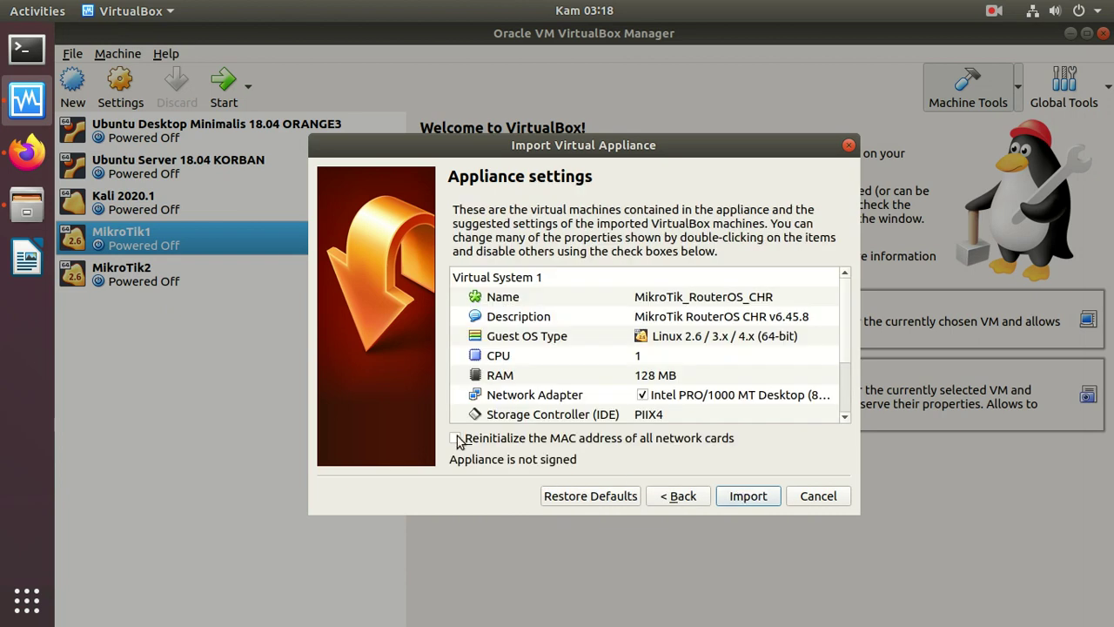
{"action": "left_click", "coordinate": [456, 438]}
{"action": "left_click", "coordinate": [749, 496]}
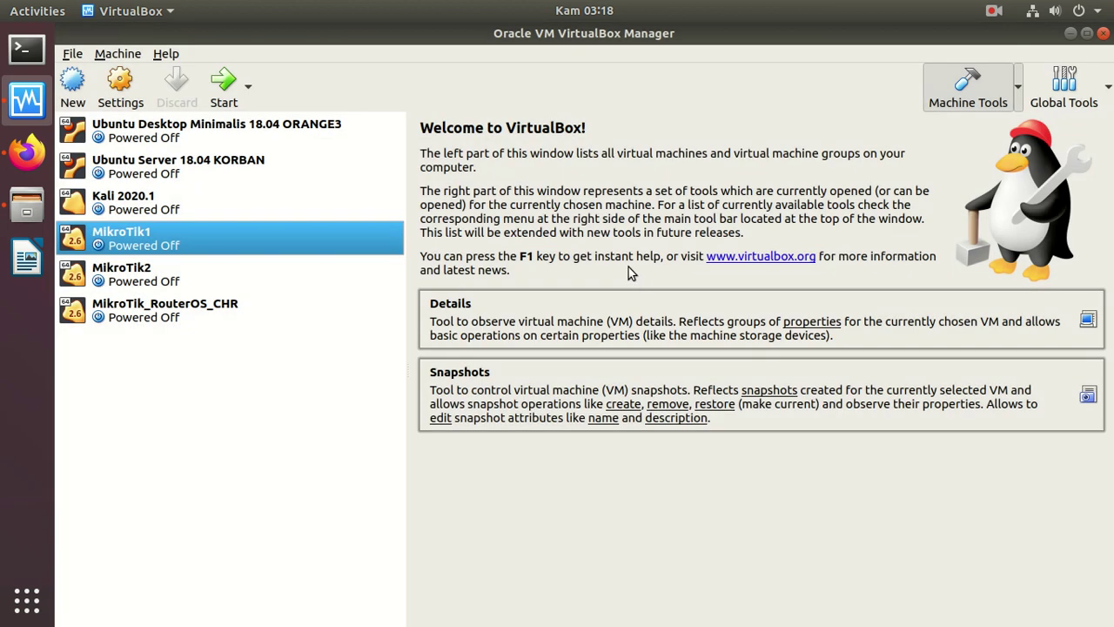
- Rename the imported MikroTik_RouterOS_CHR virtual machine to MikroTik3 in its settings
{"action": "left_click", "coordinate": [240, 311]}
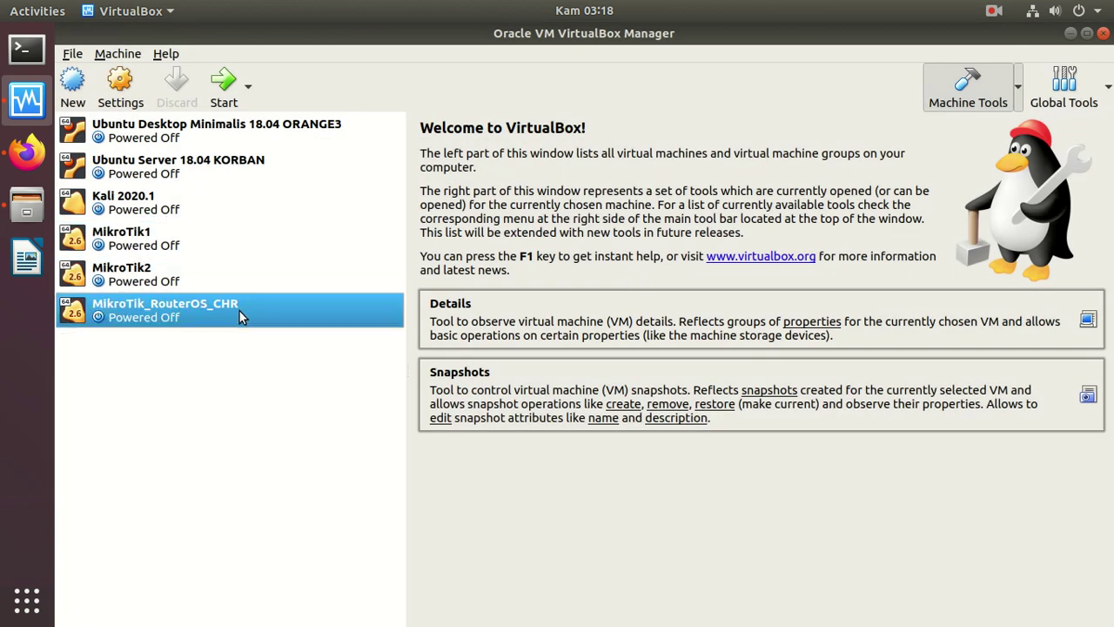
{"action": "right_click", "coordinate": [240, 311]}
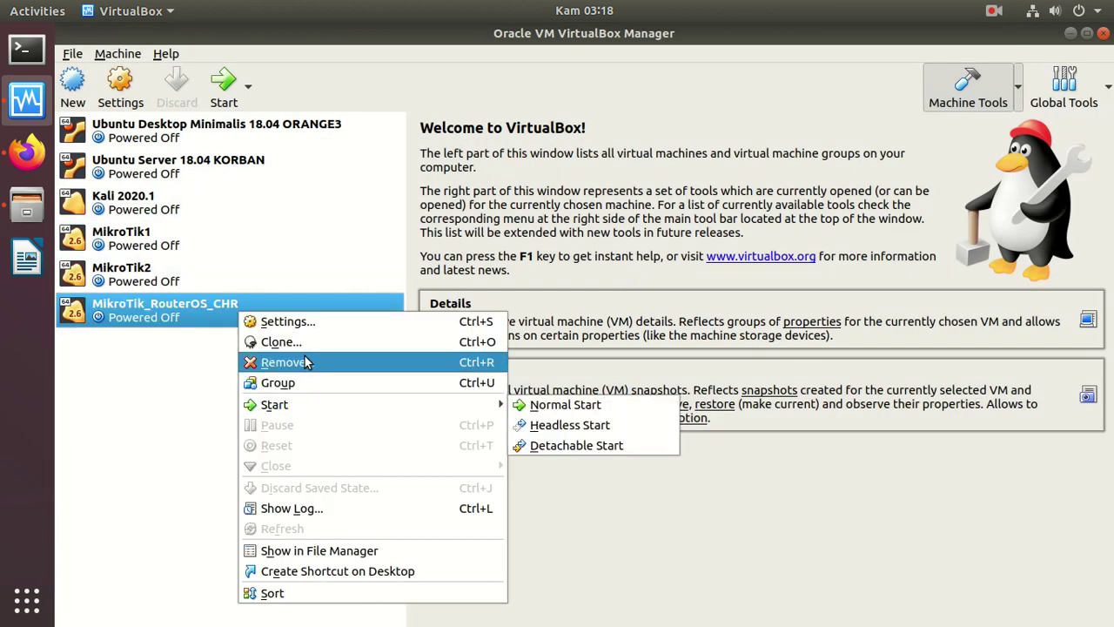
{"action": "left_click", "coordinate": [311, 327]}
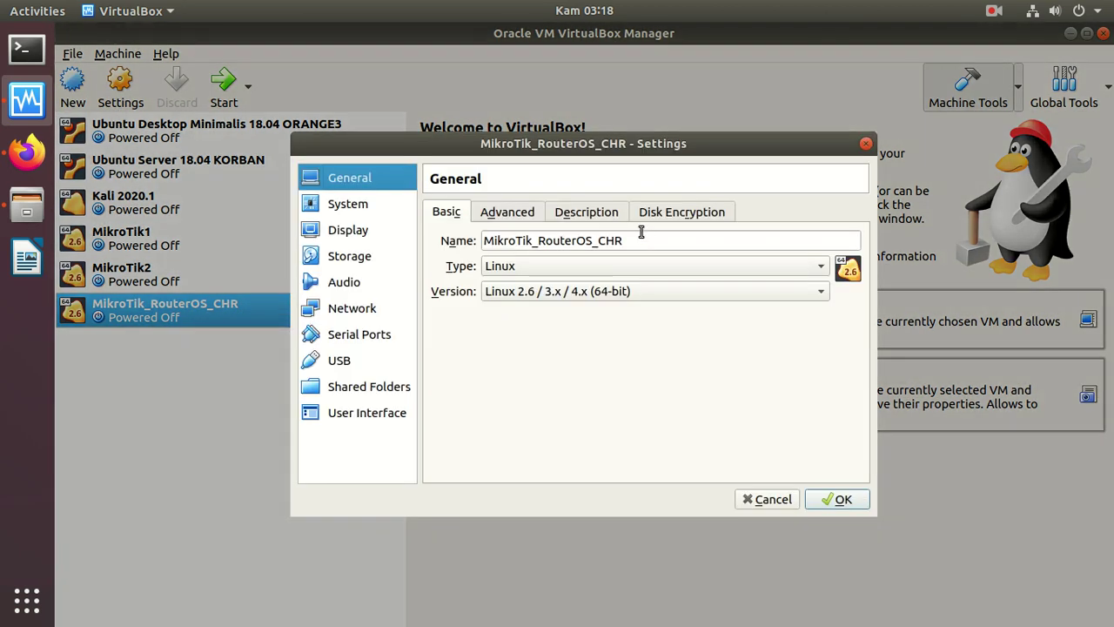
{"action": "left_click", "coordinate": [641, 240]}
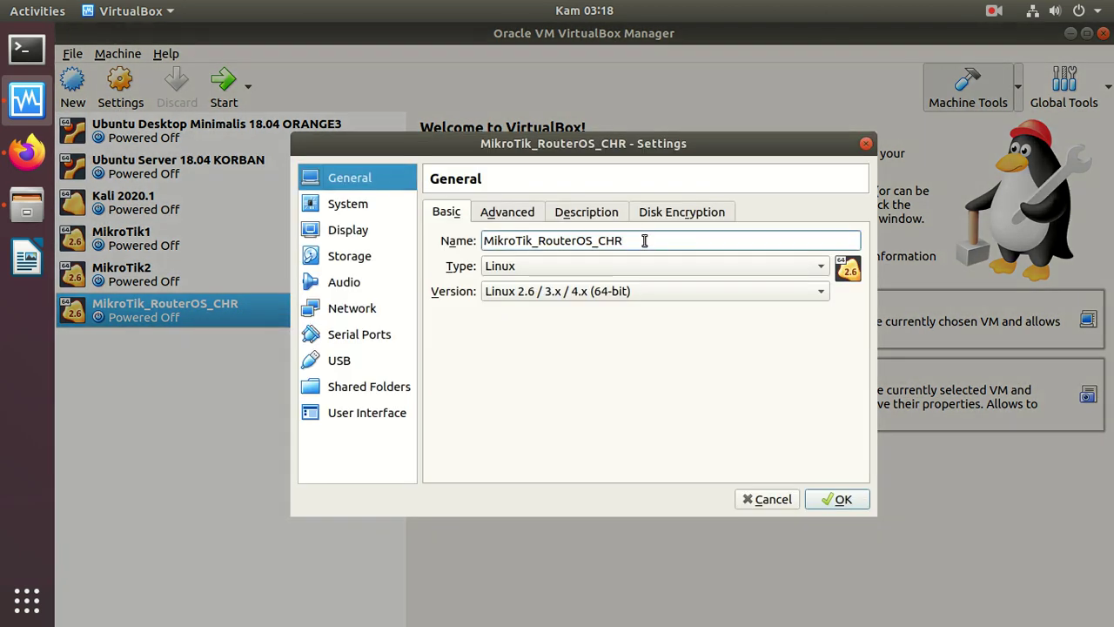
{"action": "key", "text": "BackSpace"}
{"action": "key", "text": "BackSpace"}
{"action": "key", "text": "BackSpace"}
{"action": "key", "text": "BackSpace"}
{"action": "key", "text": "BackSpace"}
{"action": "key", "text": "BackSpace"}
{"action": "key", "text": "BackSpace"}
{"action": "key", "text": "BackSpace"}
{"action": "key", "text": "BackSpace"}
{"action": "key", "text": "BackSpace"}
{"action": "key", "text": "BackSpace"}
{"action": "type", "text": "k"}
{"action": "left_click", "coordinate": [836, 498]}
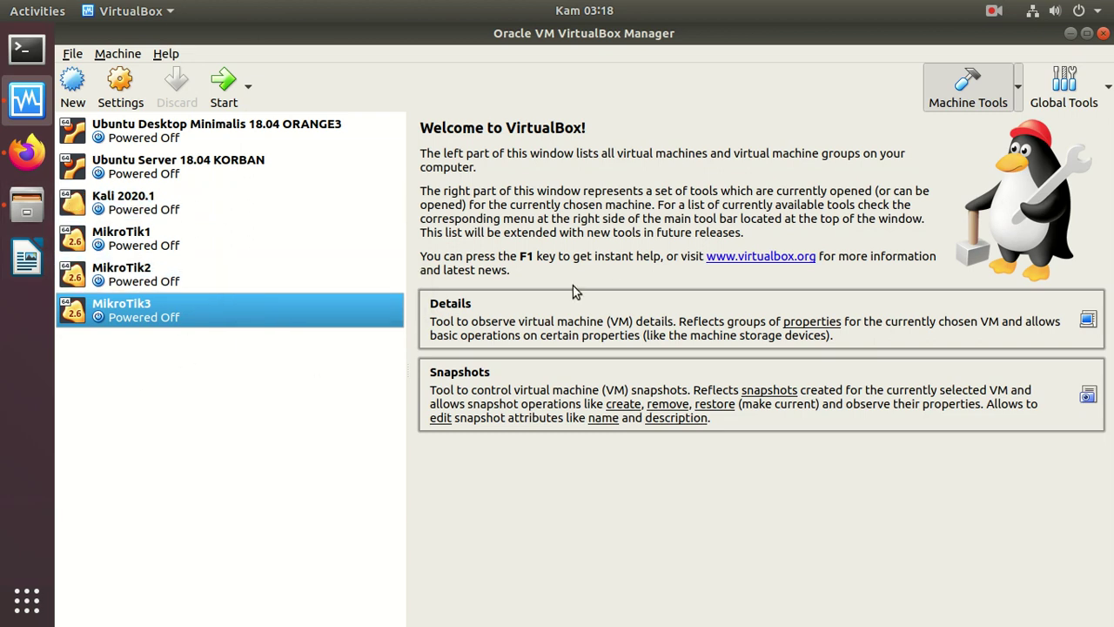
- Return to the Firefox browser and look up the GNS3 page on OnnoWiki
{"action": "left_click", "coordinate": [1070, 35]}
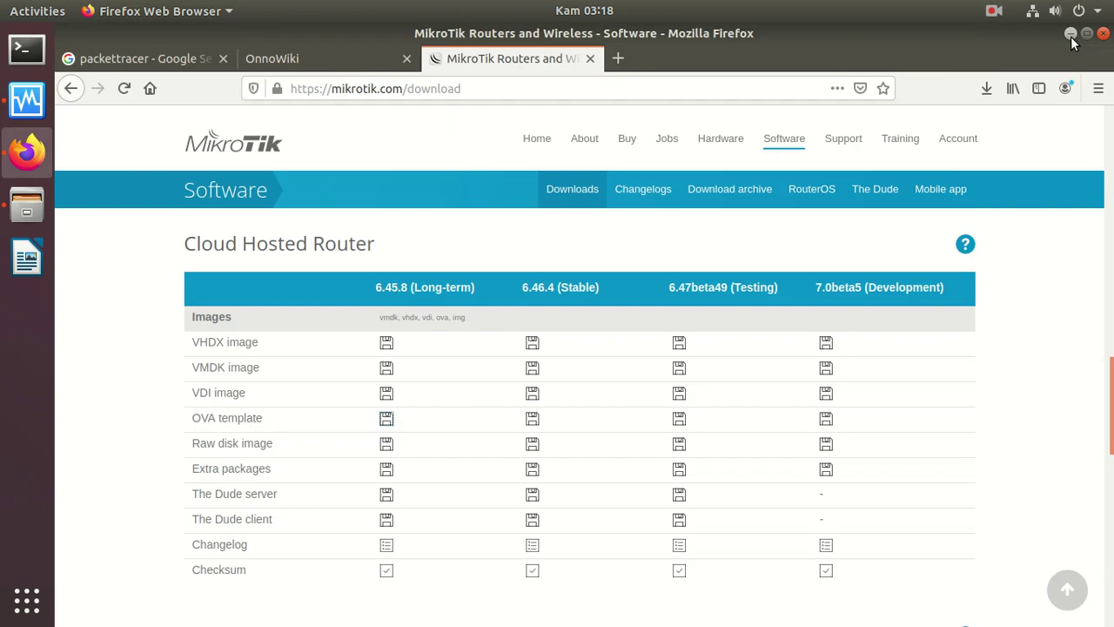
{"action": "left_click", "coordinate": [159, 55]}
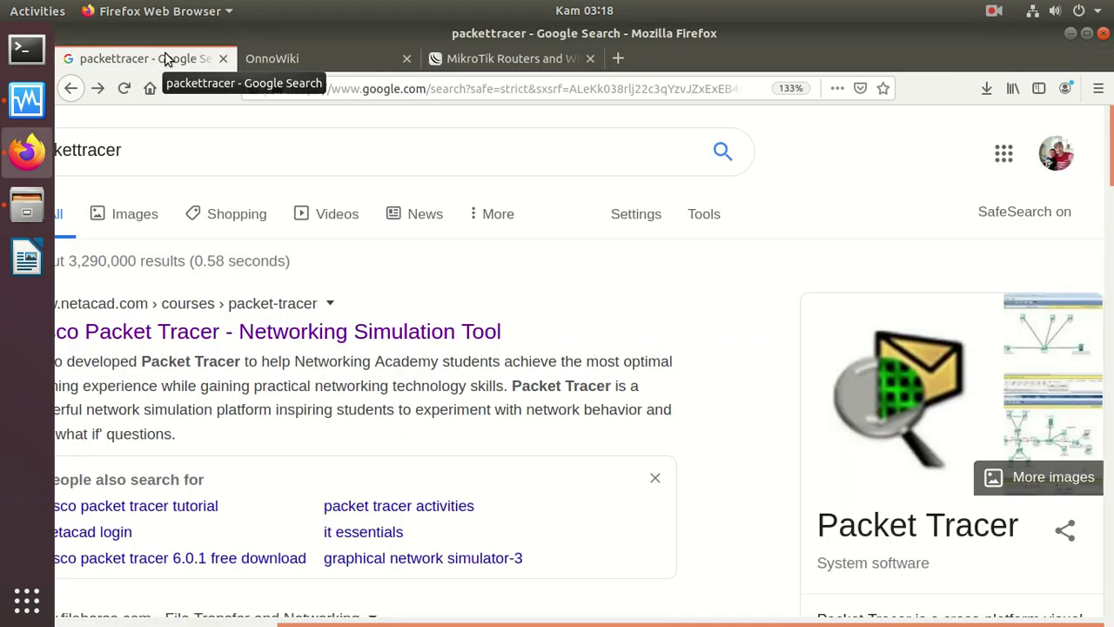
{"action": "left_click", "coordinate": [294, 60]}
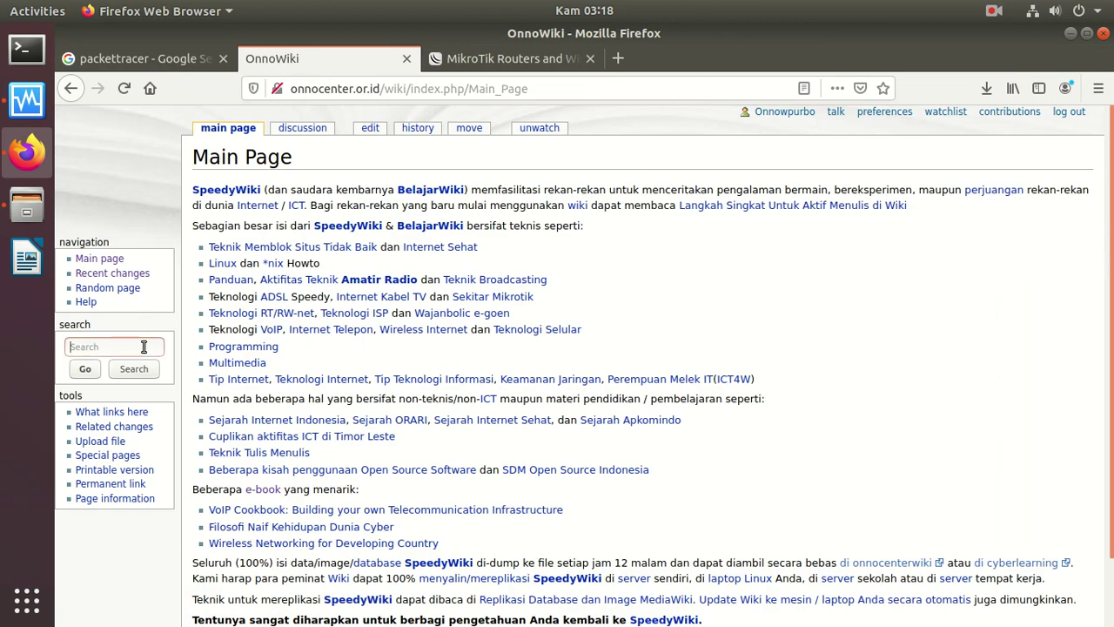
{"action": "type", "text": "GNS3"}
{"action": "key", "text": "Return"}
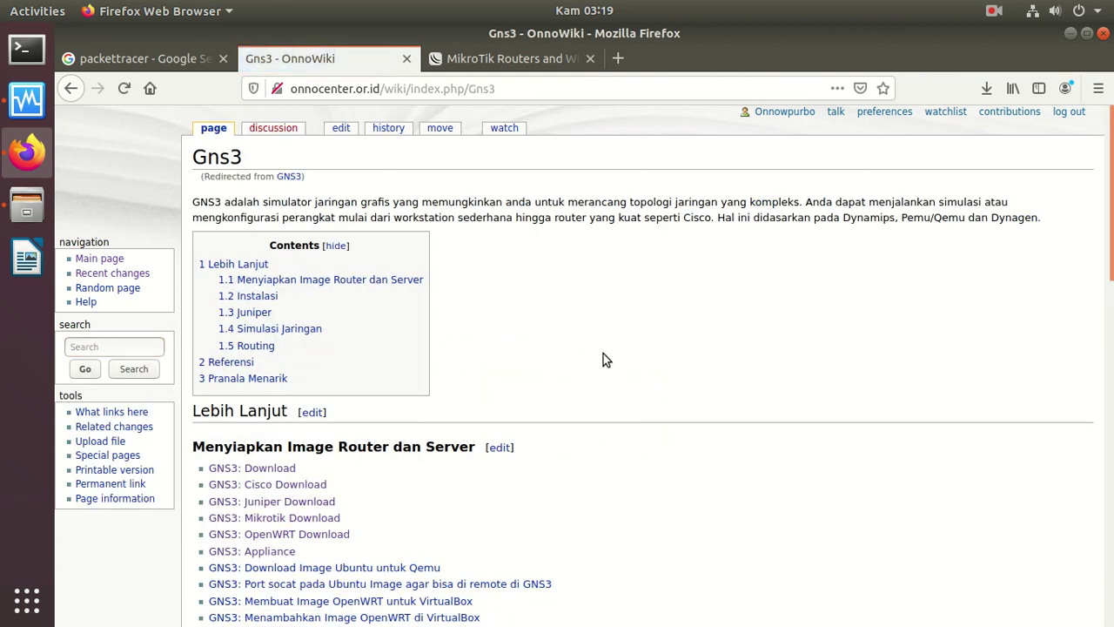
- Open the "GNS3: Cisco Download" wiki page in a new tab and bring it to the front
{"action": "scroll", "coordinate": [603, 350], "scroll_direction": "down", "scroll_amount": 6}
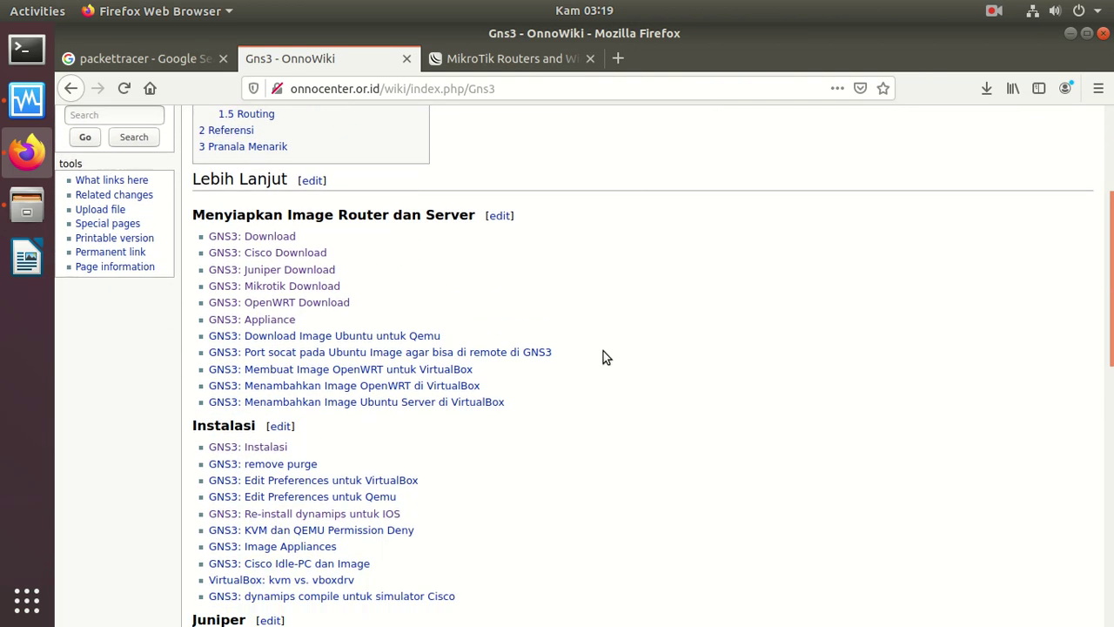
{"action": "scroll", "coordinate": [603, 350], "scroll_direction": "up", "scroll_amount": 3}
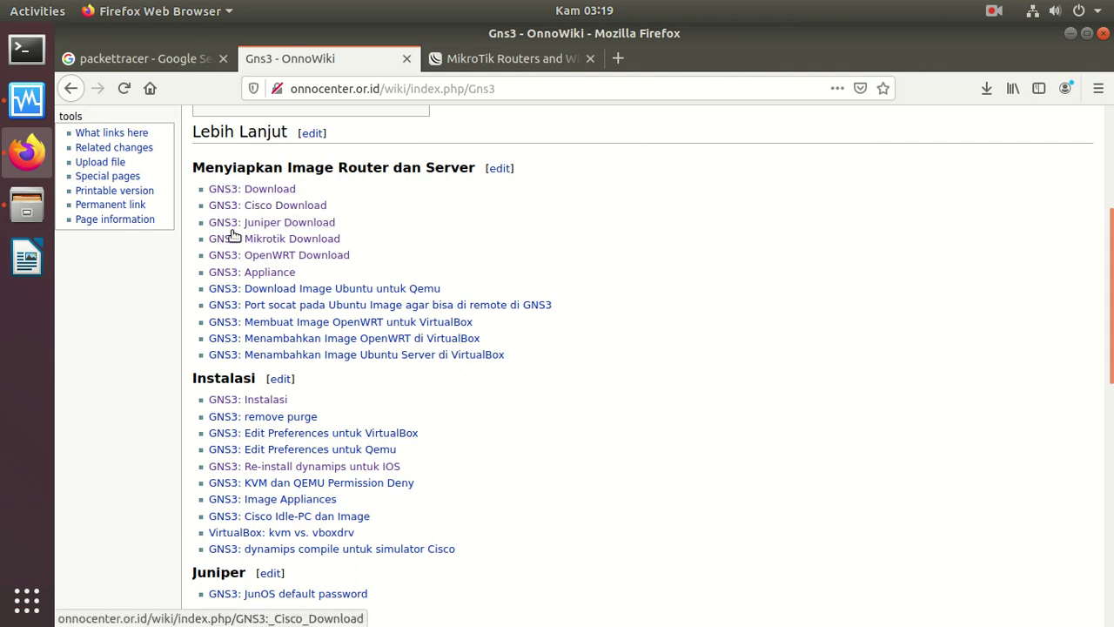
{"action": "left_click", "coordinate": [261, 202]}
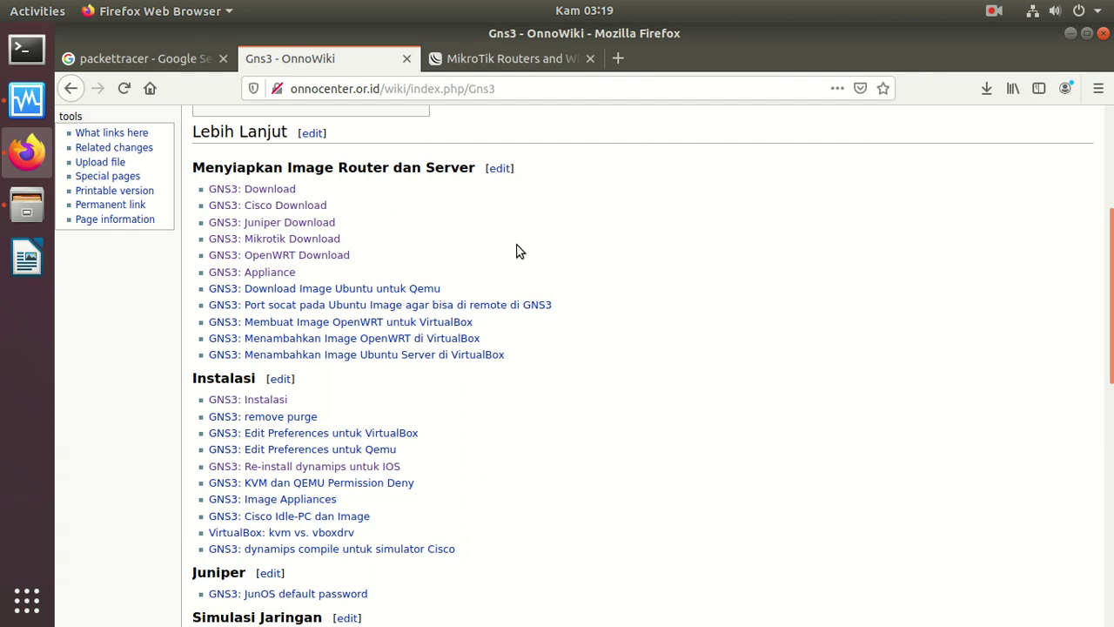
{"action": "scroll", "coordinate": [516, 251], "scroll_direction": "down", "scroll_amount": 2}
{"action": "scroll", "coordinate": [516, 251], "scroll_direction": "up", "scroll_amount": 1}
{"action": "right_click", "coordinate": [266, 164]}
{"action": "left_click", "coordinate": [304, 174]}
{"action": "left_click", "coordinate": [534, 60]}
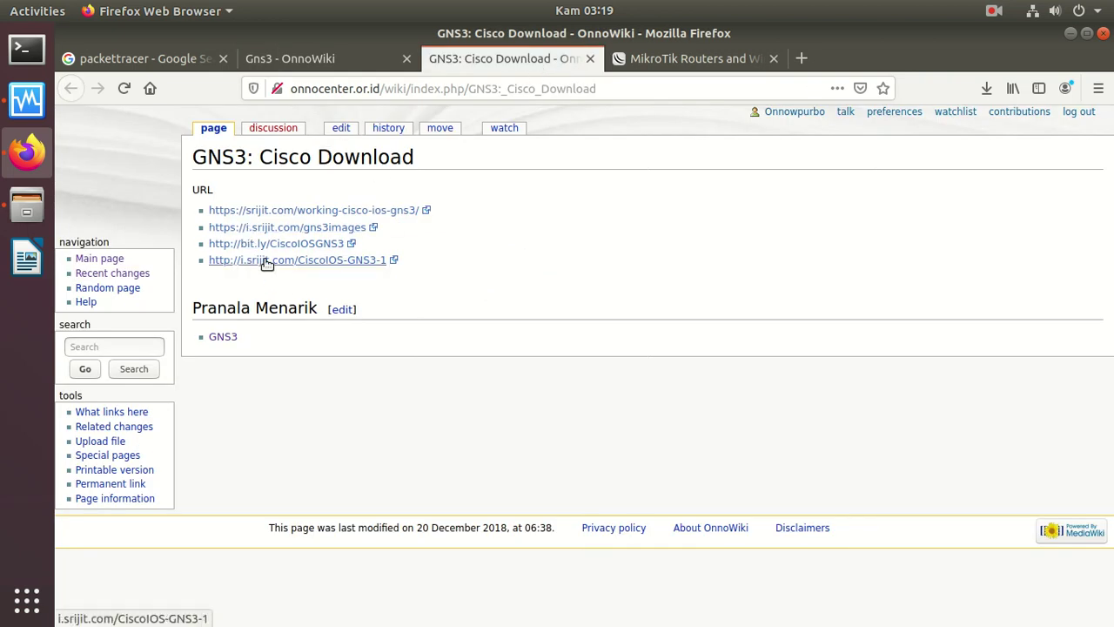
- Switch to the terminal, change into the GNS3 directory and list its contents
{"action": "left_click", "coordinate": [24, 51]}
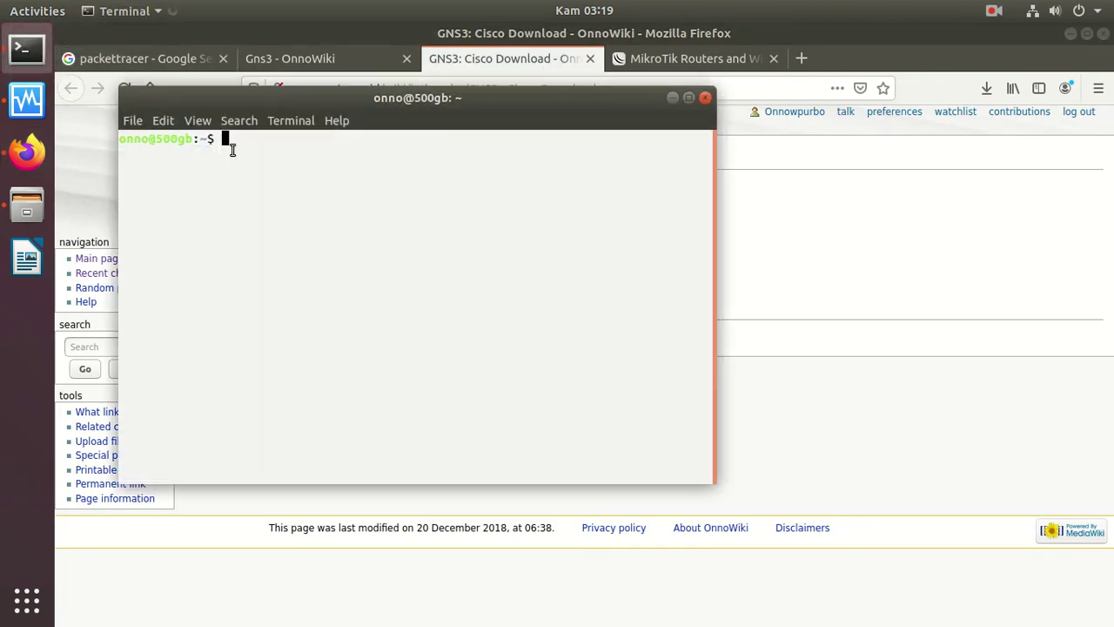
{"action": "type", "text": "cd GNE"}
{"action": "key", "text": "BackSpace"}
{"action": "type", "text": "S3/Im"}
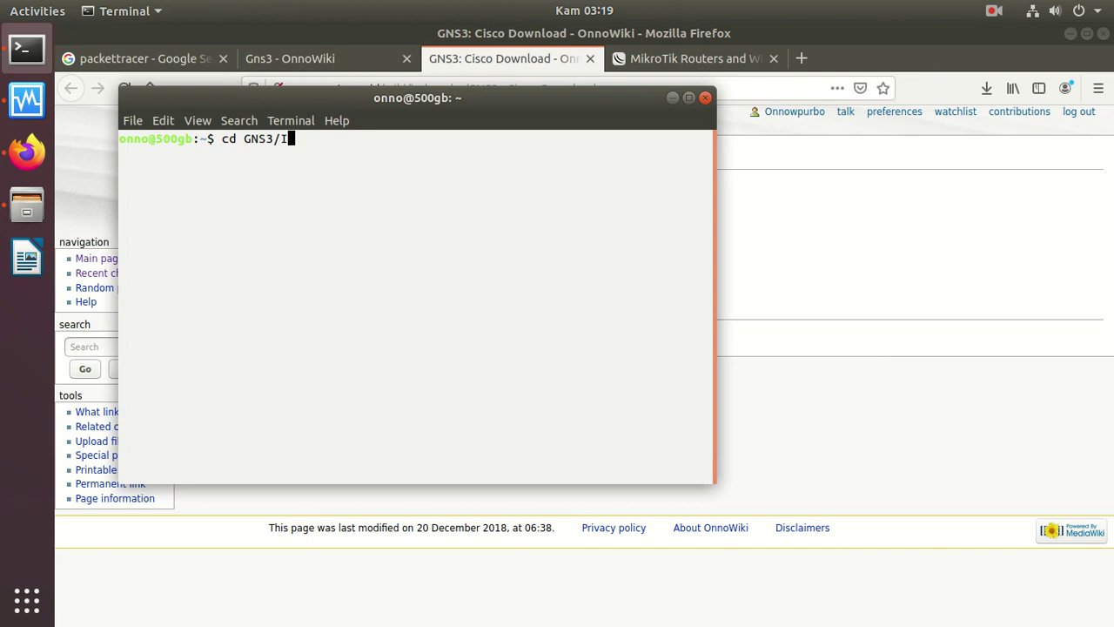
{"action": "key", "text": "BackSpace"}
{"action": "key", "text": "Return"}
{"action": "type", "text": "ls"}
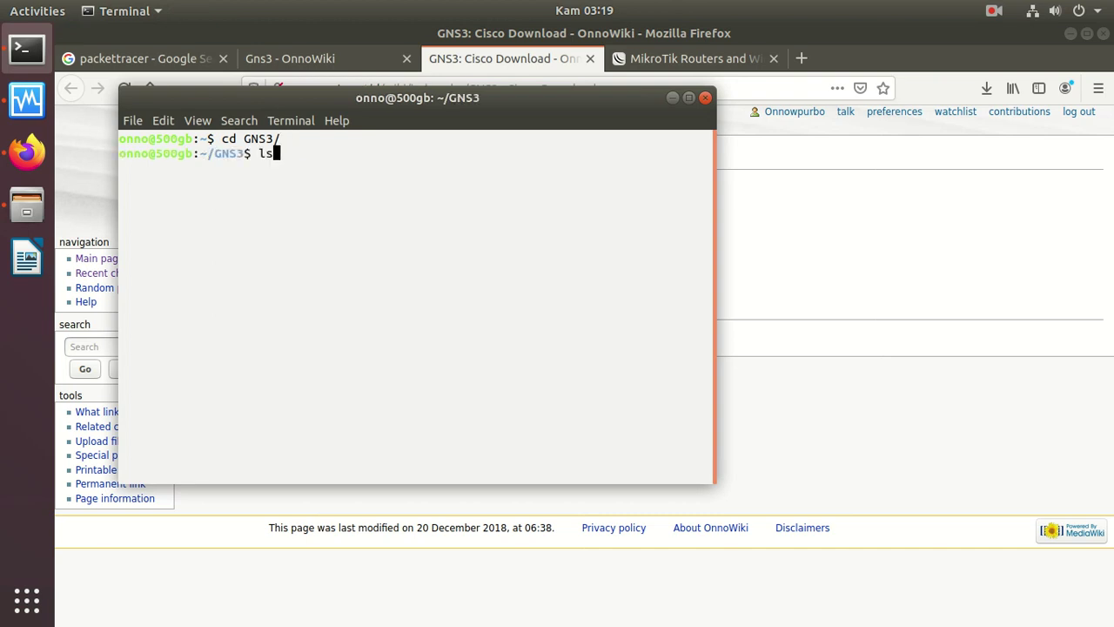
{"action": "key", "text": "Return"}
- Change into the images subdirectory, list its files and look over the Cisco router images from the c2691 to c7200 series
{"action": "type", "text": "cd im"}
{"action": "key", "text": "Tab"}
{"action": "key", "text": "Return"}
{"action": "type", "text": "ls"}
{"action": "key", "text": "Return"}
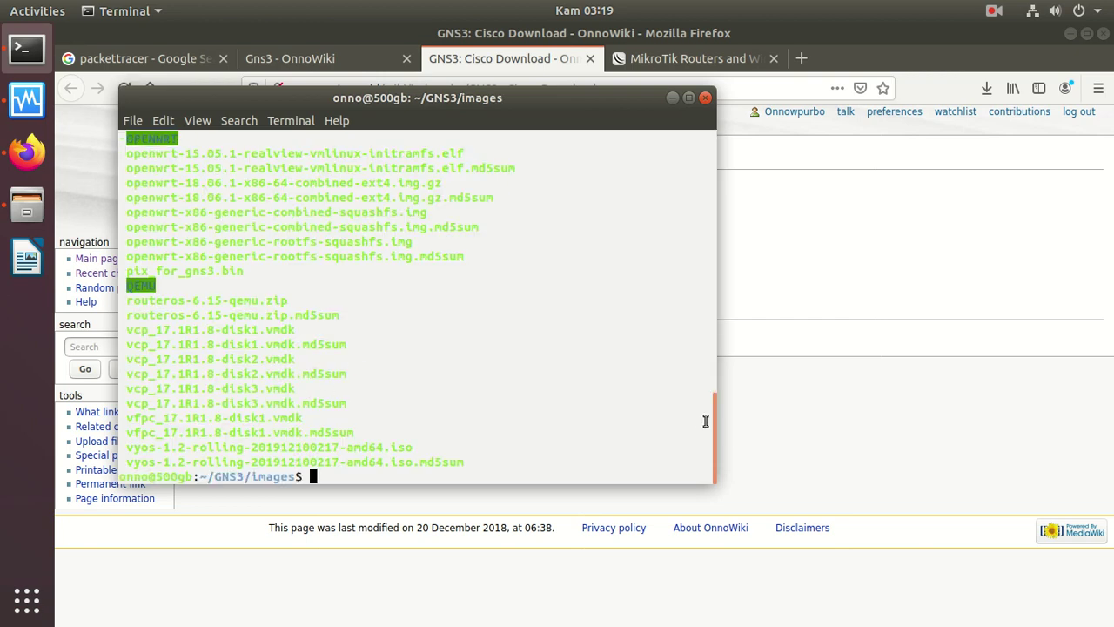
{"action": "left_click_drag", "start_coordinate": [714, 422], "coordinate": [673, 263]}
{"action": "left_click_drag", "start_coordinate": [457, 385], "coordinate": [130, 142]}
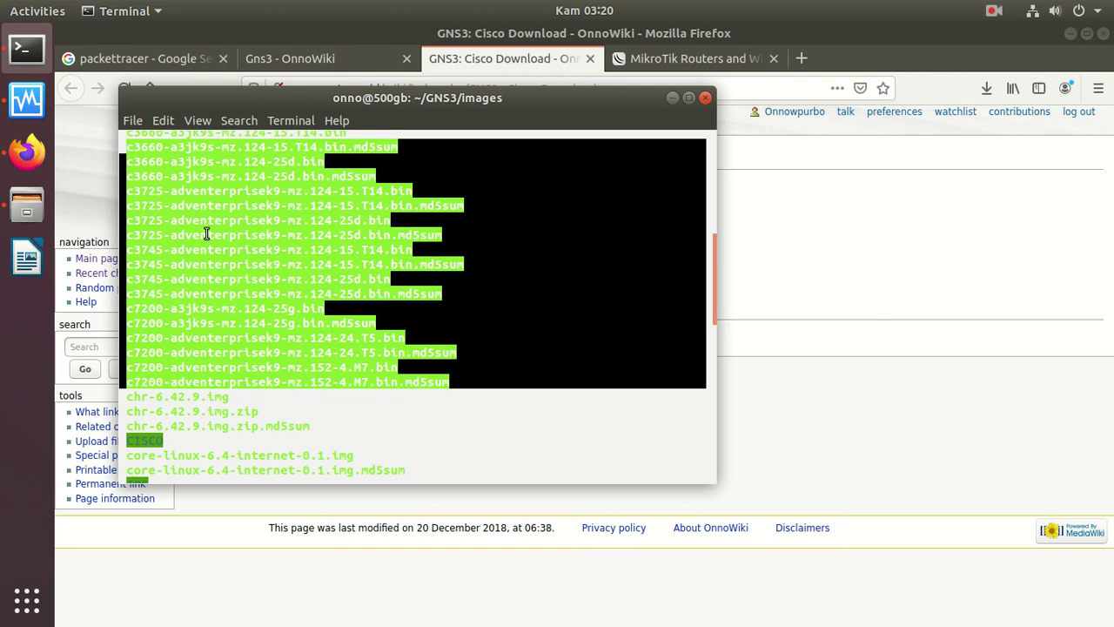
{"action": "left_click", "coordinate": [165, 266]}
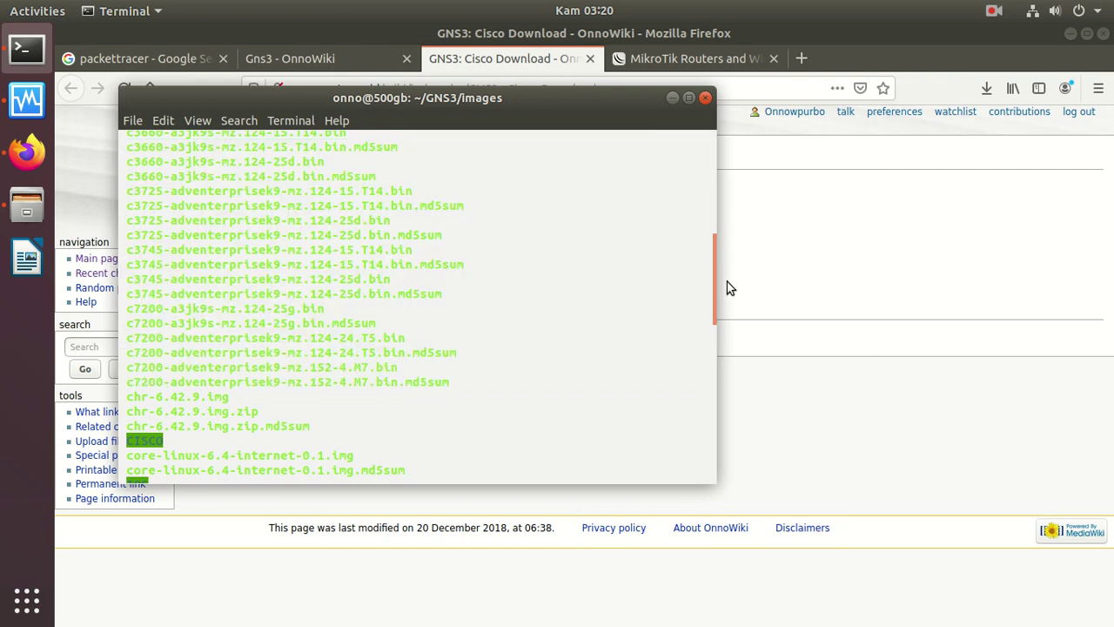
{"action": "left_click_drag", "start_coordinate": [711, 257], "coordinate": [715, 236]}
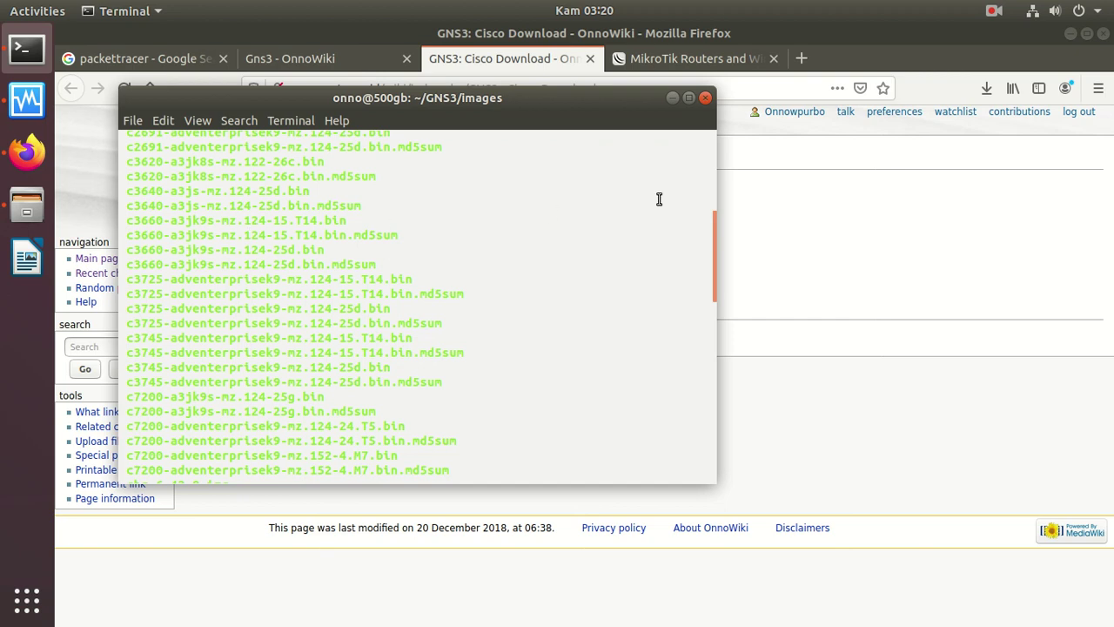
- Return to Firefox, open the "GNS3: Instalasi" page from the Gns3 wiki page and examine the GNS3 packages in its install command
{"action": "left_click", "coordinate": [843, 208]}
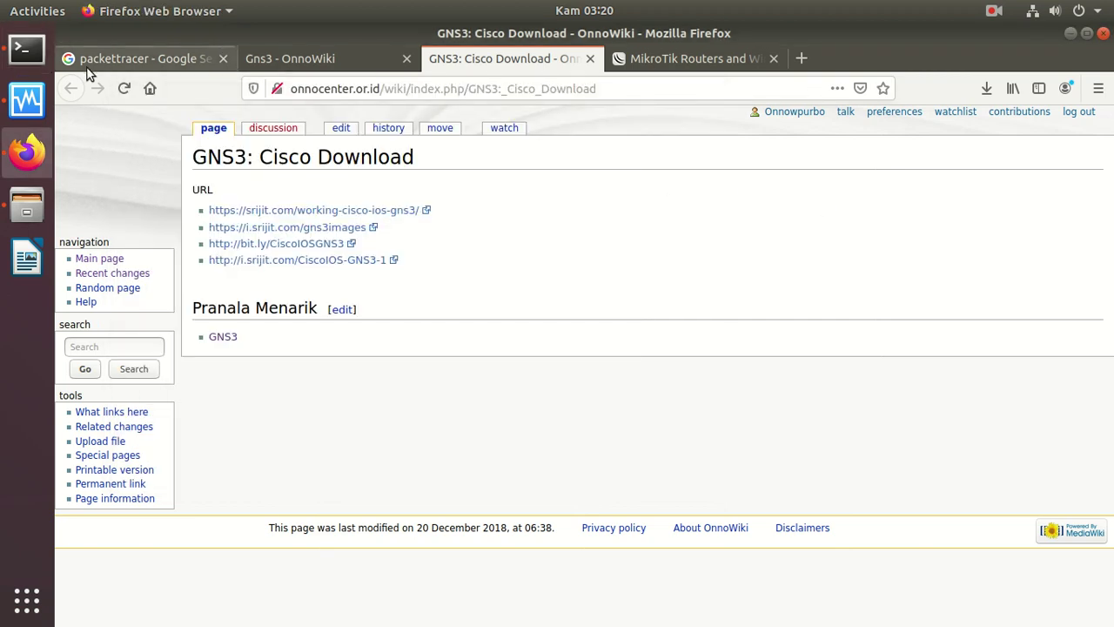
{"action": "left_click", "coordinate": [357, 56]}
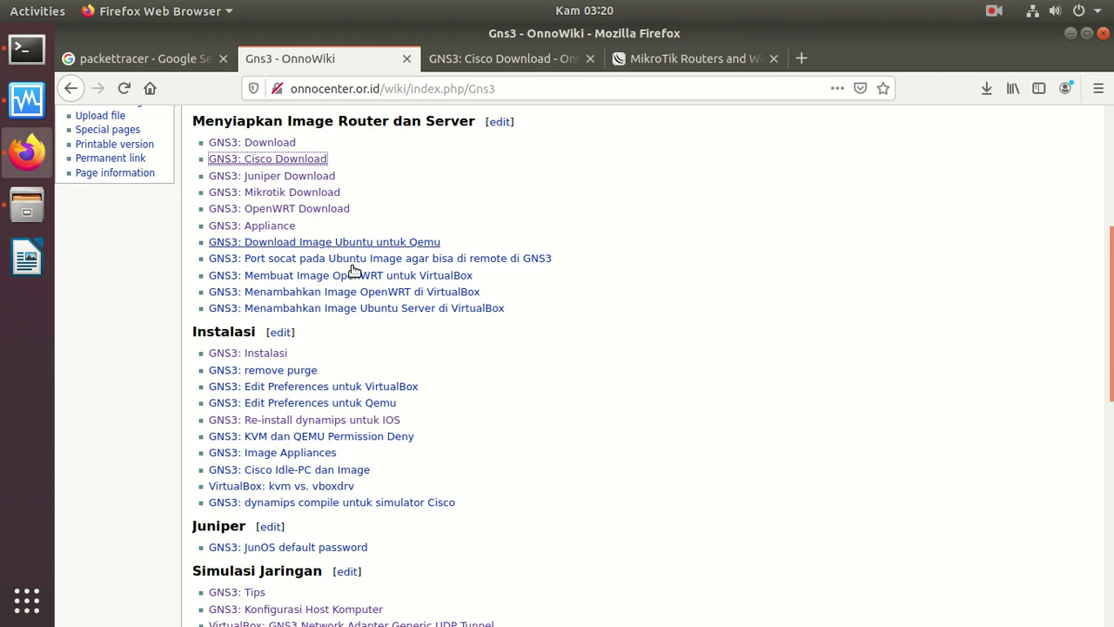
{"action": "left_click", "coordinate": [270, 355]}
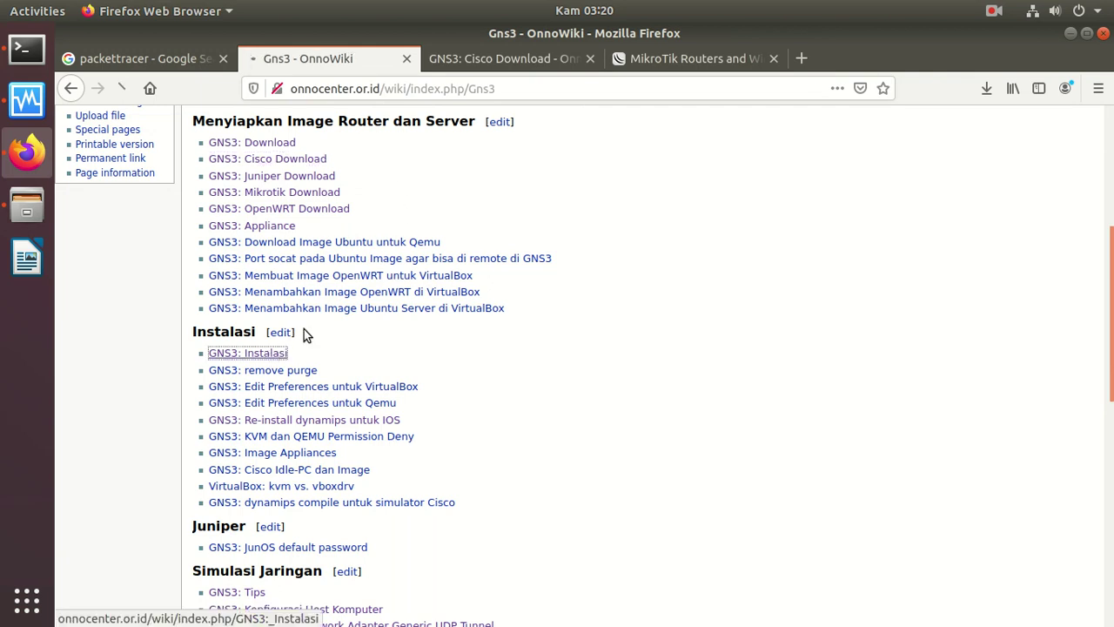
{"action": "scroll", "coordinate": [465, 246], "scroll_direction": "down", "scroll_amount": 4}
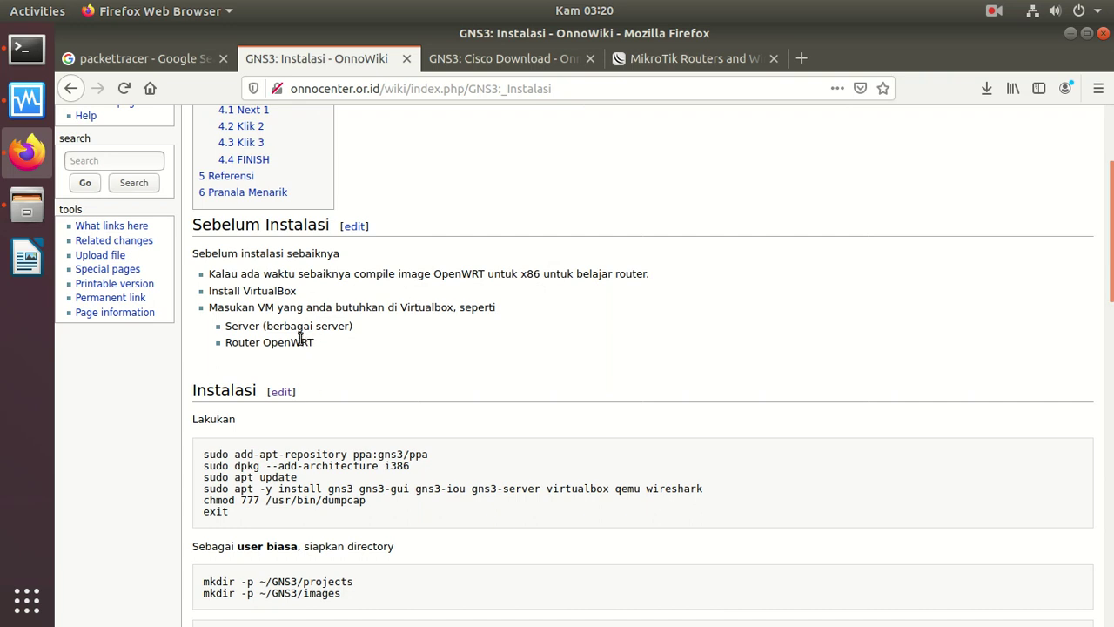
{"action": "scroll", "coordinate": [315, 332], "scroll_direction": "down", "scroll_amount": 5}
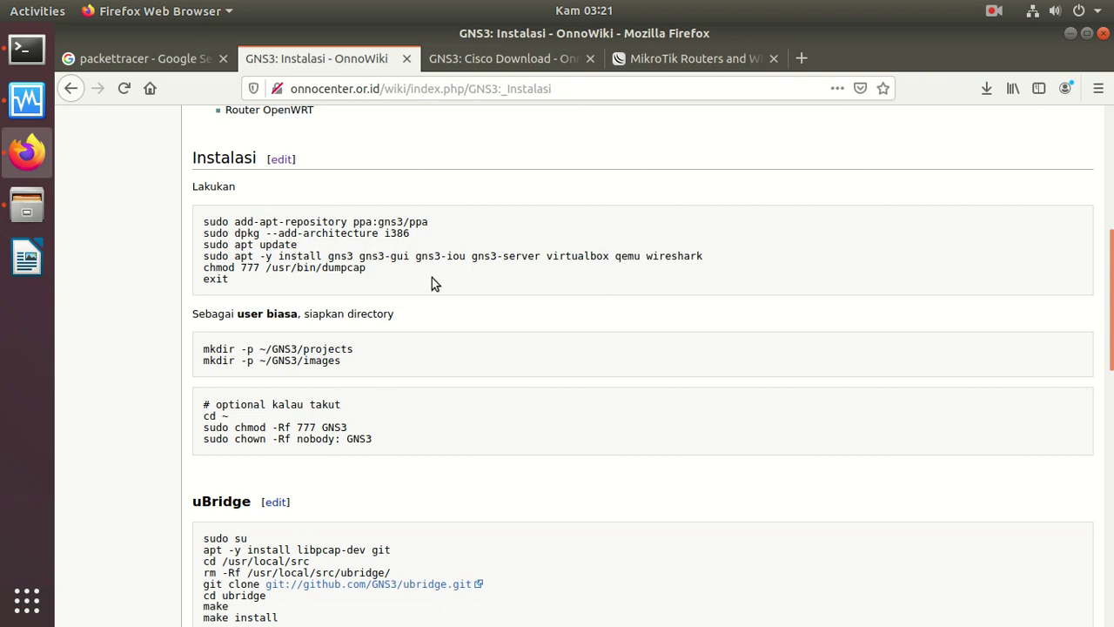
{"action": "left_click_drag", "start_coordinate": [363, 252], "coordinate": [537, 263]}
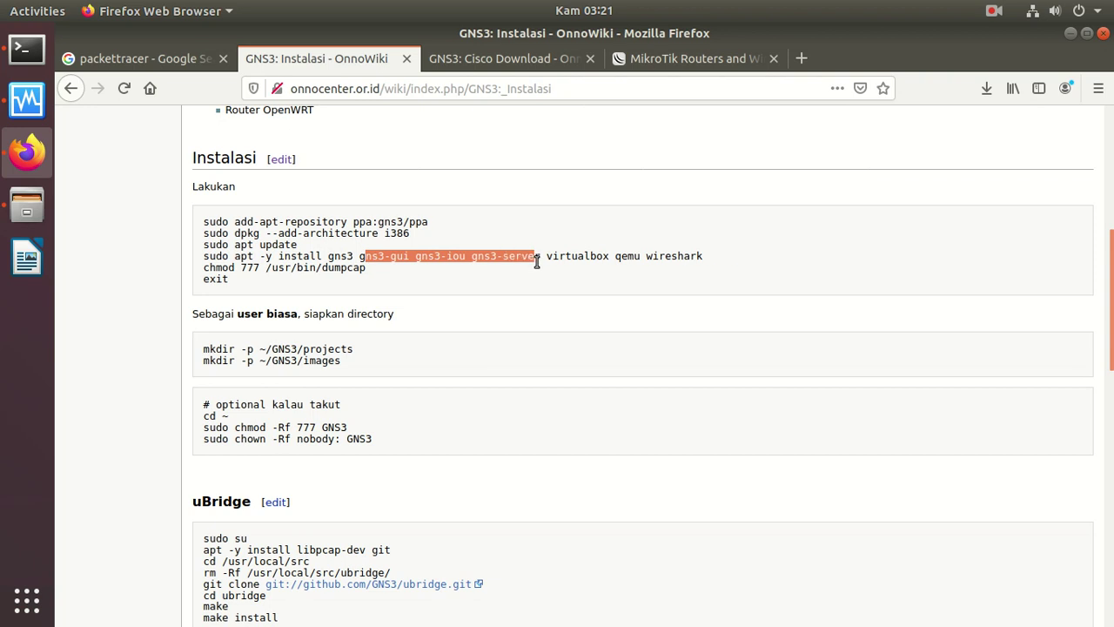
{"action": "left_click", "coordinate": [369, 258]}
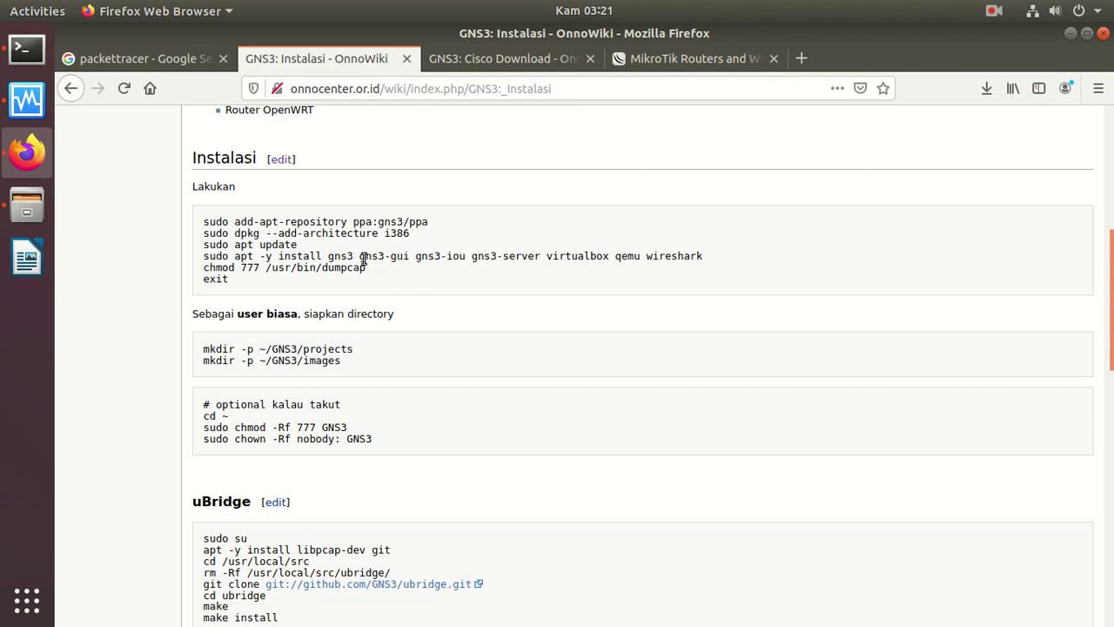
{"action": "left_click_drag", "start_coordinate": [353, 256], "coordinate": [541, 257]}
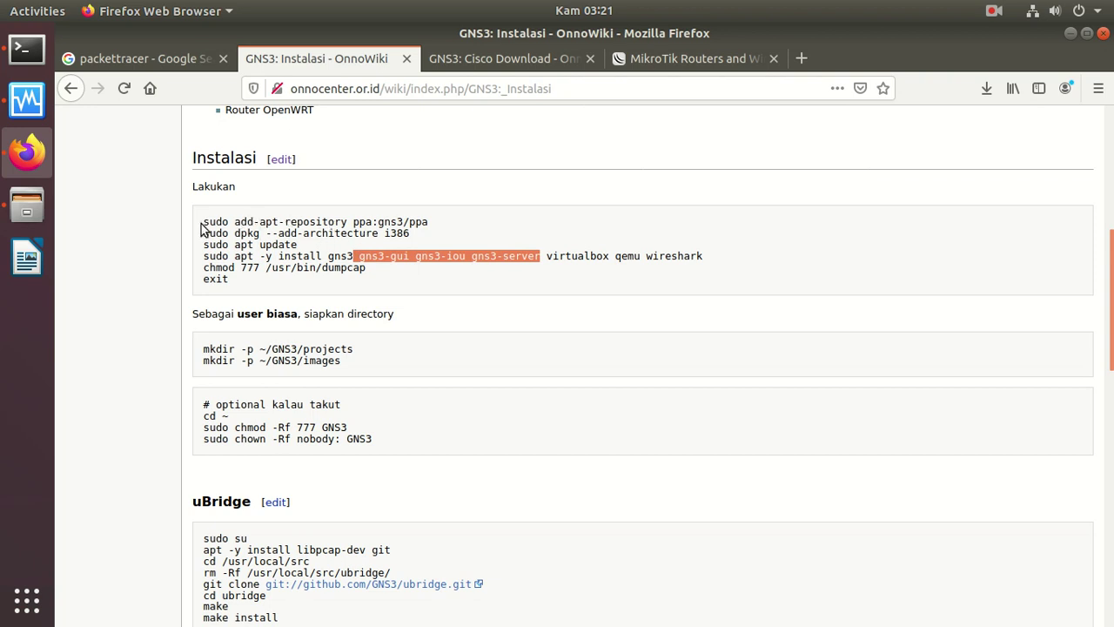
- Copy the command "sudo add-apt-repository ppa:gns3/ppa" from the Instalasi section
{"action": "left_click_drag", "start_coordinate": [203, 223], "coordinate": [431, 220]}
{"action": "right_click", "coordinate": [376, 221]}
{"action": "left_click", "coordinate": [397, 232]}
- Switch back to the terminal and return to the home directory with "cd ~"
{"action": "left_click", "coordinate": [27, 52]}
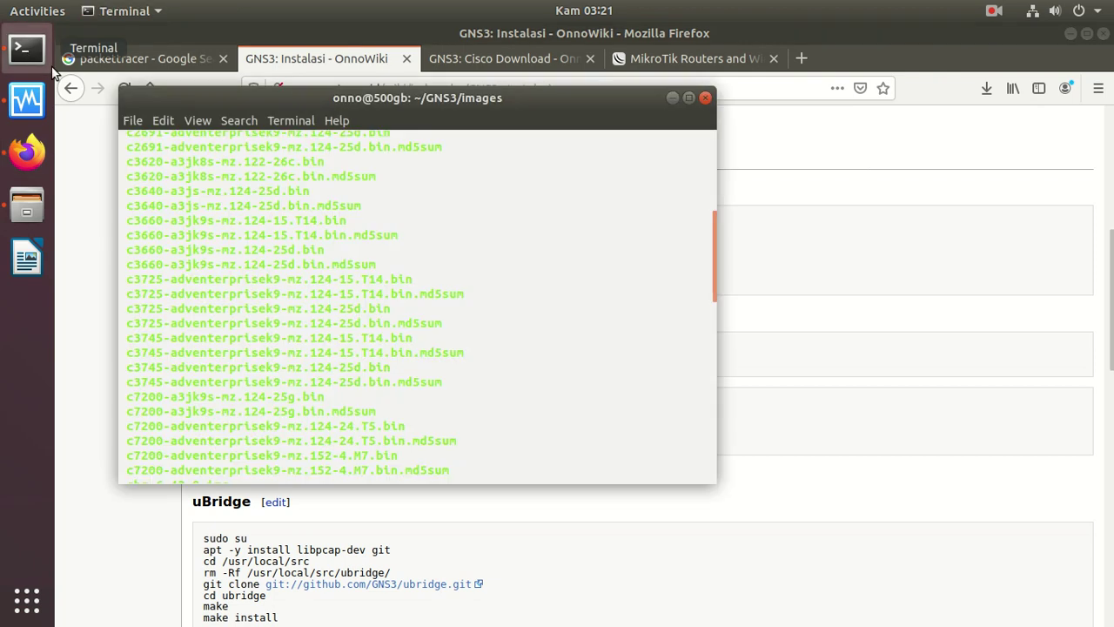
{"action": "key", "text": "Return"}
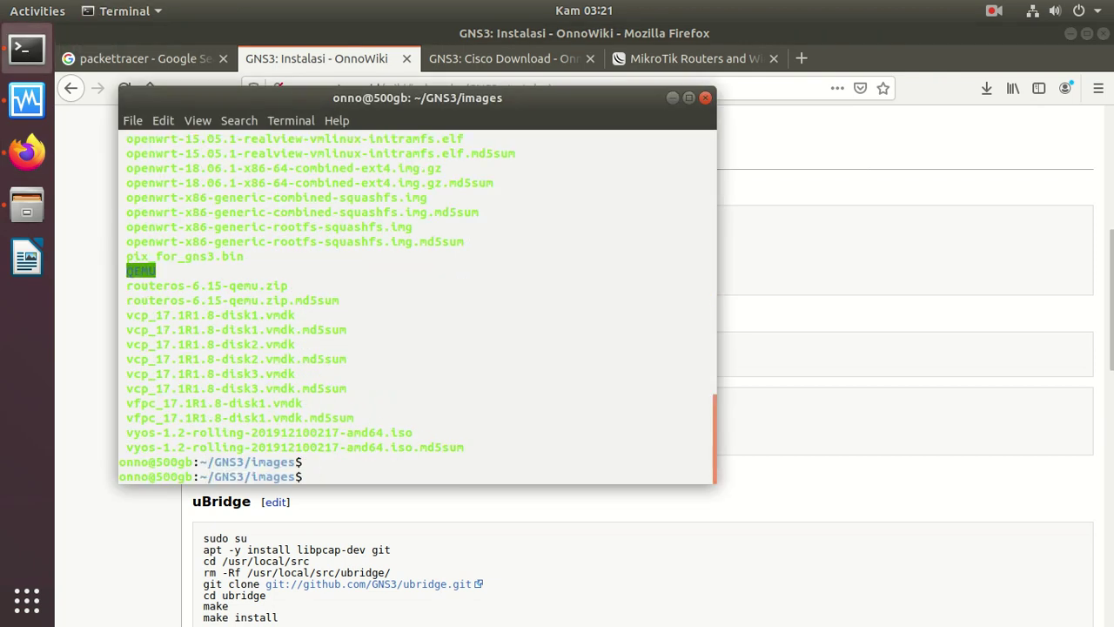
{"action": "type", "text": "cd ~"}
{"action": "key", "text": "Return"}
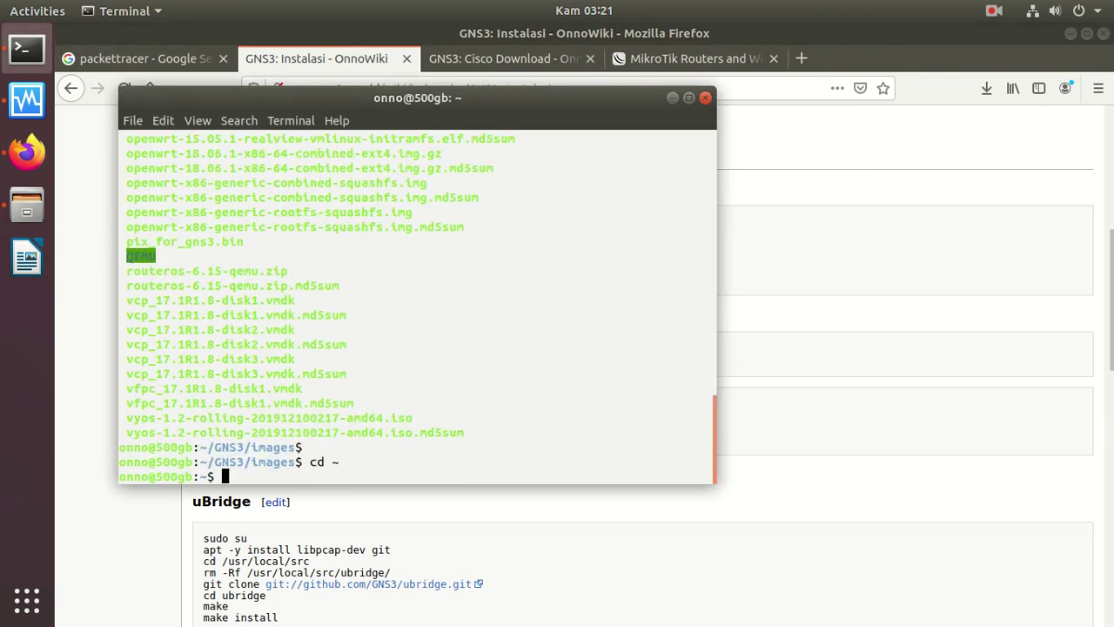
- Start a root shell with "sudo su", entering the account password, and clear the terminal screen
{"action": "type", "text": "sudo su"}
{"action": "key", "text": "Return"}
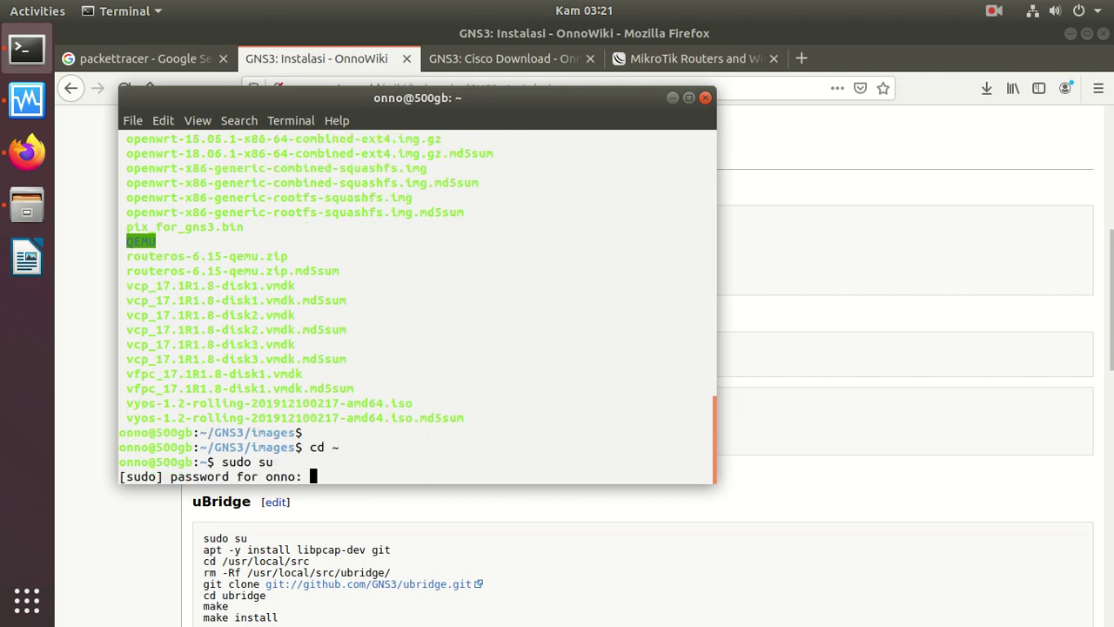
{"action": "key", "text": "Return"}
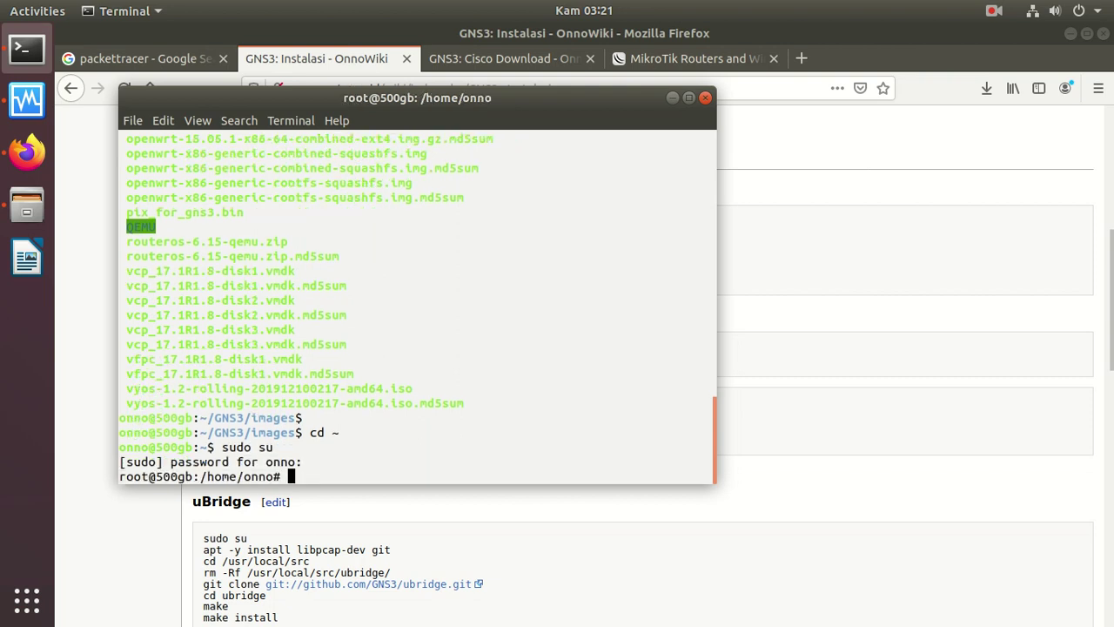
{"action": "type", "text": "clear"}
{"action": "key", "text": "Return"}
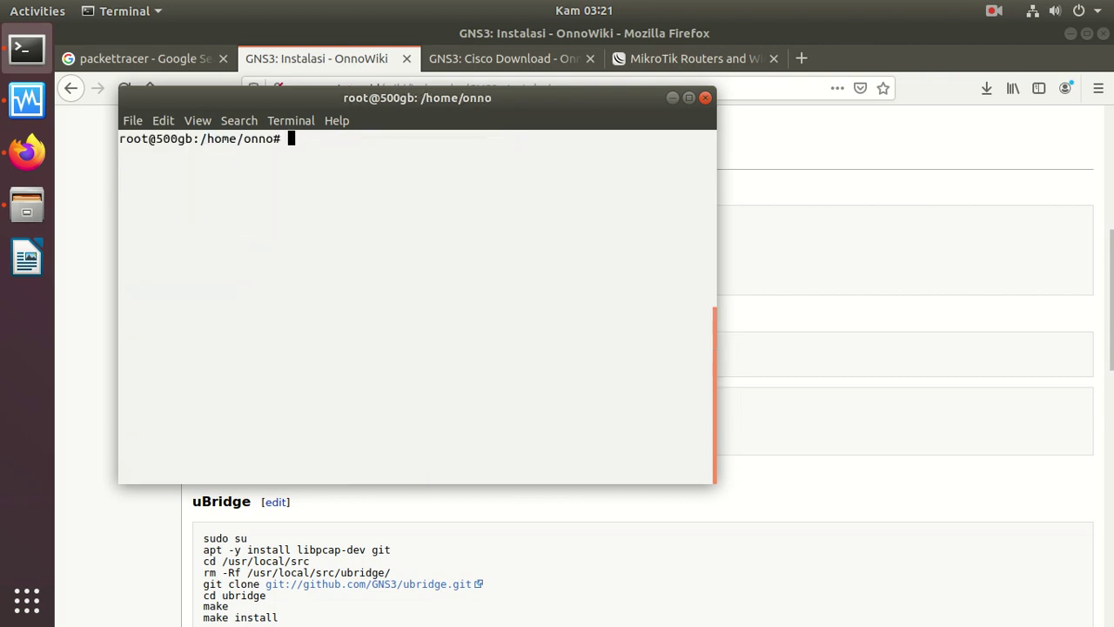
- Add the ppa:gns3/ppa repository by running the copied command in the root shell and confirming the addition
{"action": "right_click", "coordinate": [344, 221]}
{"action": "left_click", "coordinate": [358, 266]}
{"action": "key", "text": "Return"}
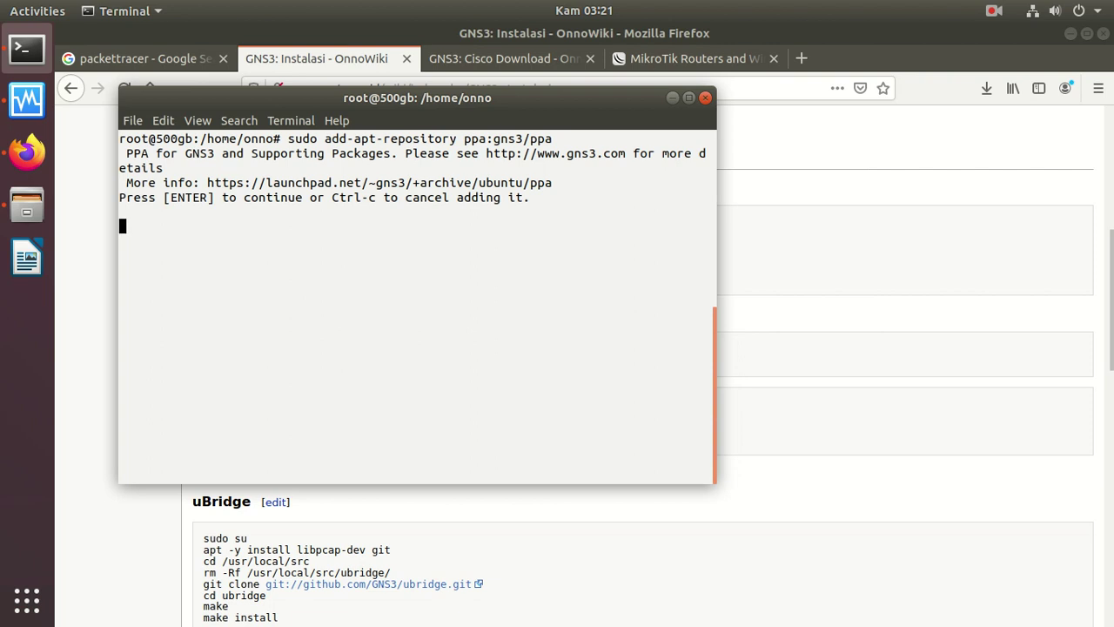
{"action": "key", "text": "Return"}
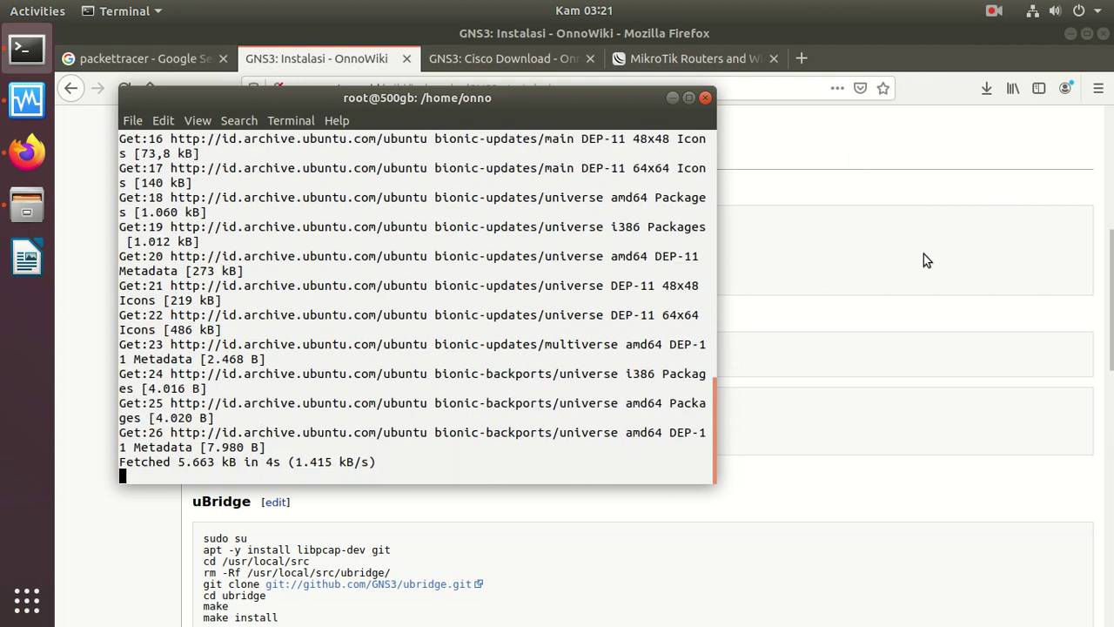
- Copy "sudo dpkg --add-architecture i386" from the wiki's Instalasi section and run it in the terminal
{"action": "left_click", "coordinate": [924, 253]}
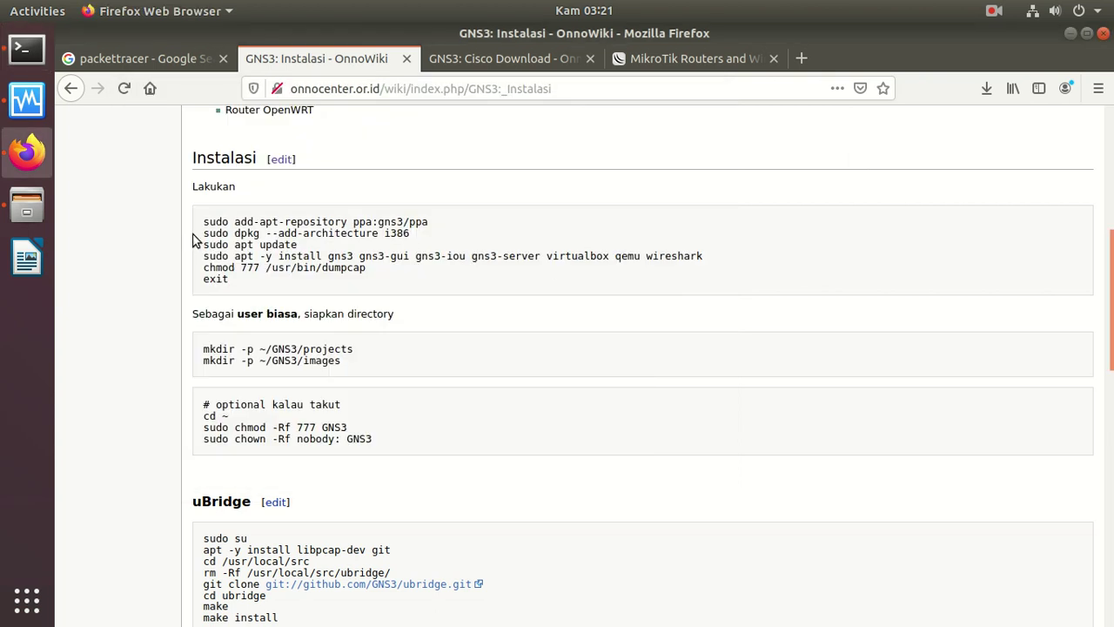
{"action": "left_click_drag", "start_coordinate": [197, 231], "coordinate": [197, 243]}
{"action": "right_click", "coordinate": [282, 226]}
{"action": "left_click", "coordinate": [308, 233]}
{"action": "left_click", "coordinate": [39, 61]}
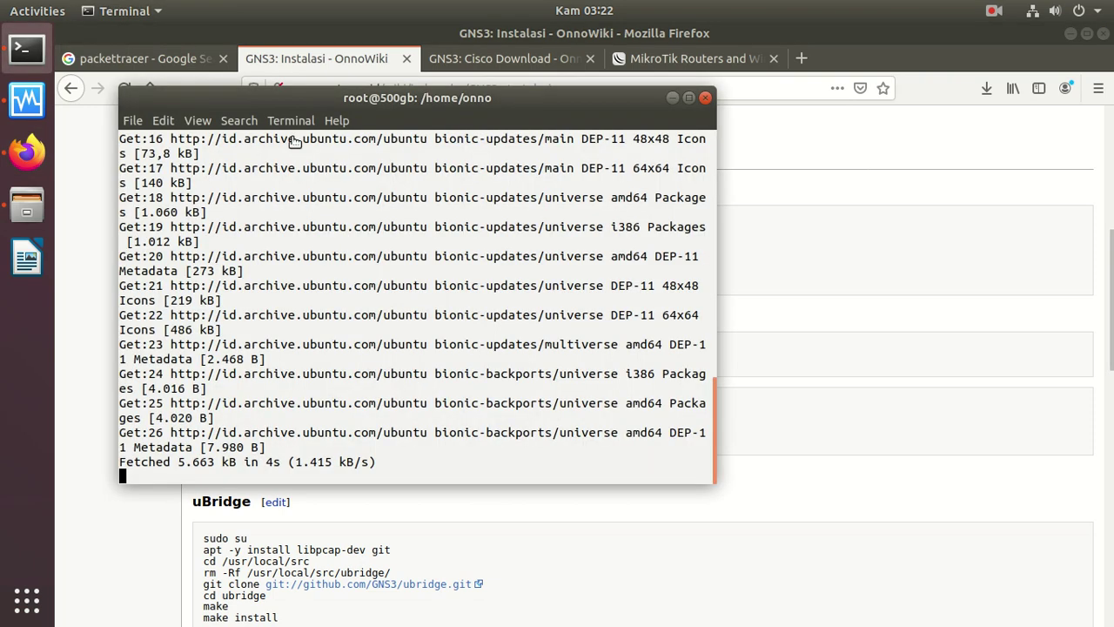
{"action": "right_click", "coordinate": [418, 235]}
{"action": "left_click", "coordinate": [449, 279]}
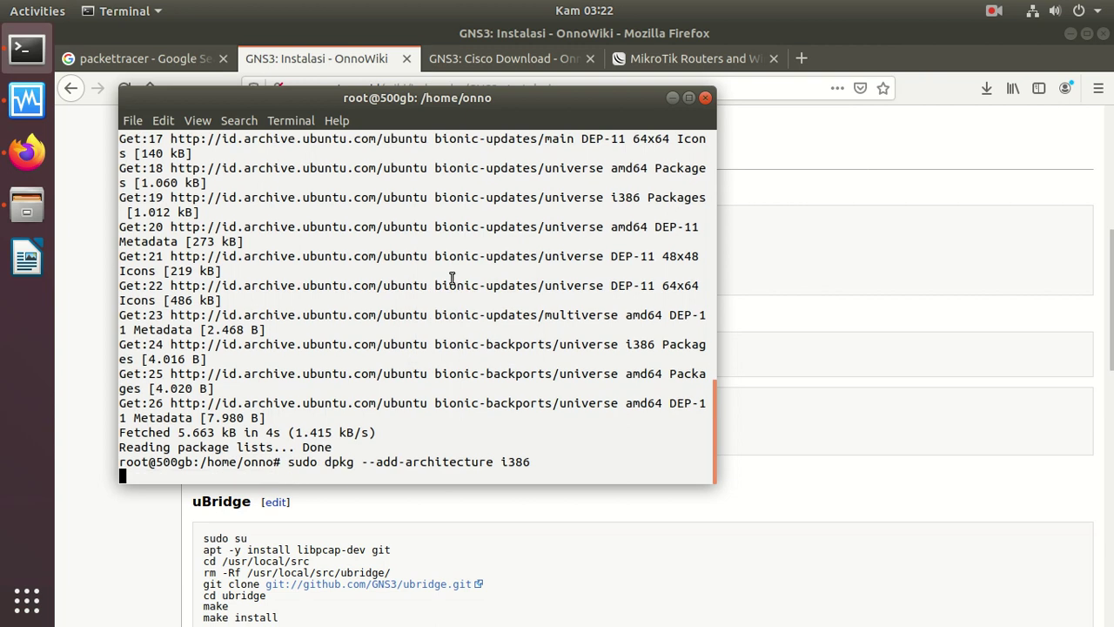
- Copy "sudo apt update" from the wiki, run it in the terminal and check the GNS3 repository line in its output
{"action": "key", "text": "alt+Tab"}
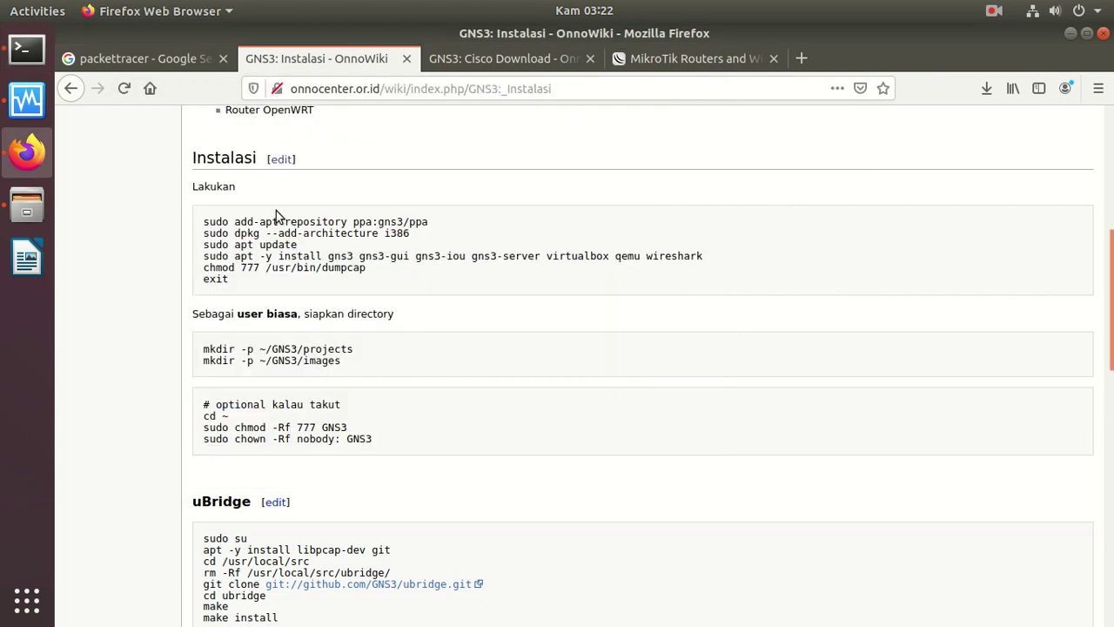
{"action": "triple_click", "coordinate": [198, 246]}
{"action": "right_click", "coordinate": [261, 247]}
{"action": "left_click", "coordinate": [288, 258]}
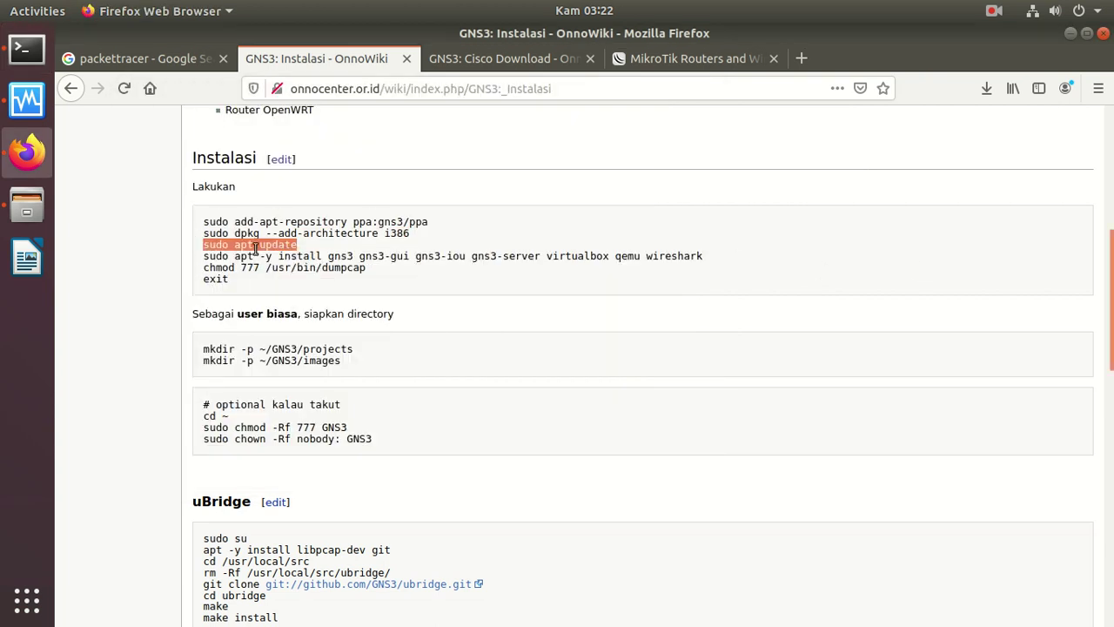
{"action": "left_click", "coordinate": [26, 49]}
{"action": "right_click", "coordinate": [426, 203]}
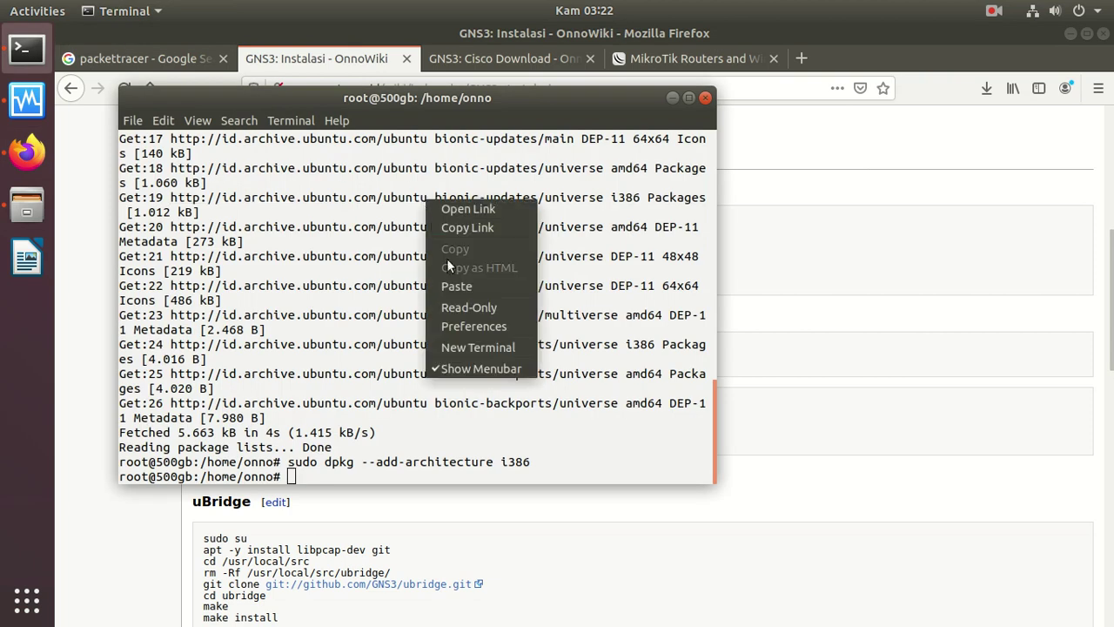
{"action": "left_click", "coordinate": [454, 283]}
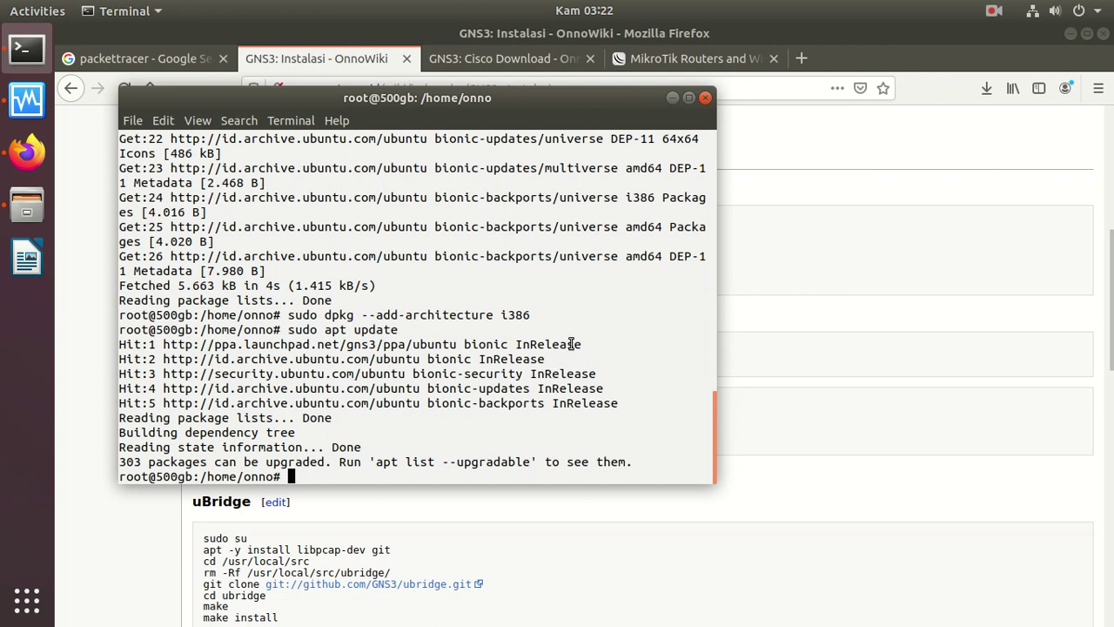
{"action": "left_click_drag", "start_coordinate": [589, 343], "coordinate": [118, 346]}
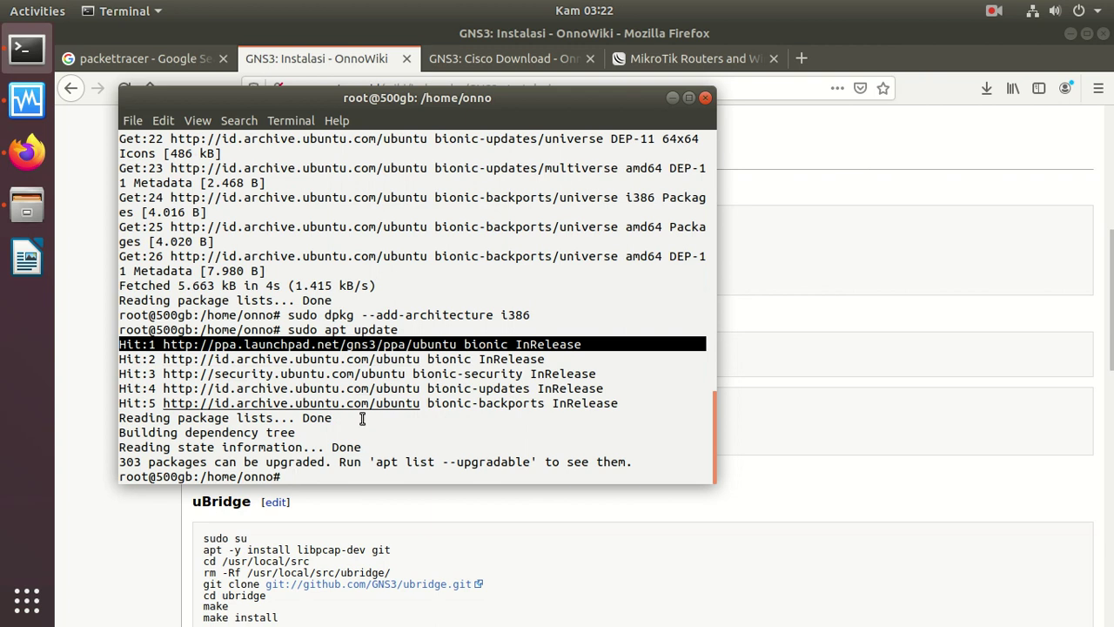
- Copy "sudo apt -y install gns3 gns3-gui gns3-iou gns3-server virtualbox qemu wireshark" from the wiki and run it in the terminal
{"action": "left_click", "coordinate": [786, 274]}
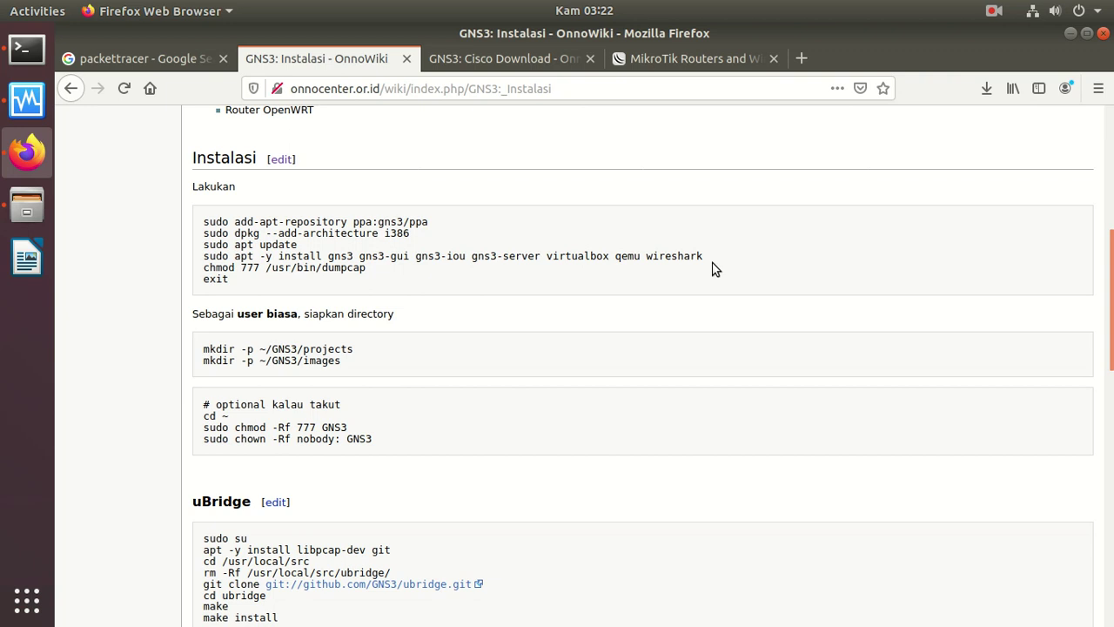
{"action": "mouse_move", "coordinate": [711, 258]}
{"action": "left_mouse_down"}
{"action": "mouse_move", "coordinate": [239, 258]}
{"action": "mouse_move", "coordinate": [706, 258]}
{"action": "left_mouse_up"}
{"action": "left_click", "coordinate": [270, 263]}
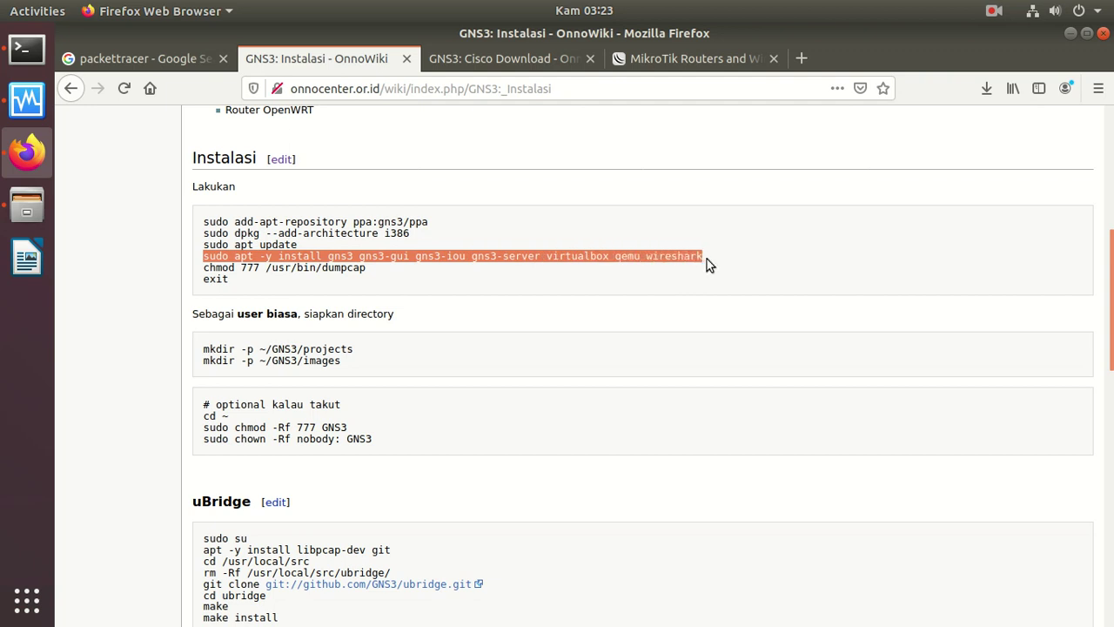
{"action": "right_click", "coordinate": [659, 260]}
{"action": "left_click", "coordinate": [687, 271]}
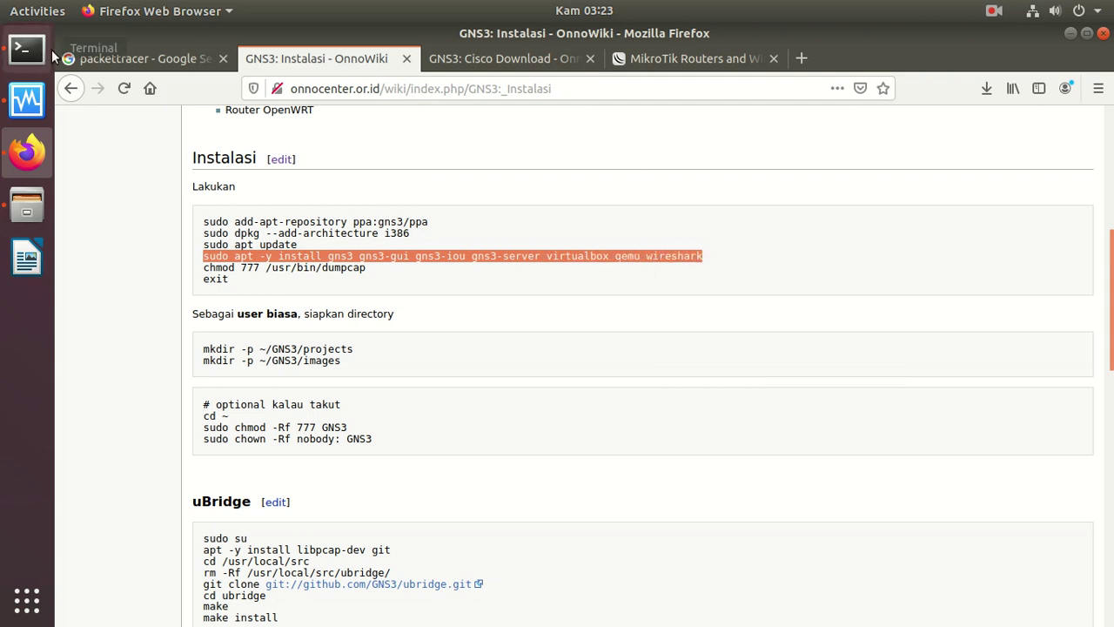
{"action": "left_click", "coordinate": [38, 52]}
{"action": "right_click", "coordinate": [445, 202]}
{"action": "left_click", "coordinate": [493, 248]}
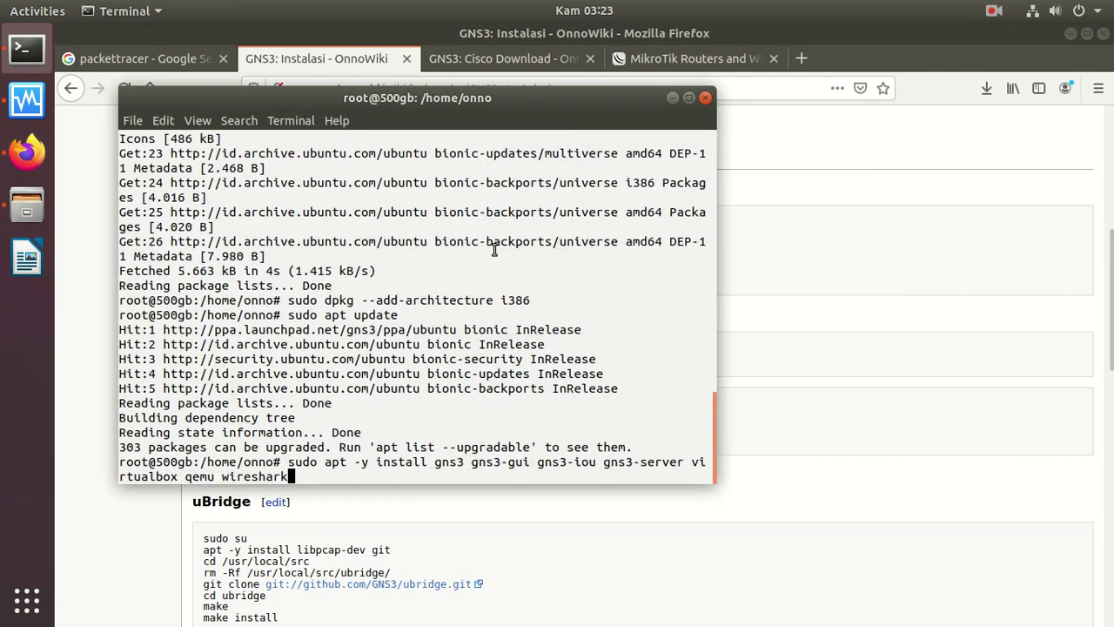
{"action": "key", "text": "Return"}
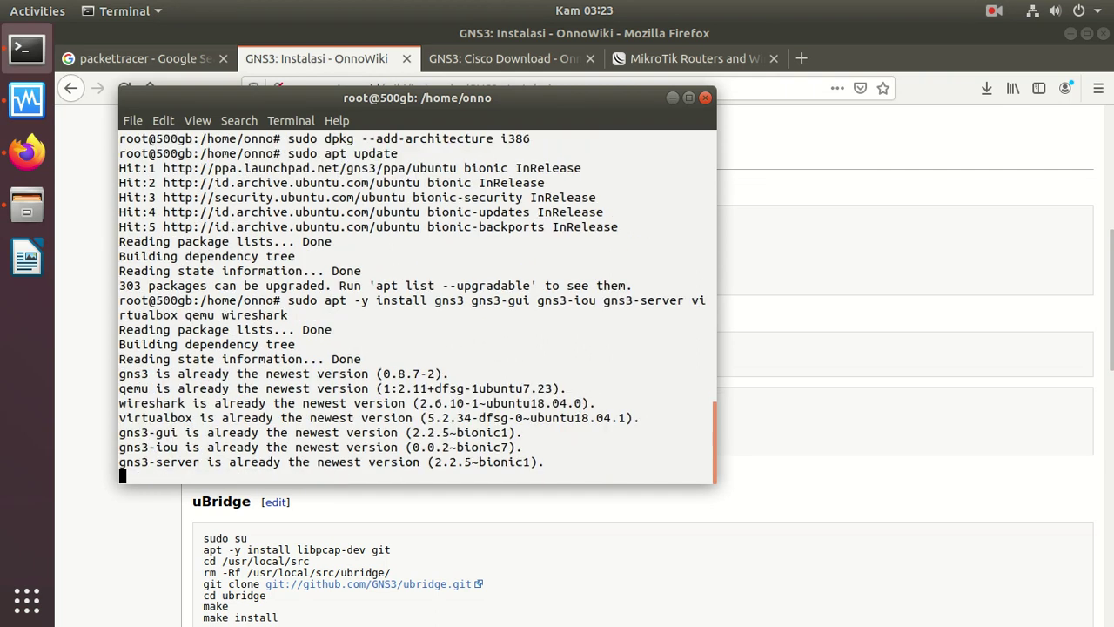
- Copy "chmod 777 /usr/bin/dumpcap" and "exit" from the wiki's Instalasi section and run both in the root shell
{"action": "left_click", "coordinate": [741, 253]}
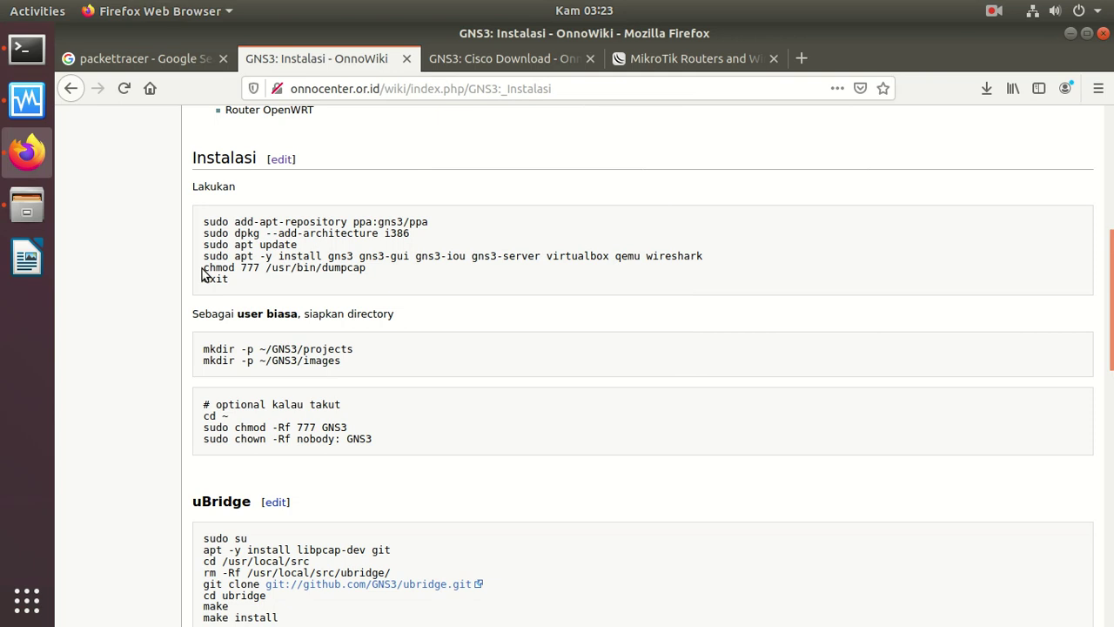
{"action": "left_click_drag", "start_coordinate": [202, 273], "coordinate": [236, 290]}
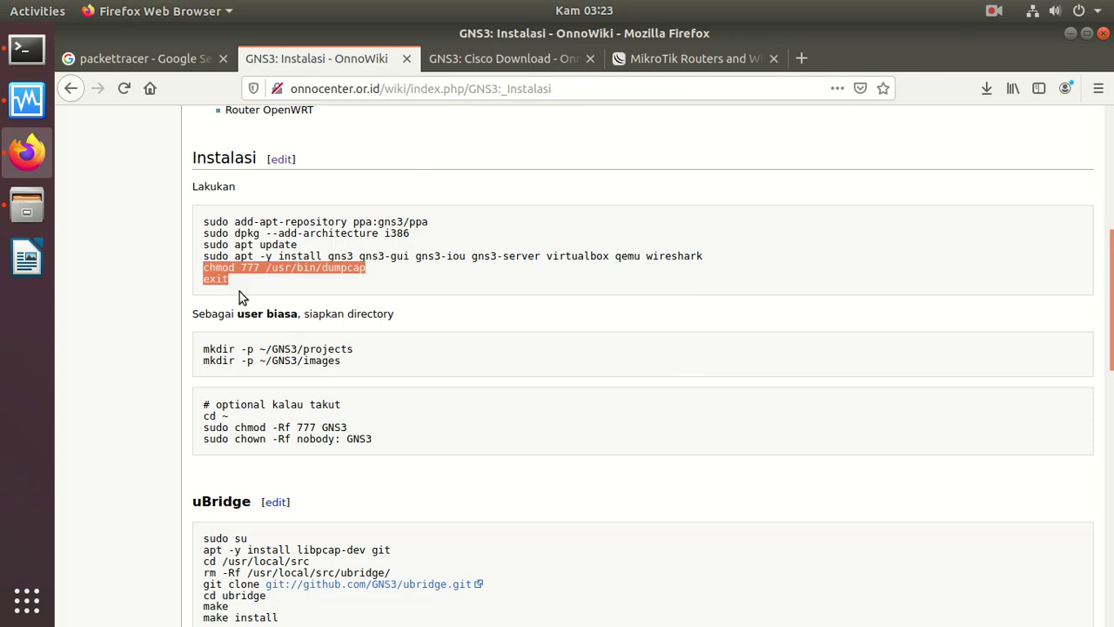
{"action": "right_click", "coordinate": [263, 267]}
{"action": "key", "text": "c"}
{"action": "left_click", "coordinate": [26, 49]}
{"action": "right_click", "coordinate": [307, 206]}
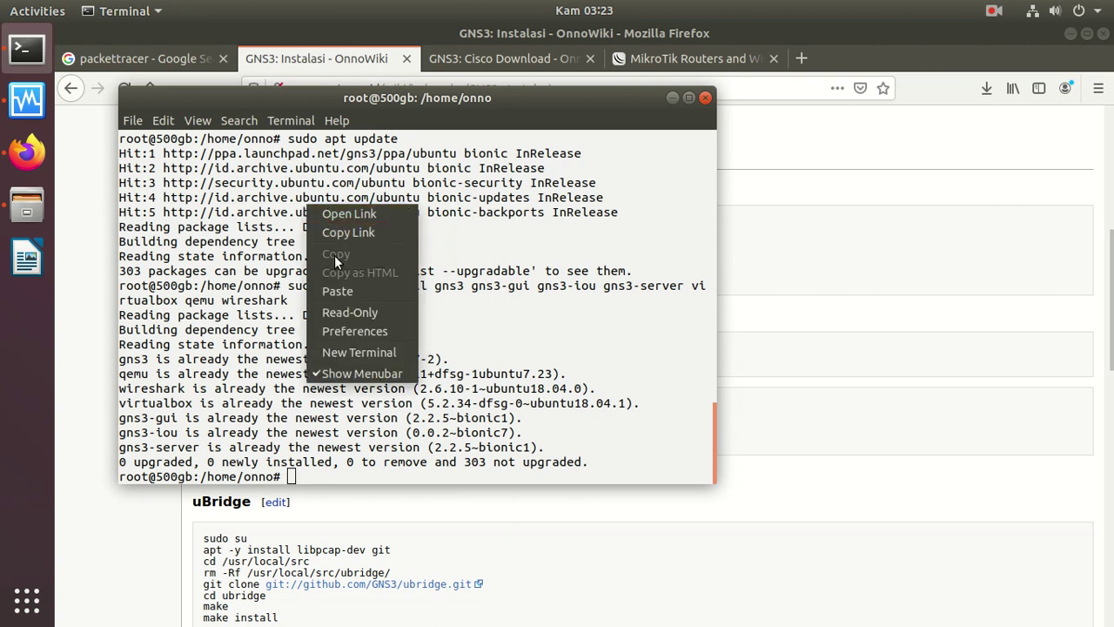
{"action": "left_click", "coordinate": [343, 291]}
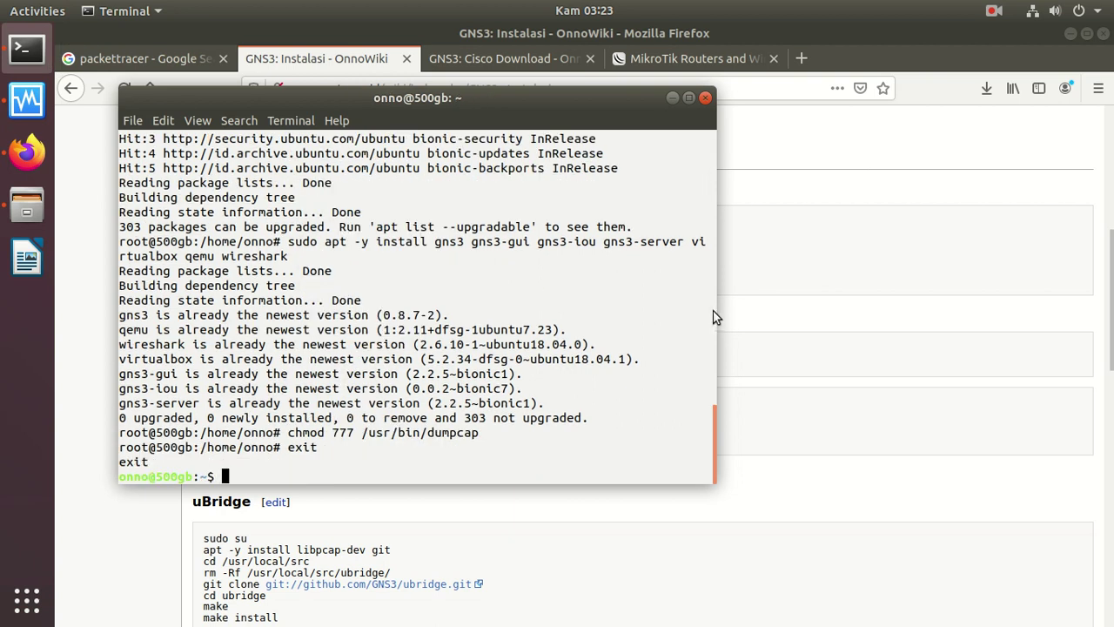
- Copy "sudo su" from the wiki's uBridge section and run it in the terminal to open a root shell
{"action": "left_click", "coordinate": [892, 306]}
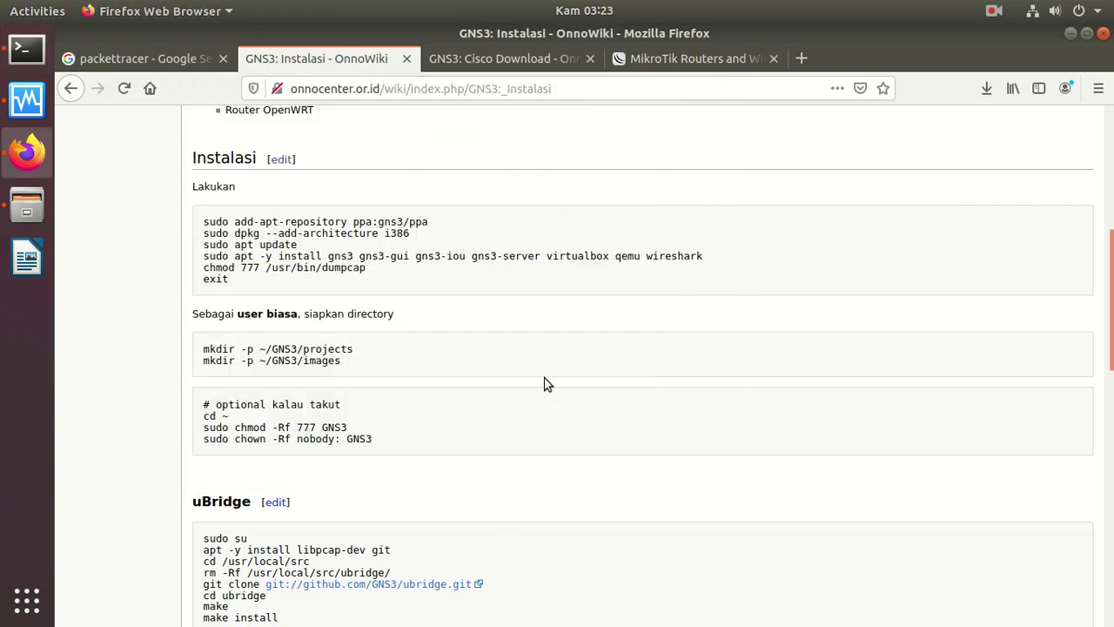
{"action": "scroll", "coordinate": [566, 369], "scroll_direction": "down", "scroll_amount": 1}
{"action": "scroll", "coordinate": [565, 369], "scroll_direction": "down", "scroll_amount": 3}
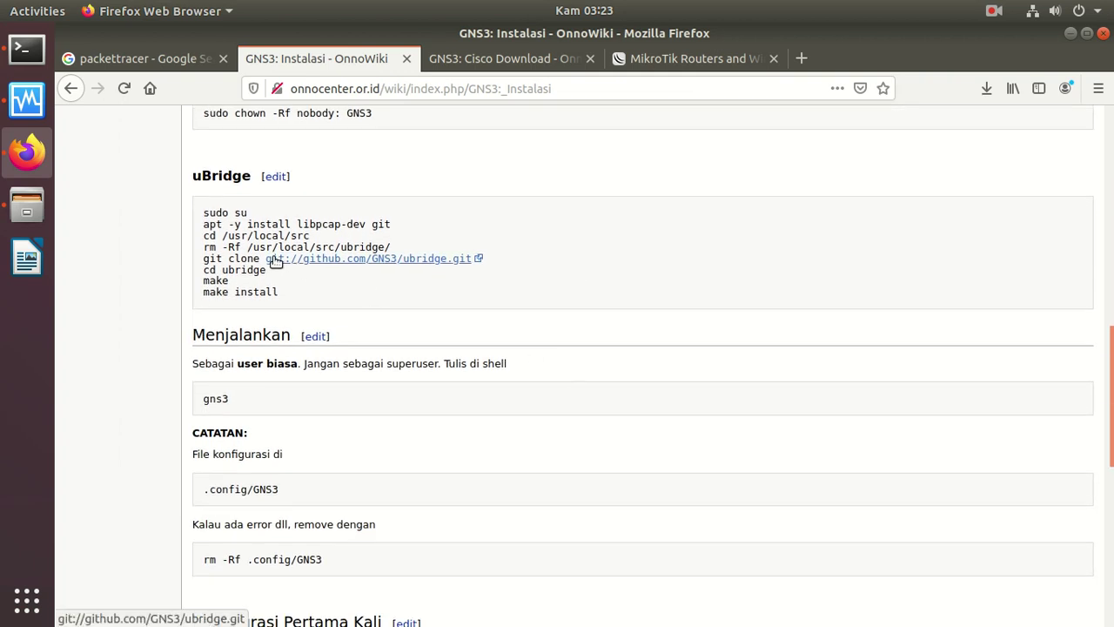
{"action": "left_click_drag", "start_coordinate": [204, 213], "coordinate": [244, 217]}
{"action": "right_click", "coordinate": [244, 218]}
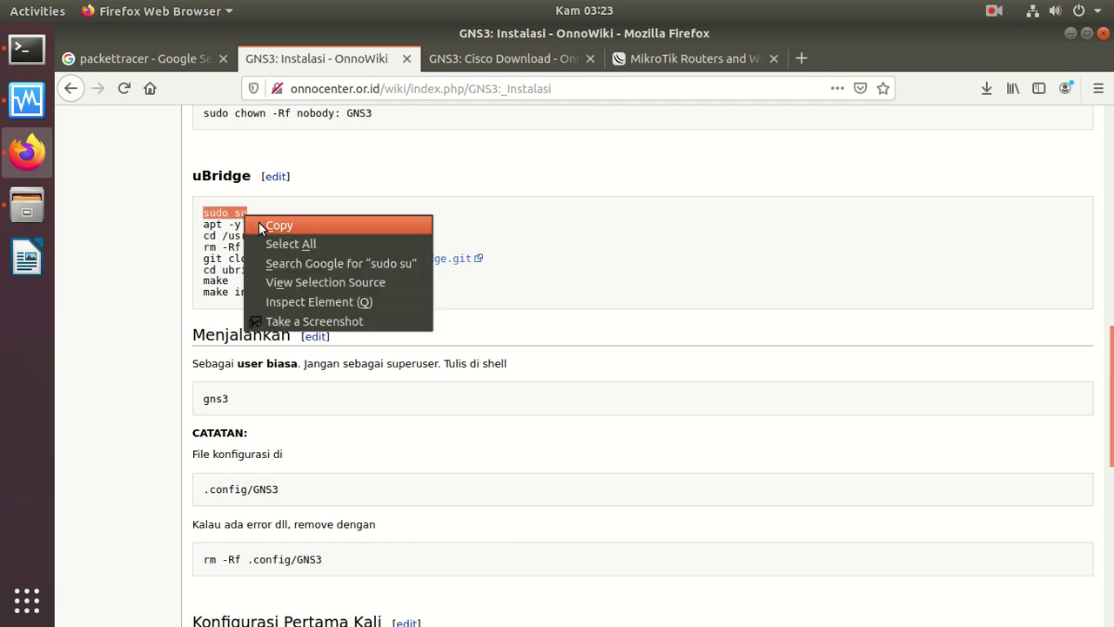
{"action": "left_click", "coordinate": [259, 225]}
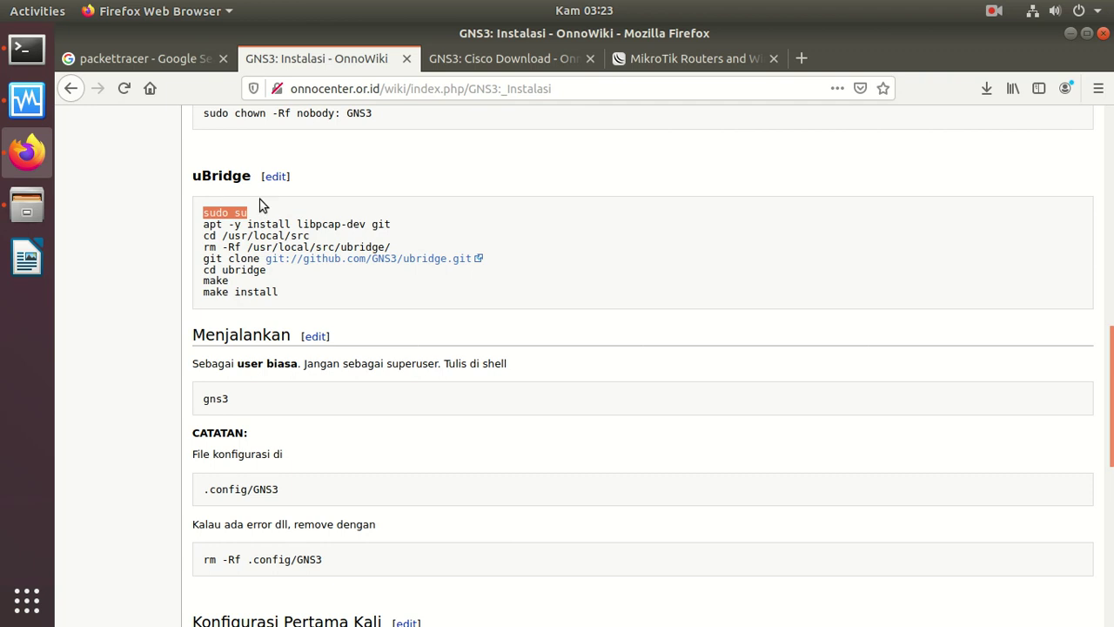
{"action": "left_click", "coordinate": [26, 48]}
{"action": "right_click", "coordinate": [335, 225]}
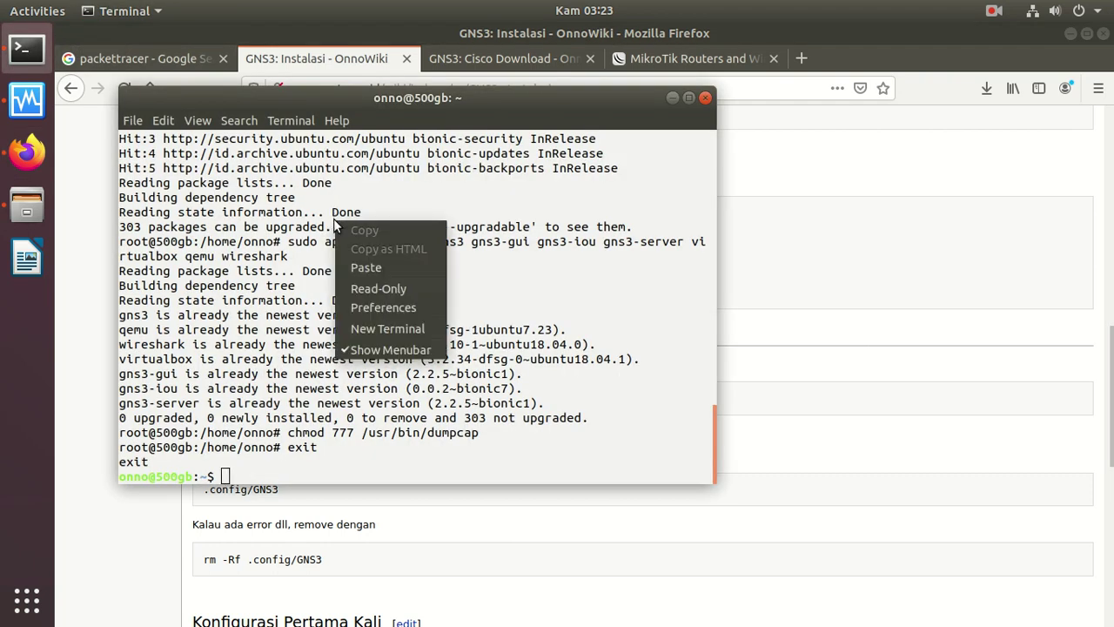
{"action": "left_click", "coordinate": [385, 264]}
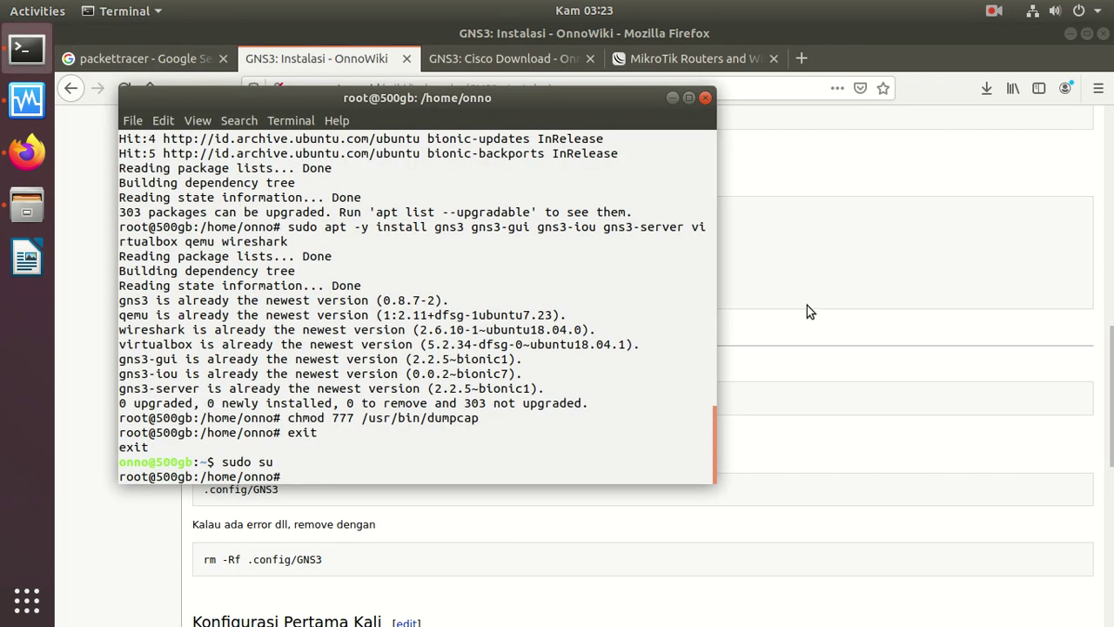
- Copy "apt -y install libpcap-dev git" from the uBridge section and run it in the root shell
{"action": "left_click", "coordinate": [772, 323]}
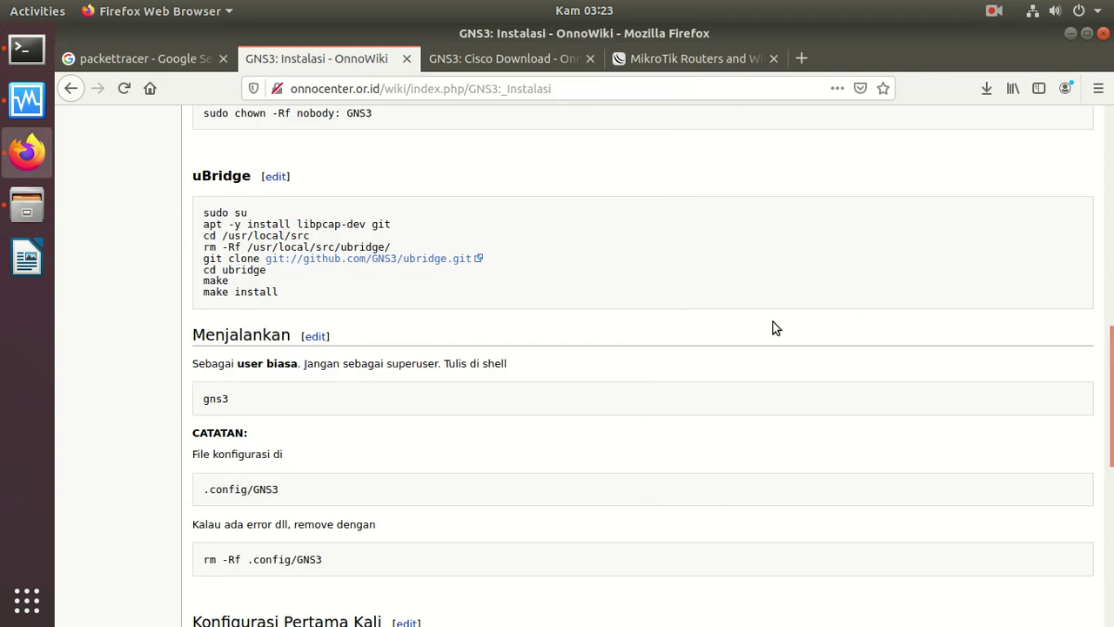
{"action": "triple_click", "coordinate": [199, 228]}
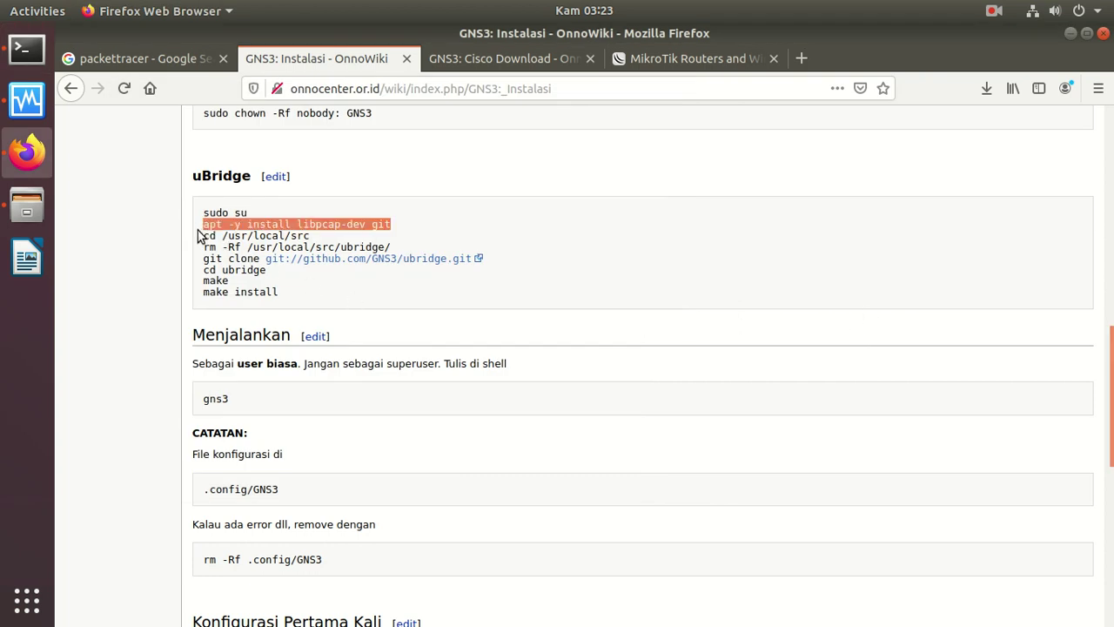
{"action": "right_click", "coordinate": [309, 228]}
{"action": "left_click", "coordinate": [348, 235]}
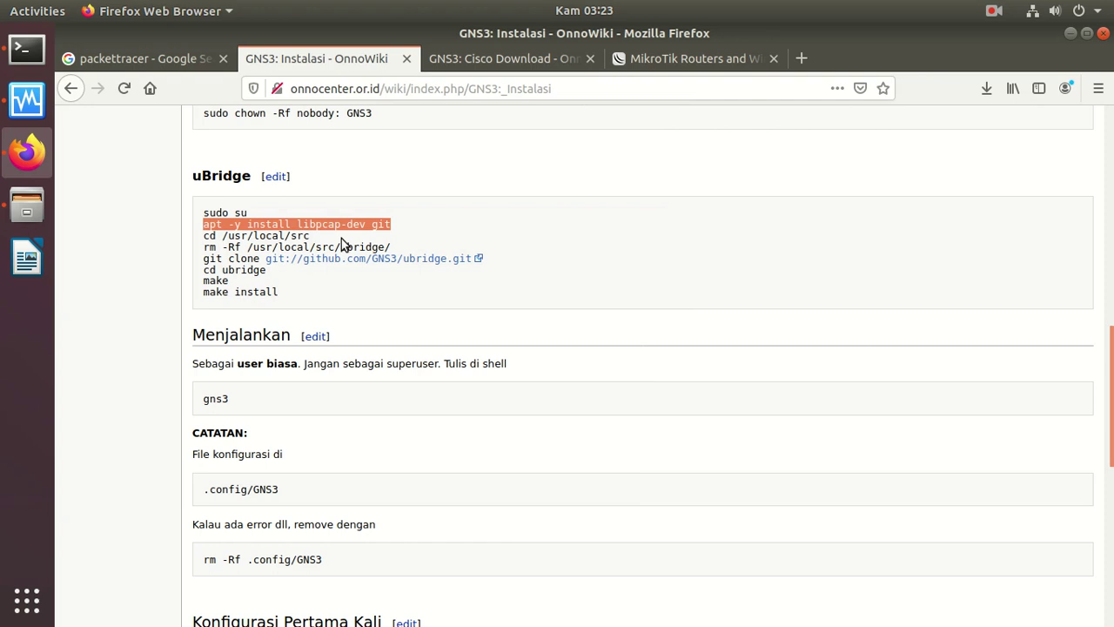
{"action": "left_click", "coordinate": [26, 49]}
{"action": "right_click", "coordinate": [475, 275]}
{"action": "left_click", "coordinate": [522, 280]}
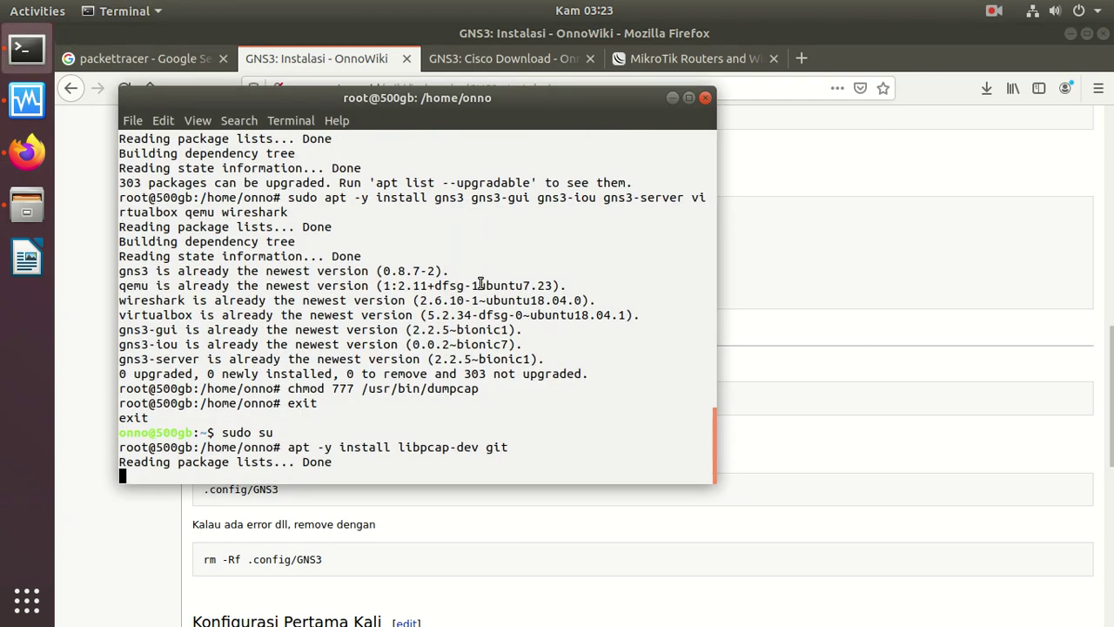
- Copy "cd /usr/local/src" from the uBridge section and run it to change to that directory
{"action": "left_click", "coordinate": [829, 367]}
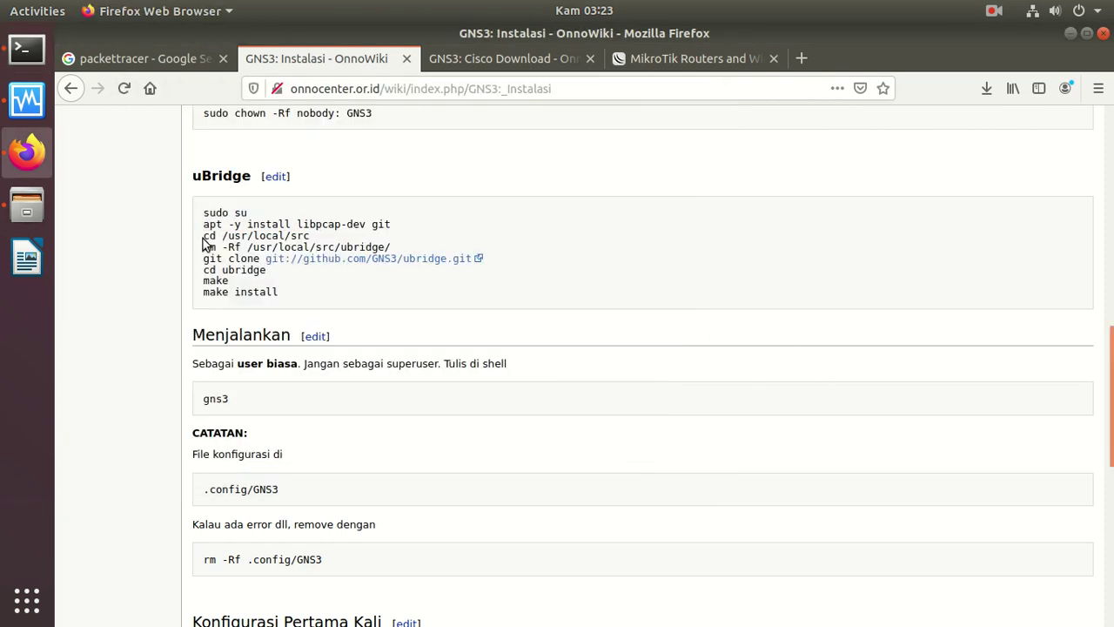
{"action": "left_click_drag", "start_coordinate": [201, 238], "coordinate": [198, 275]}
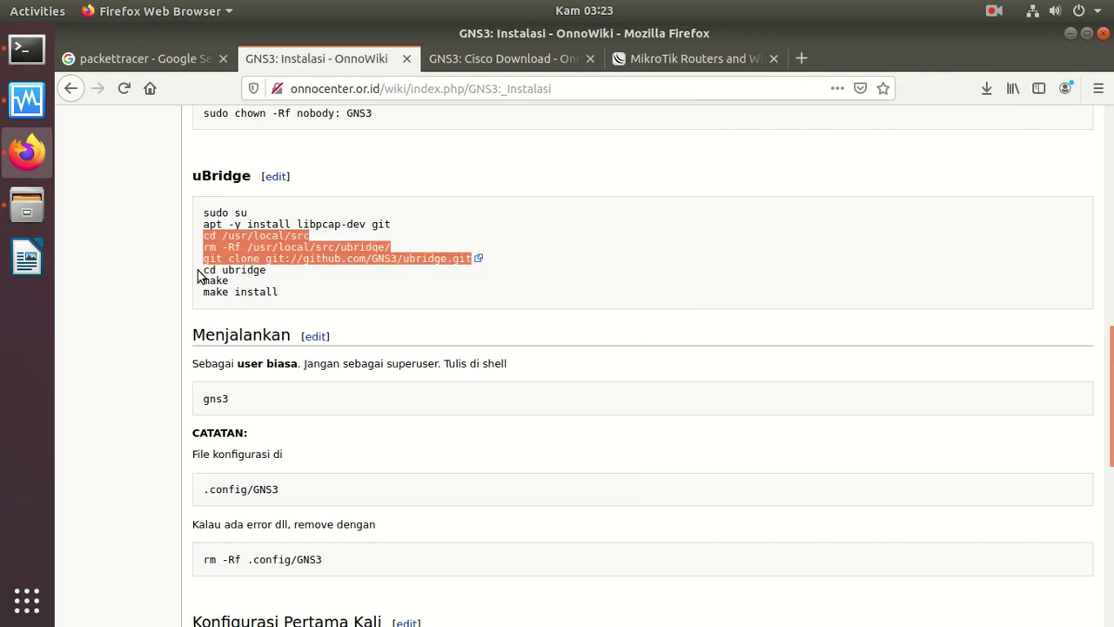
{"action": "left_click", "coordinate": [230, 240]}
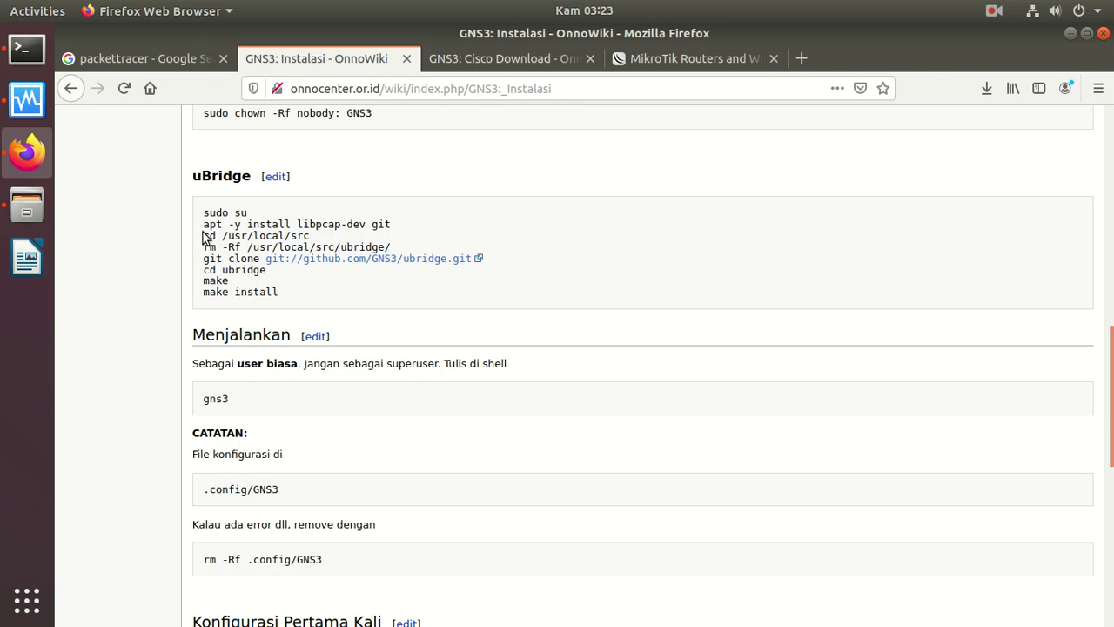
{"action": "left_click_drag", "start_coordinate": [202, 234], "coordinate": [317, 238]}
{"action": "right_click", "coordinate": [316, 238]}
{"action": "left_click", "coordinate": [318, 245]}
{"action": "left_click", "coordinate": [45, 62]}
{"action": "right_click", "coordinate": [419, 208]}
{"action": "left_click", "coordinate": [453, 276]}
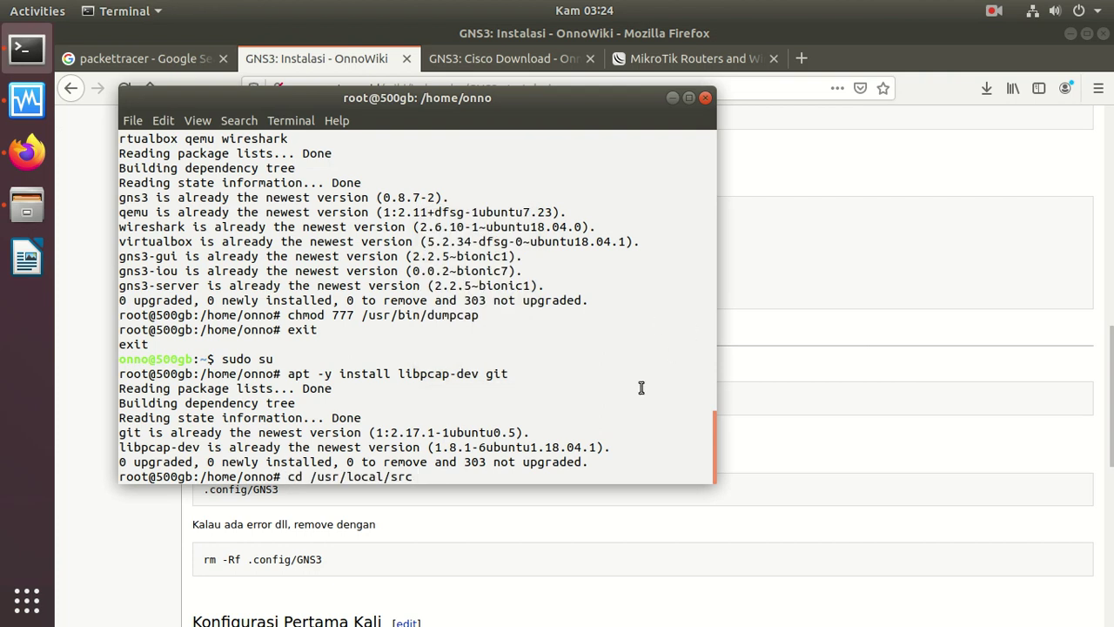
{"action": "key", "text": "Return"}
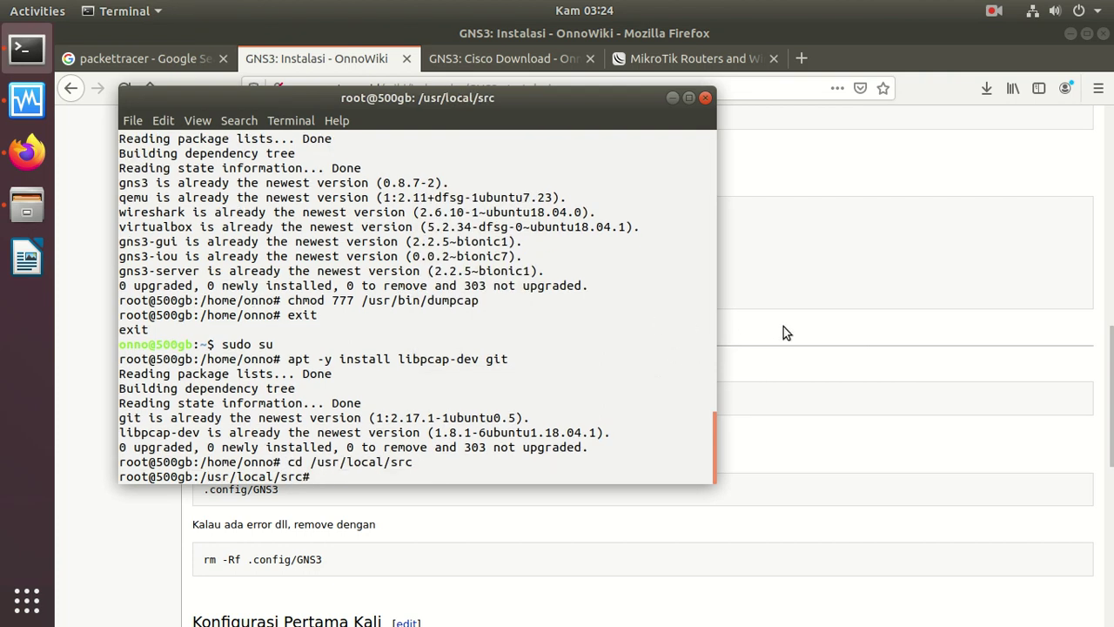
- Clone the uBridge repository by copying "git clone git://github.com/GNS3/ubridge.git" from the wiki and running it in the terminal
{"action": "left_click", "coordinate": [783, 326]}
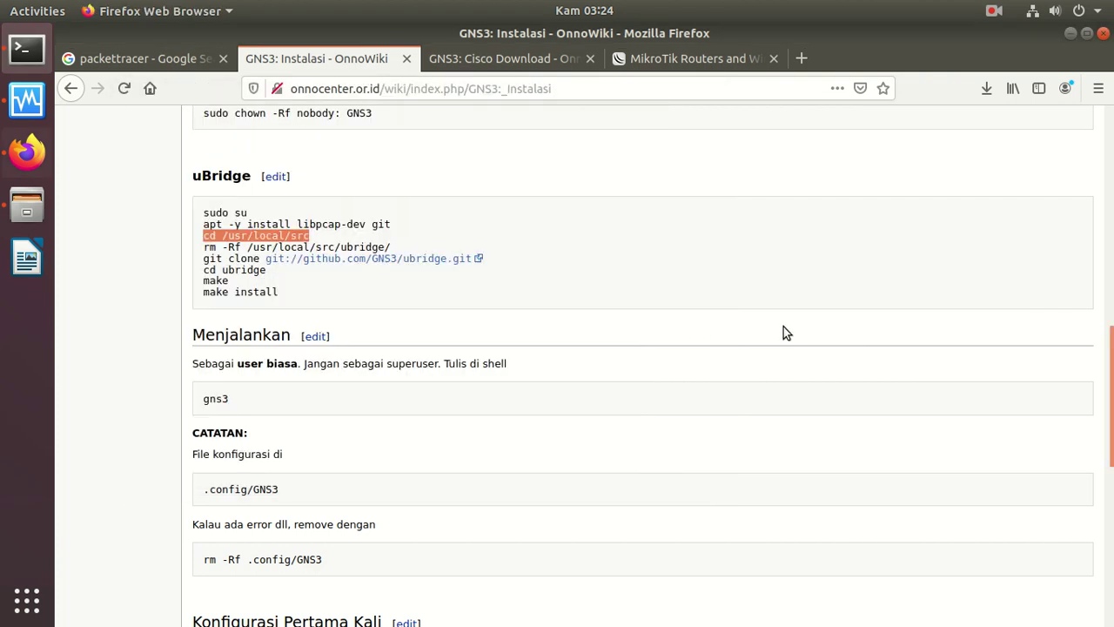
{"action": "triple_click", "coordinate": [202, 266]}
{"action": "right_click", "coordinate": [261, 250]}
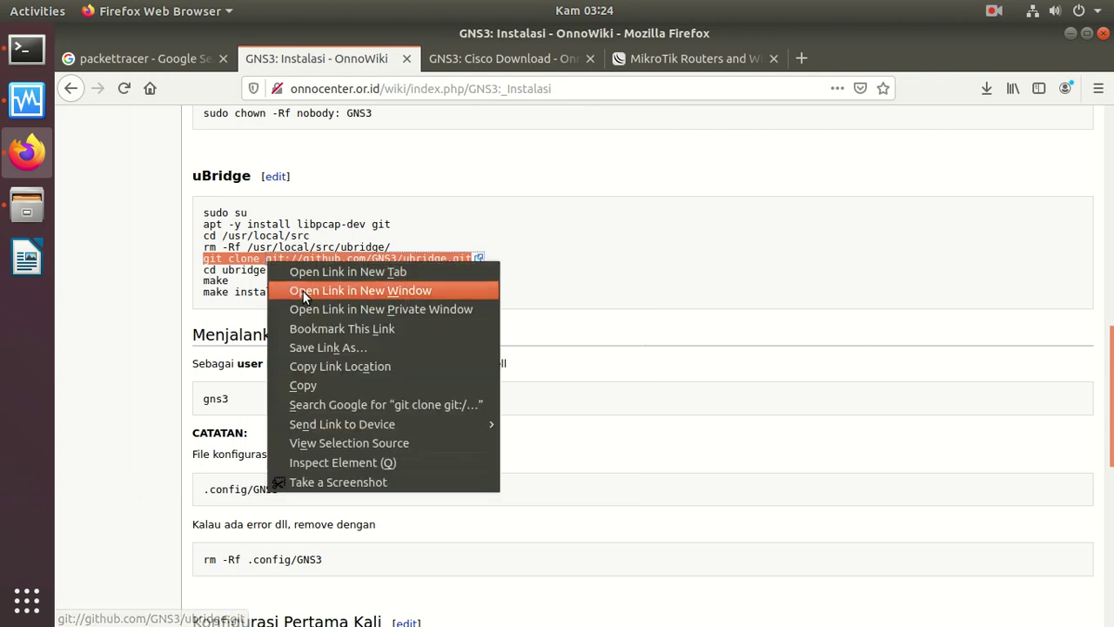
{"action": "left_click", "coordinate": [334, 380]}
{"action": "left_click", "coordinate": [26, 49]}
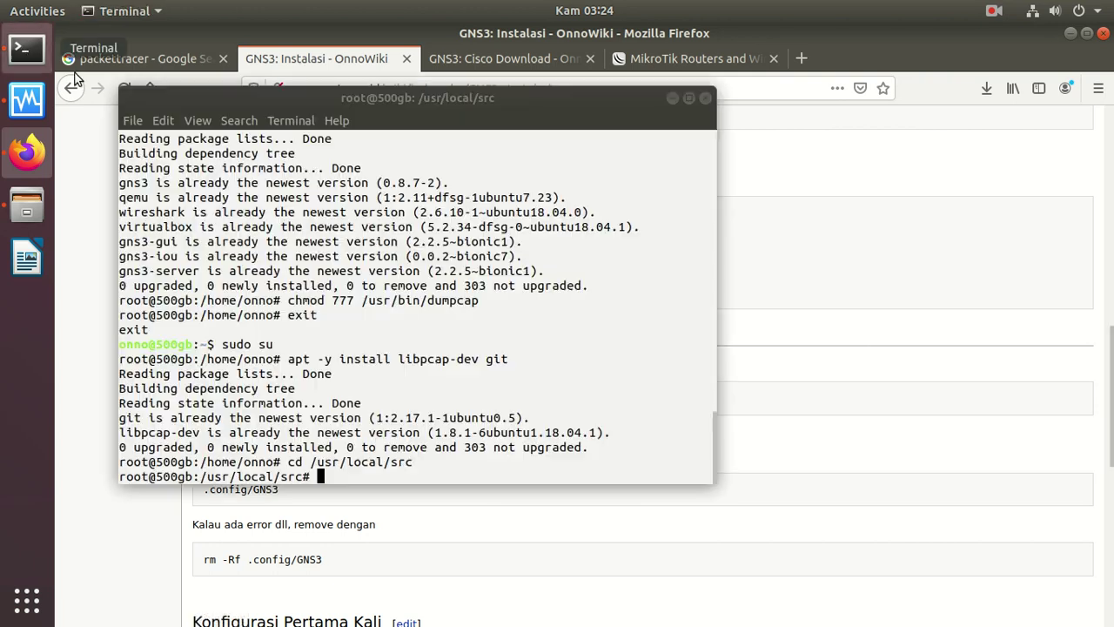
{"action": "right_click", "coordinate": [330, 196]}
{"action": "left_click", "coordinate": [368, 241]}
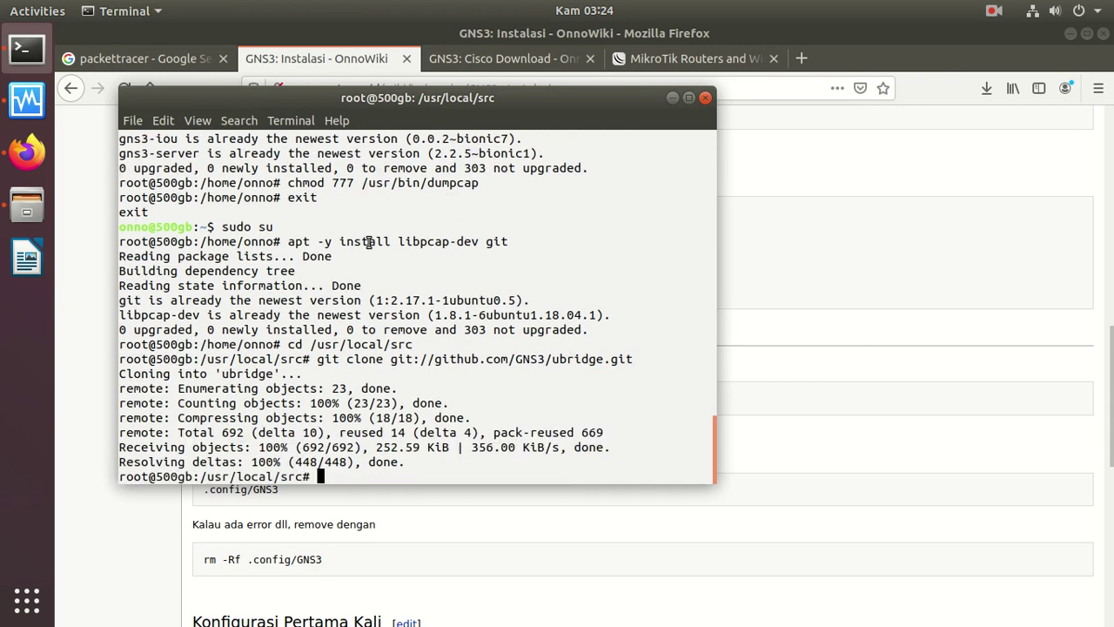
- Build and install uBridge with the wiki's "cd ubridge", "make" and "make install" commands, and exit the root shell
{"action": "left_click", "coordinate": [860, 414]}
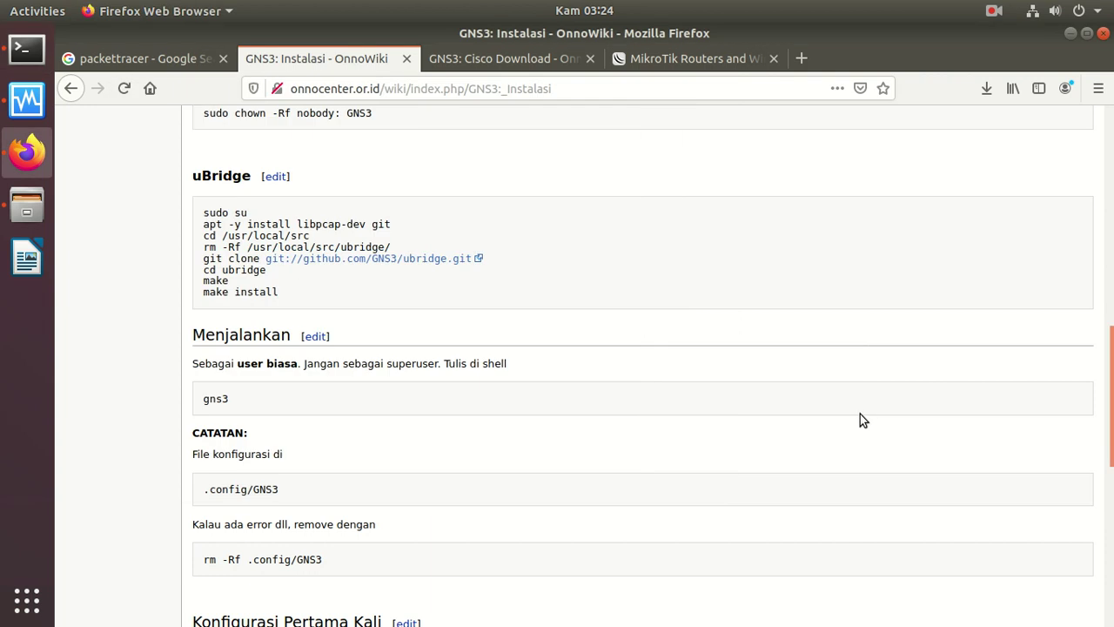
{"action": "left_click_drag", "start_coordinate": [203, 270], "coordinate": [216, 292]}
{"action": "right_click", "coordinate": [217, 288]}
{"action": "left_click", "coordinate": [254, 296]}
{"action": "left_click", "coordinate": [27, 49]}
{"action": "right_click", "coordinate": [319, 198]}
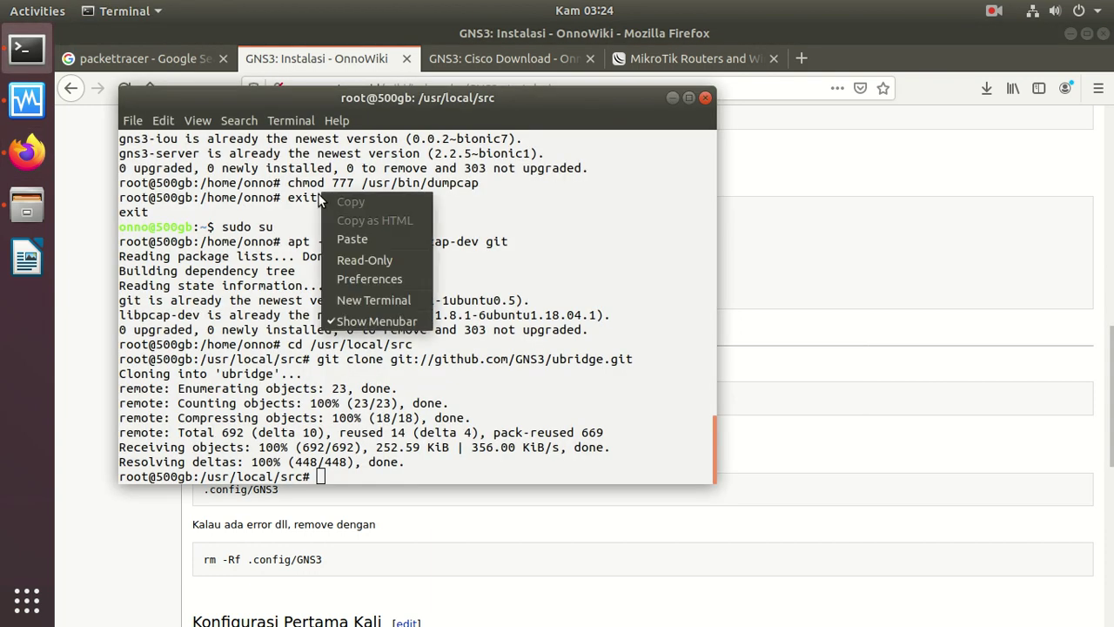
{"action": "left_click", "coordinate": [343, 236]}
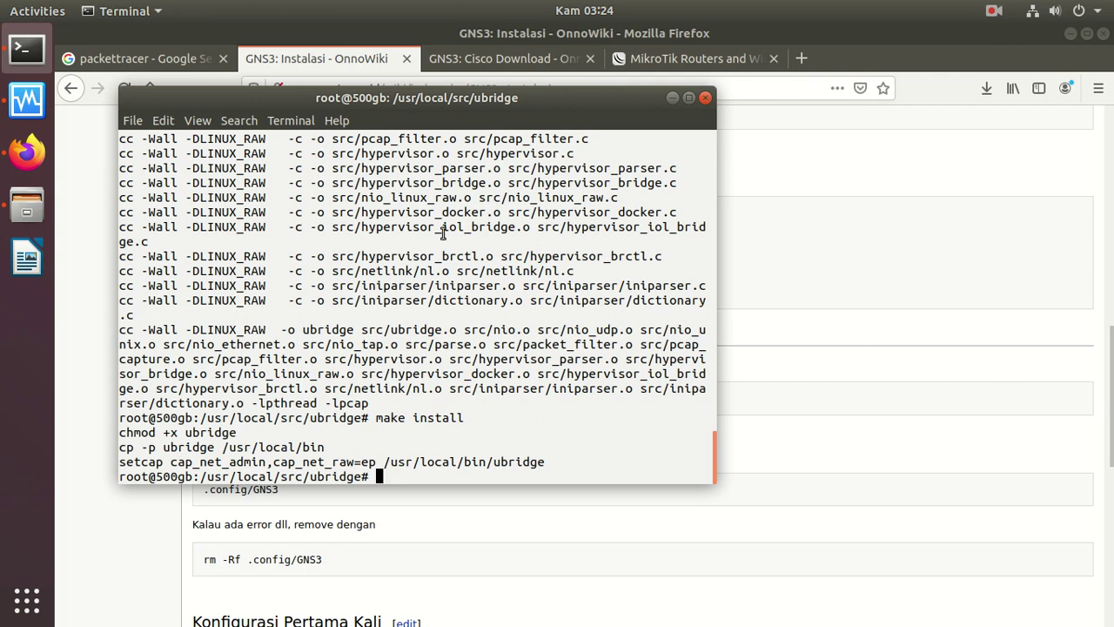
{"action": "type", "text": "exit"}
{"action": "key", "text": "Return"}
{"action": "type", "text": "gns3"}
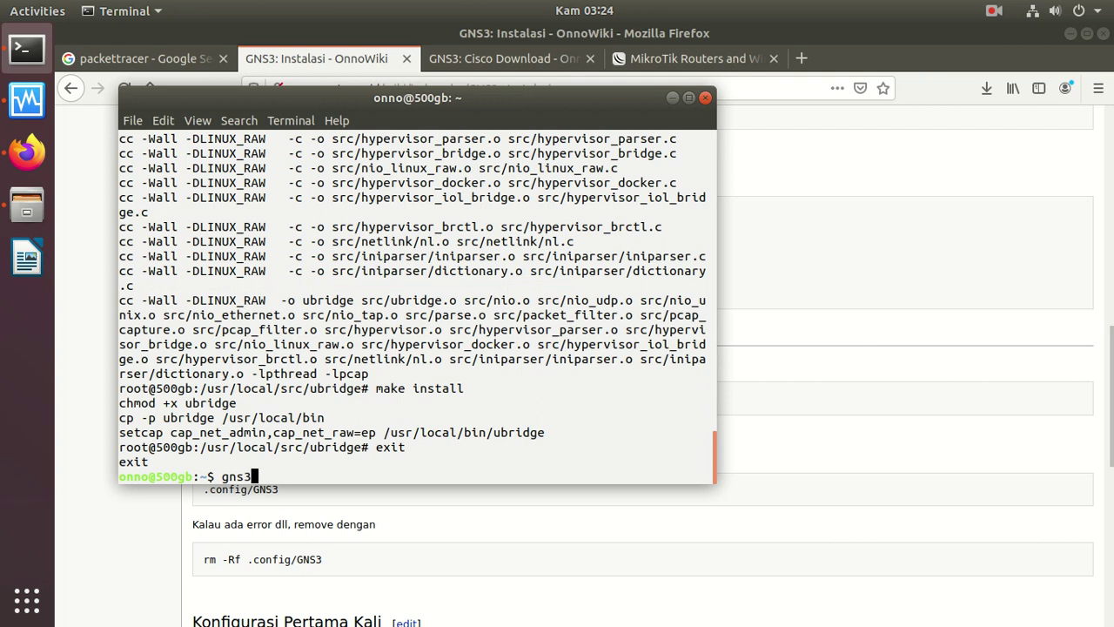
{"action": "key", "text": "BackSpace"}
{"action": "key", "text": "BackSpace"}
{"action": "key", "text": "BackSpace"}
{"action": "key", "text": "BackSpace"}
- Review the wiki's "Konfigurasi Pertama Kali" section for the first-run GNS3 server settings
{"action": "left_click", "coordinate": [785, 197]}
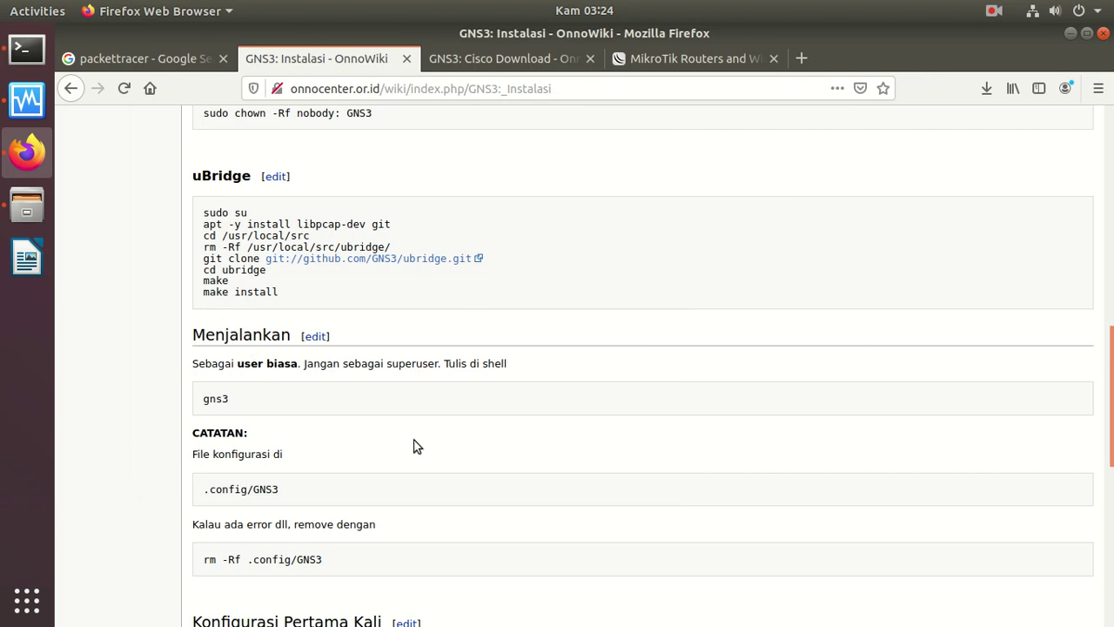
{"action": "scroll", "coordinate": [415, 445], "scroll_direction": "down", "scroll_amount": 5}
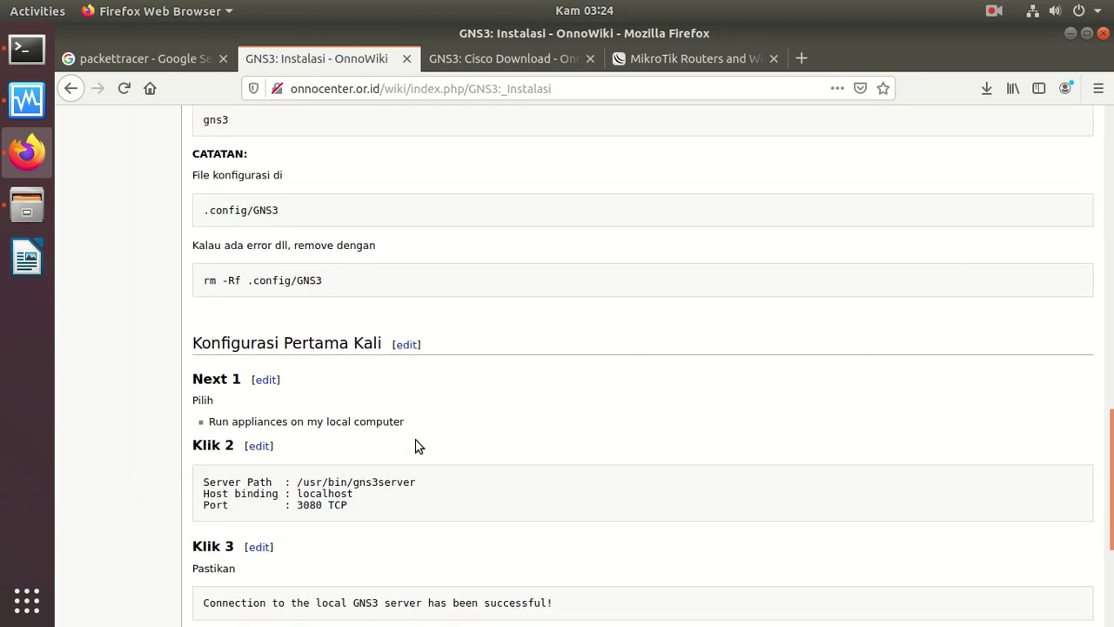
{"action": "scroll", "coordinate": [414, 444], "scroll_direction": "down", "scroll_amount": 2}
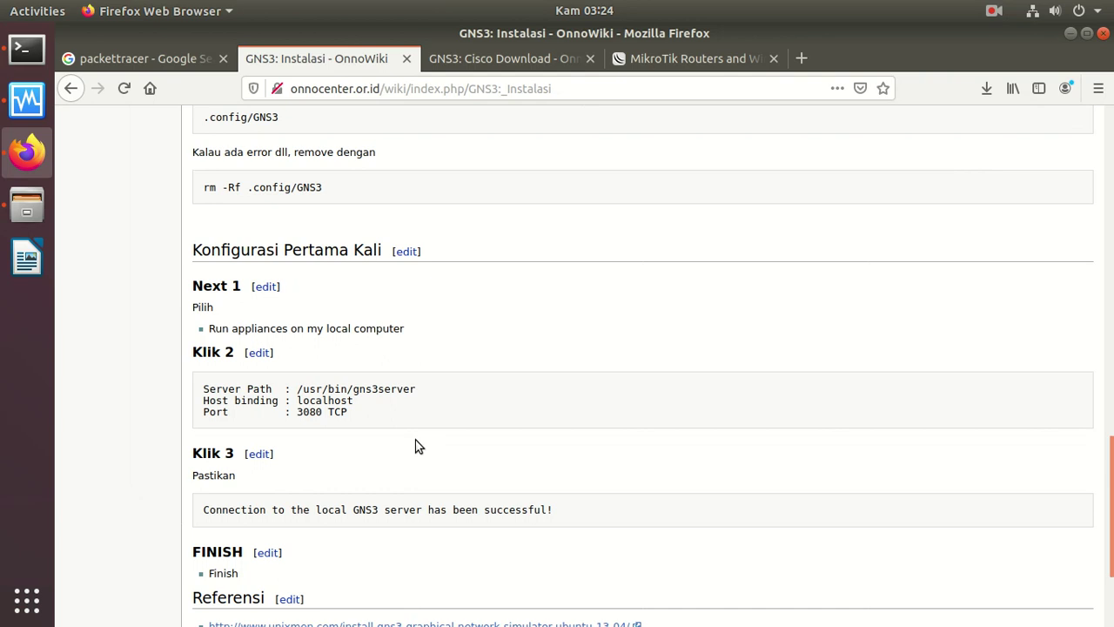
- Launch GNS3 by running "gns3" in the terminal and create the project "untitled", overwriting the existing one
{"action": "scroll", "coordinate": [415, 445], "scroll_direction": "down", "scroll_amount": 2}
{"action": "scroll", "coordinate": [414, 445], "scroll_direction": "up", "scroll_amount": 2}
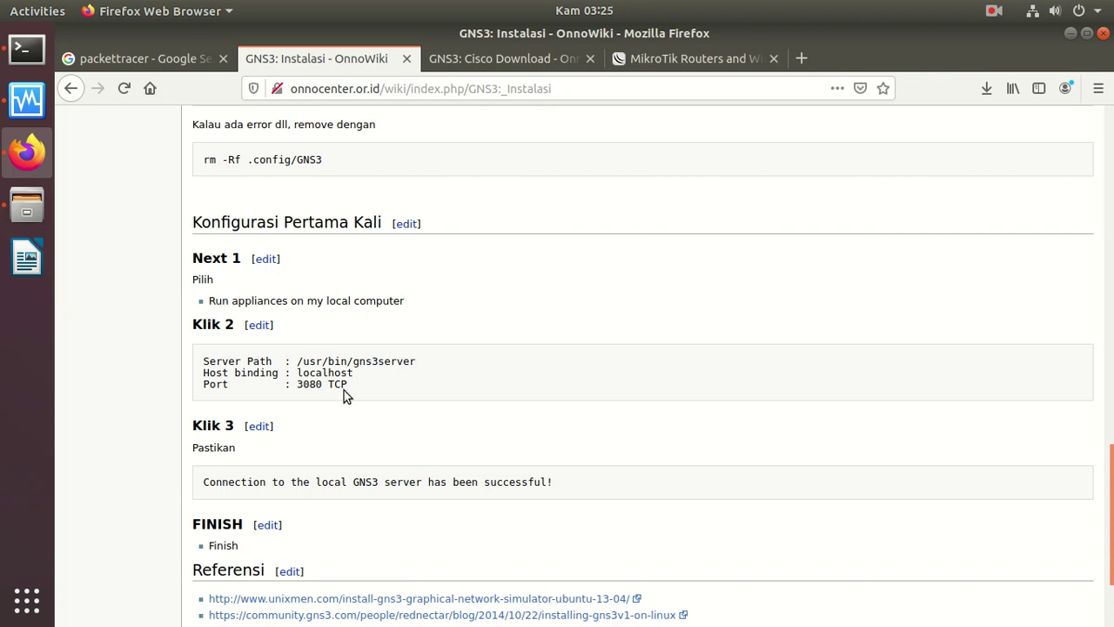
{"action": "left_click", "coordinate": [26, 48]}
{"action": "type", "text": "gns3"}
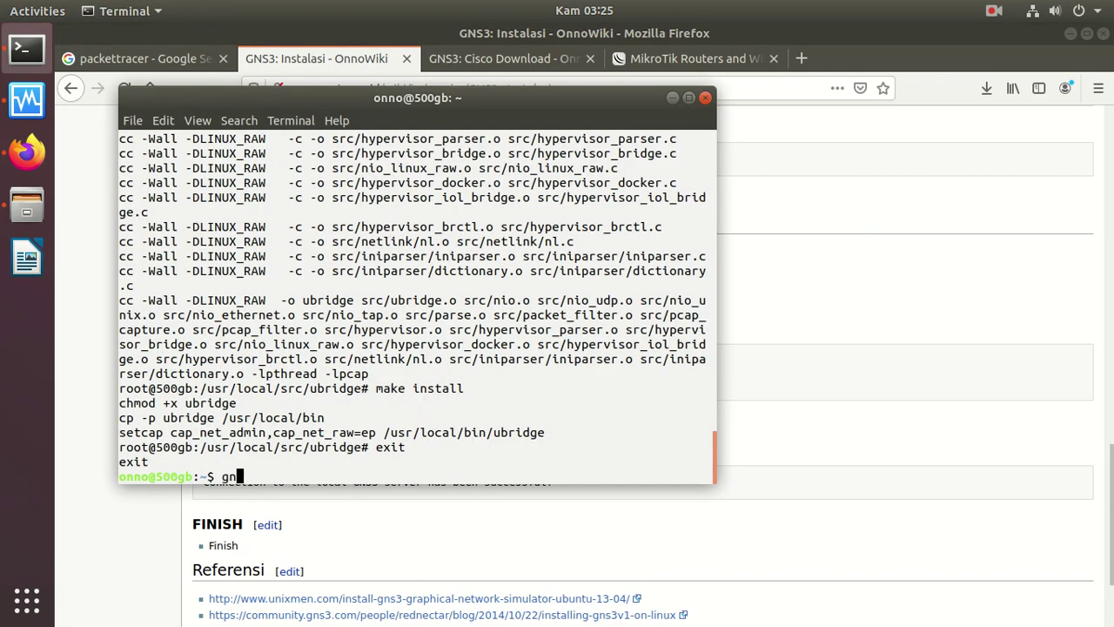
{"action": "key", "text": "Return"}
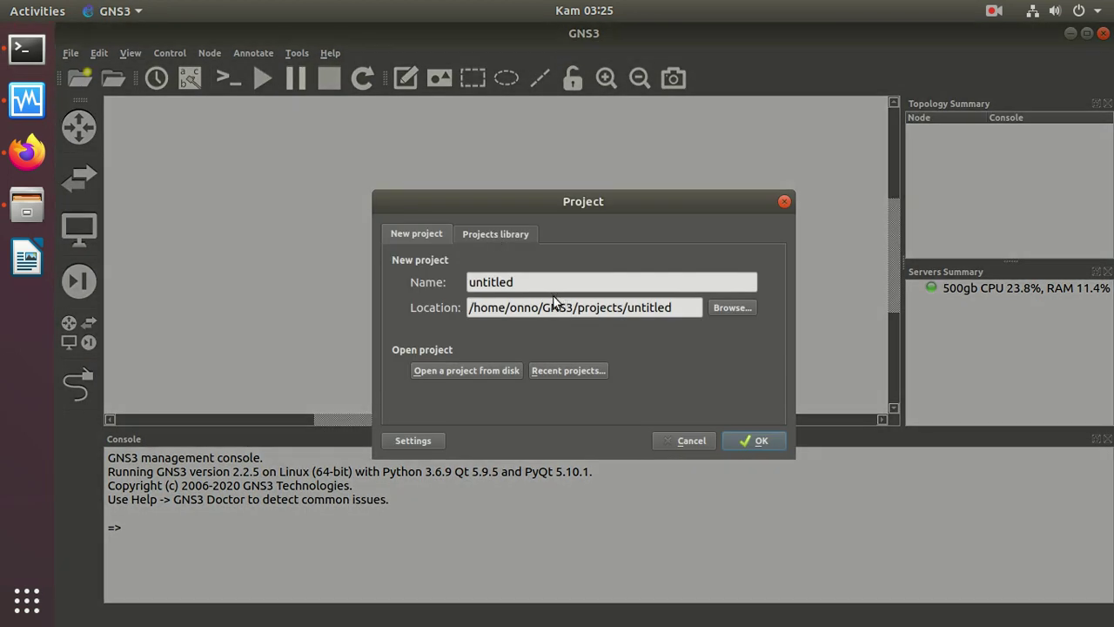
{"action": "left_click", "coordinate": [749, 440]}
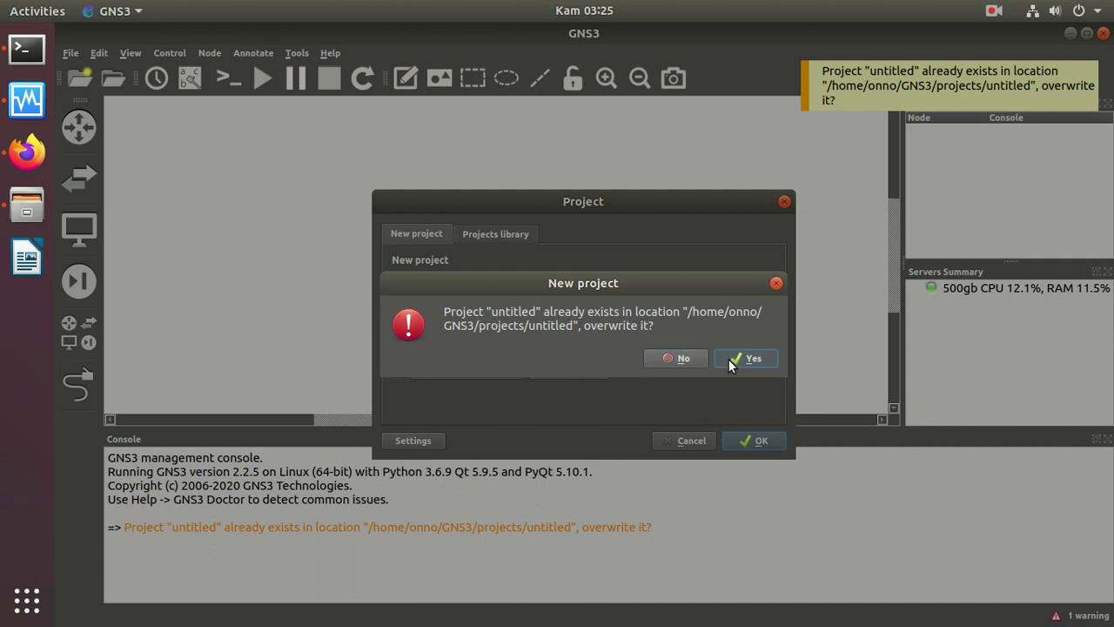
{"action": "left_click", "coordinate": [729, 358]}
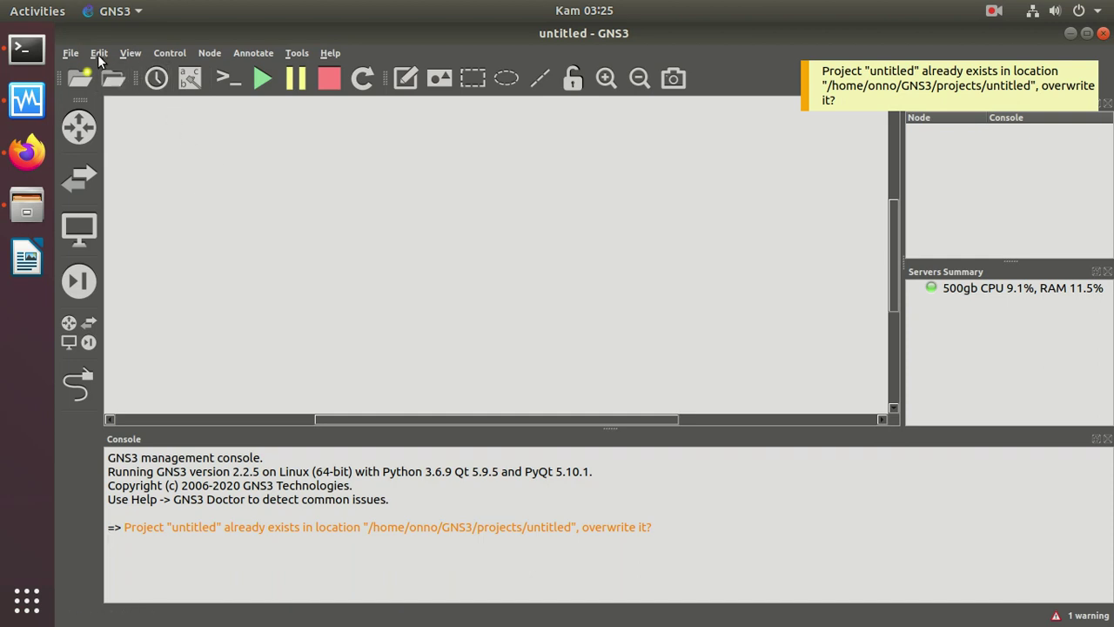
- Check the virtual machines available in VirtualBox Manager and return to the GNS3 project
{"action": "left_click", "coordinate": [26, 100]}
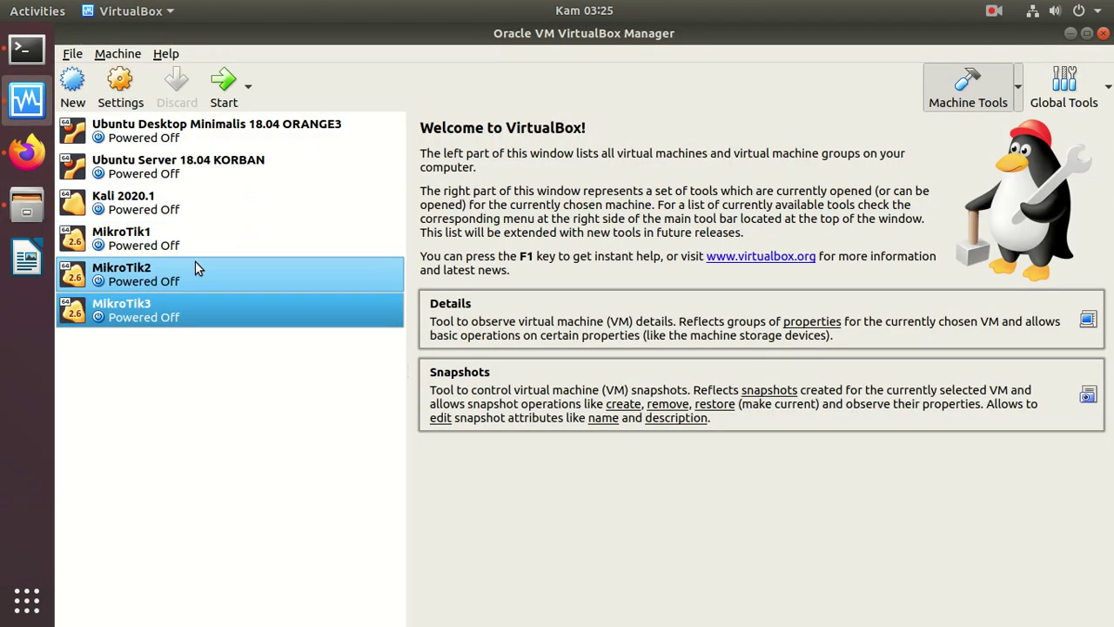
{"action": "left_click", "coordinate": [27, 160]}
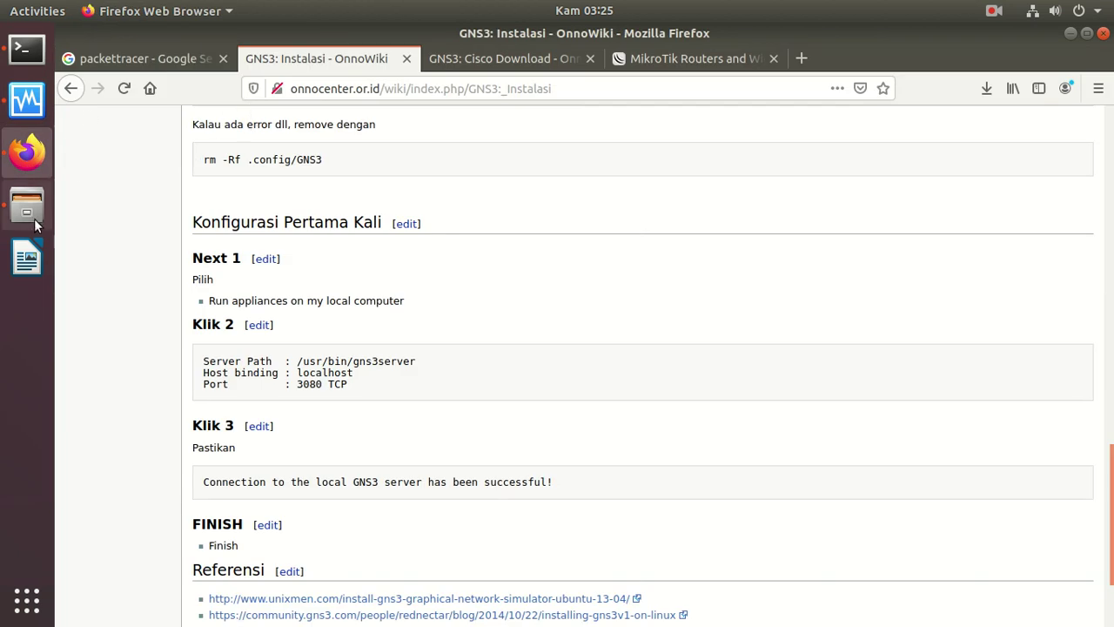
{"action": "key", "text": "alt+Tab"}
{"action": "key", "text": "alt+Tab"}
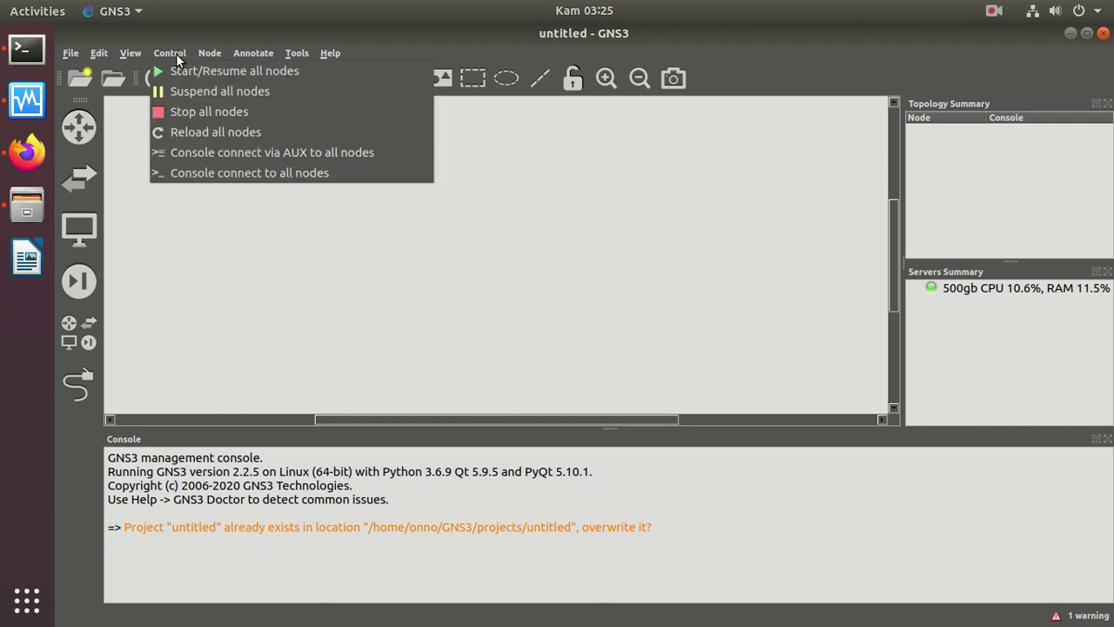
- Create a new VirtualBox VM template in the GNS3 preferences from the MikroTik3 machine
{"action": "left_click", "coordinate": [99, 55]}
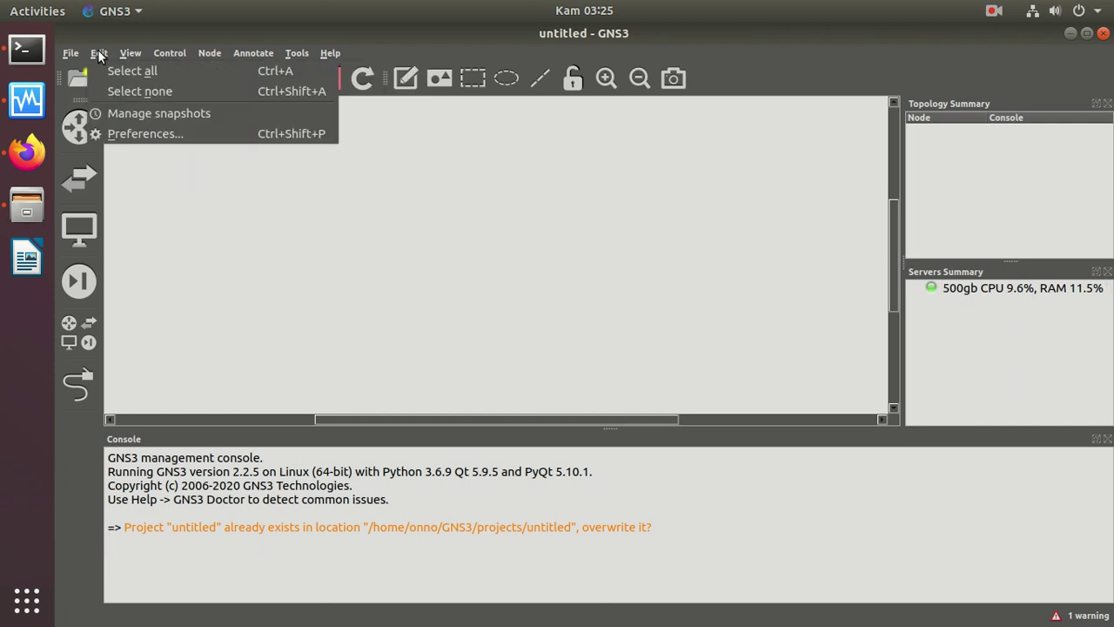
{"action": "left_click", "coordinate": [114, 136]}
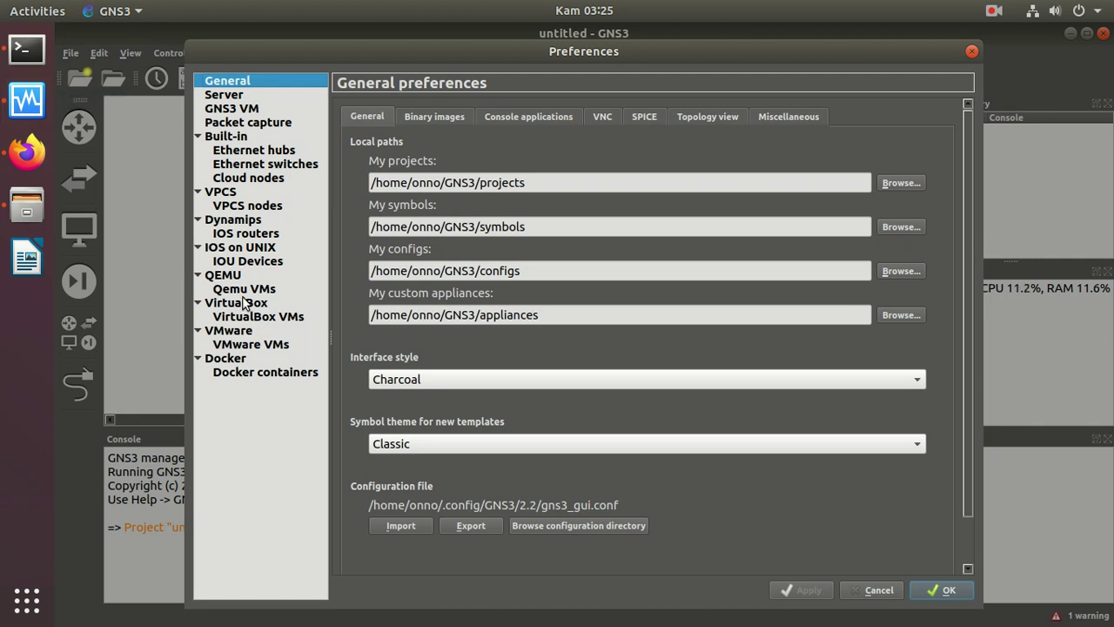
{"action": "left_click", "coordinate": [265, 320]}
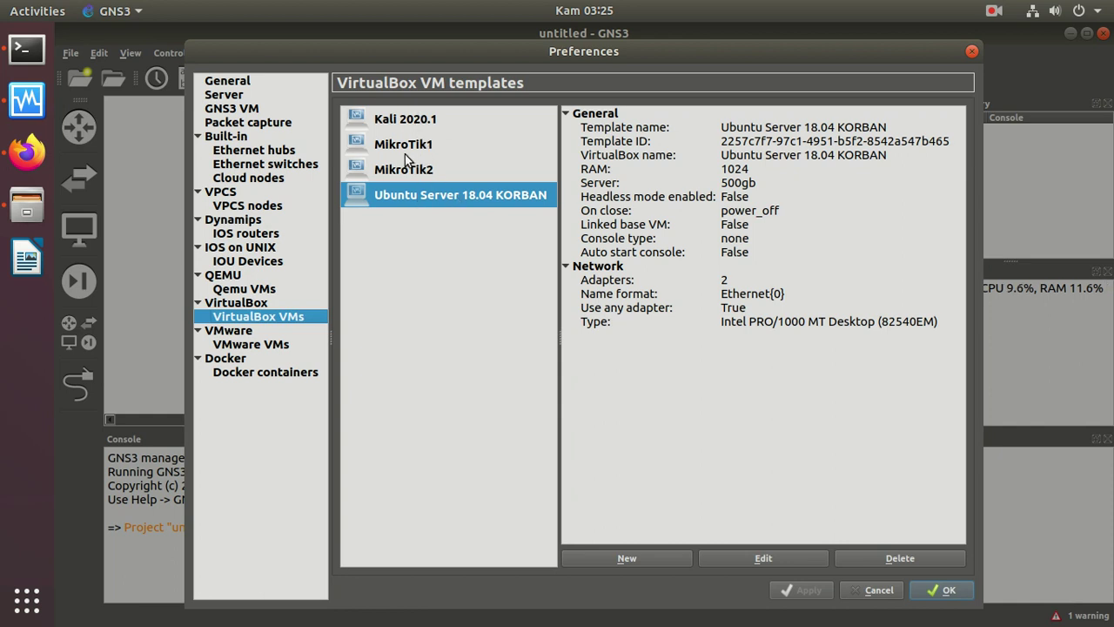
{"action": "left_click", "coordinate": [626, 559]}
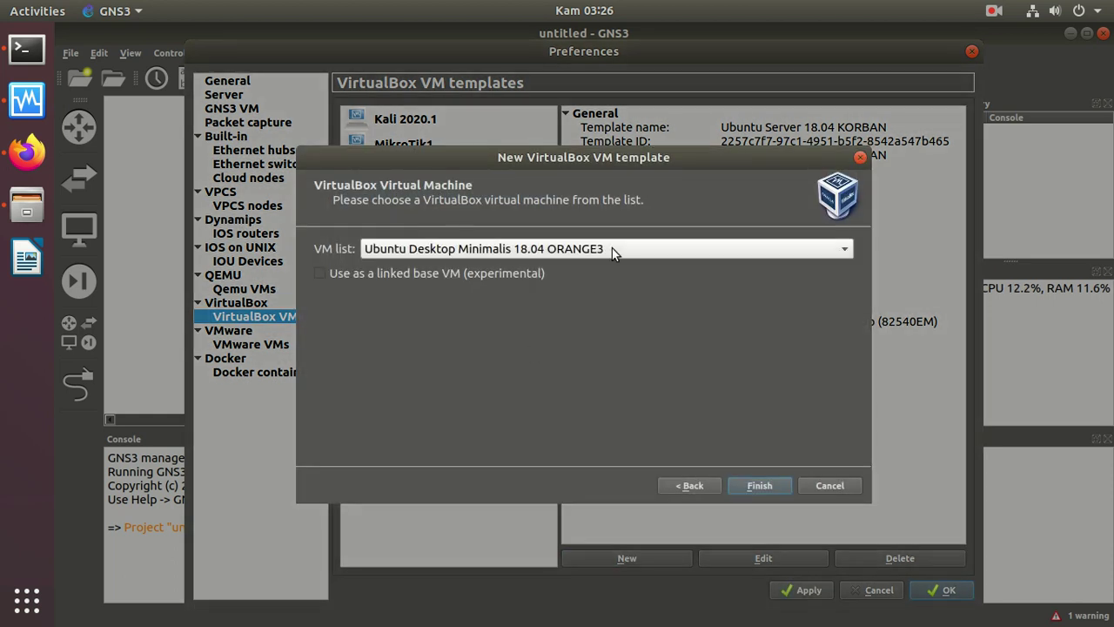
{"action": "left_click", "coordinate": [612, 248]}
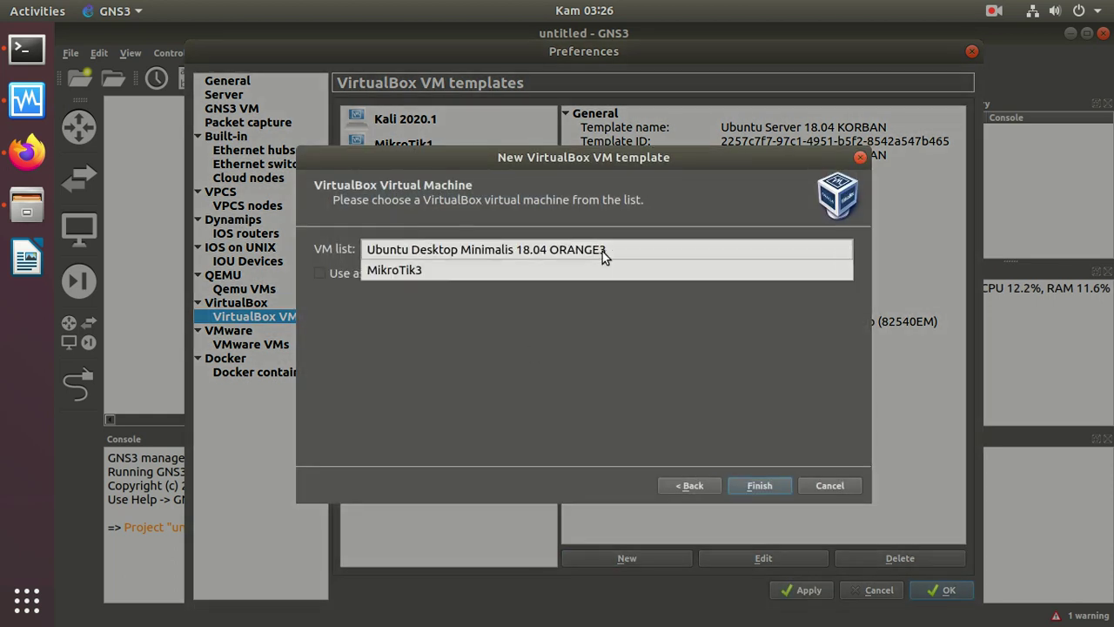
{"action": "left_click", "coordinate": [404, 270]}
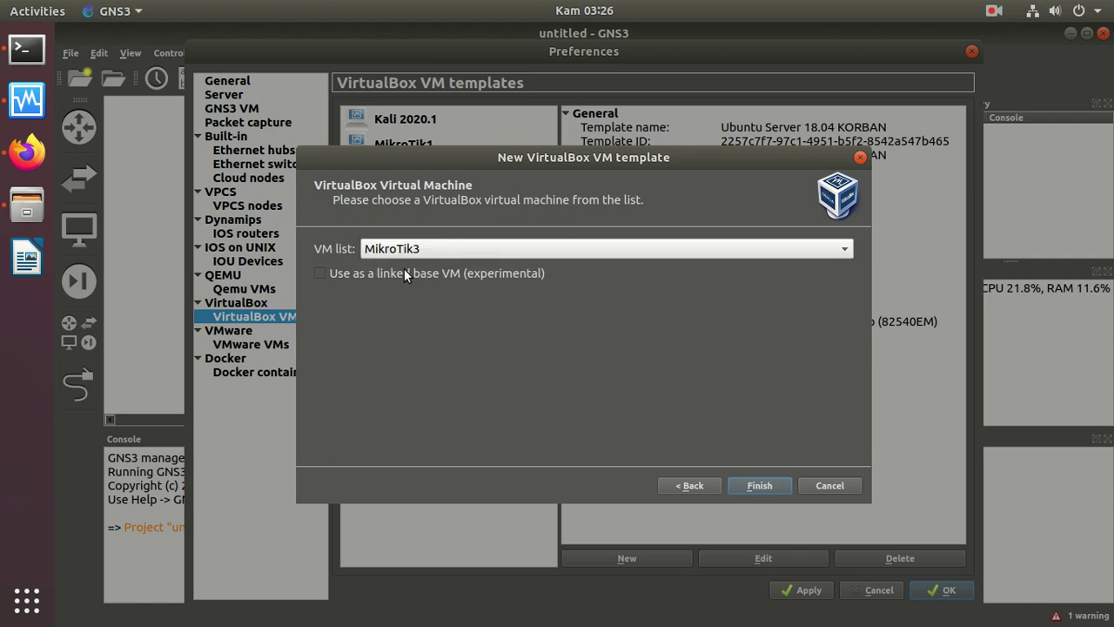
{"action": "left_click", "coordinate": [758, 488]}
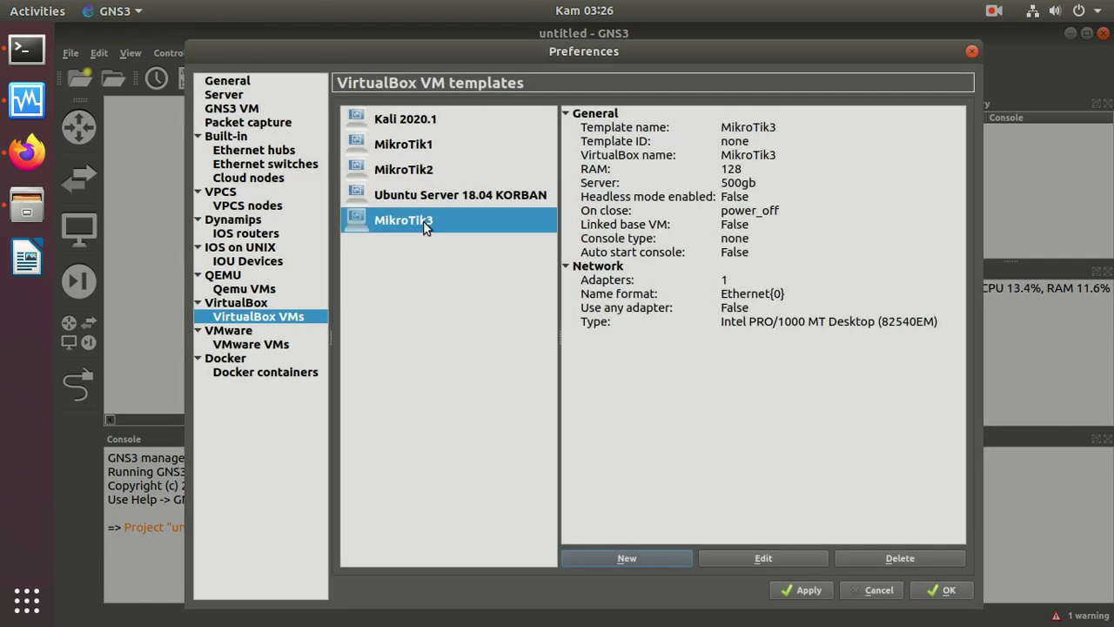
- Edit the MikroTik3 template, setting its category to Routers and its console type to telnet
{"action": "left_click", "coordinate": [762, 558]}
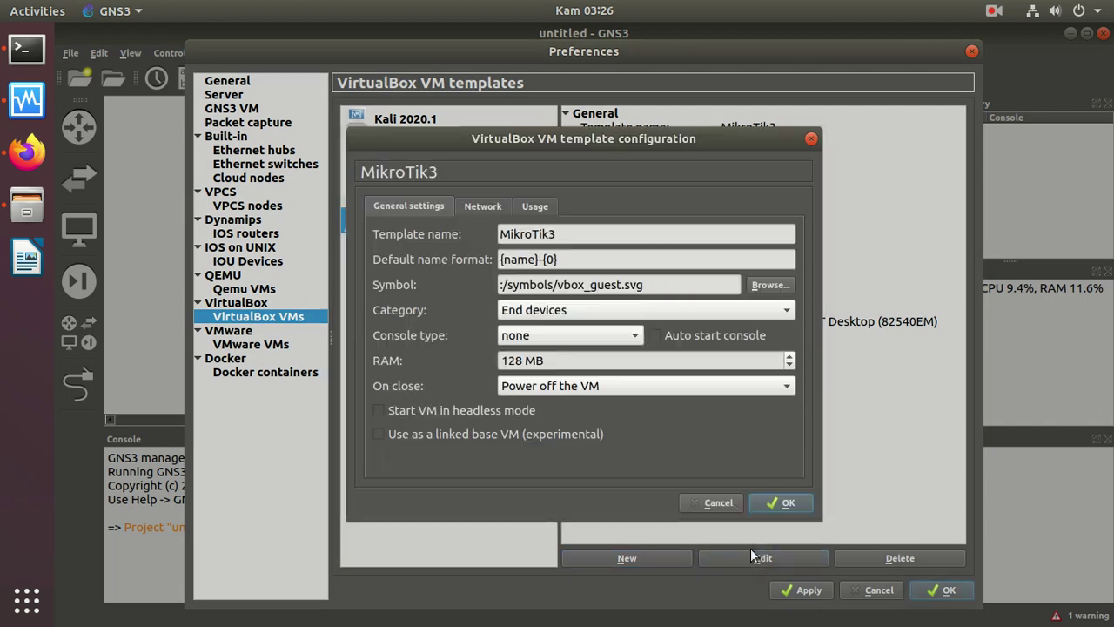
{"action": "left_click", "coordinate": [561, 311]}
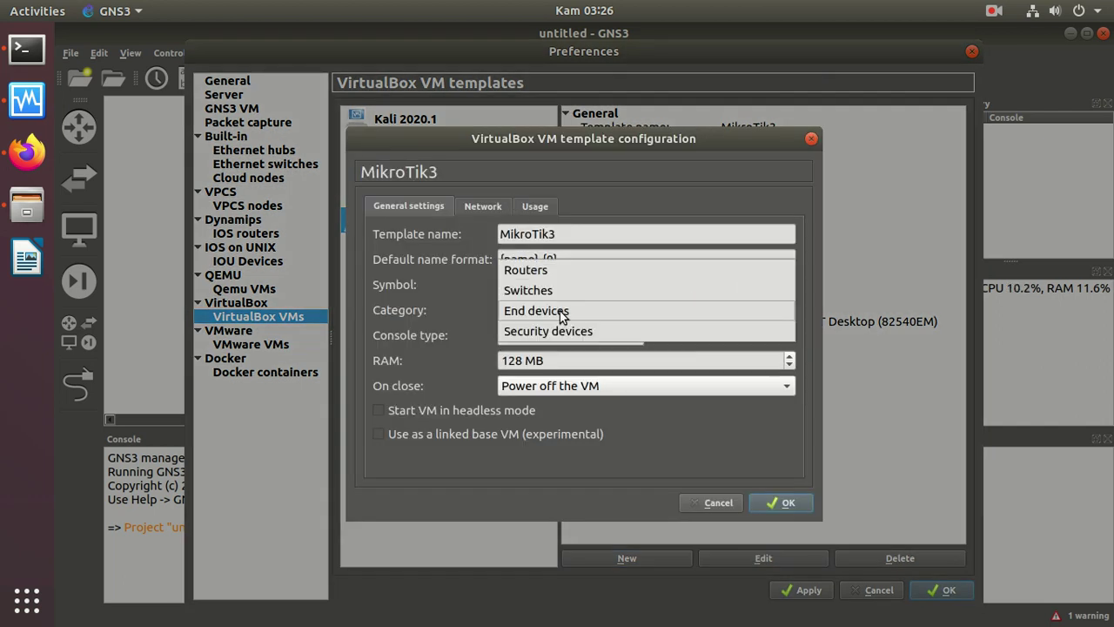
{"action": "left_click", "coordinate": [540, 271]}
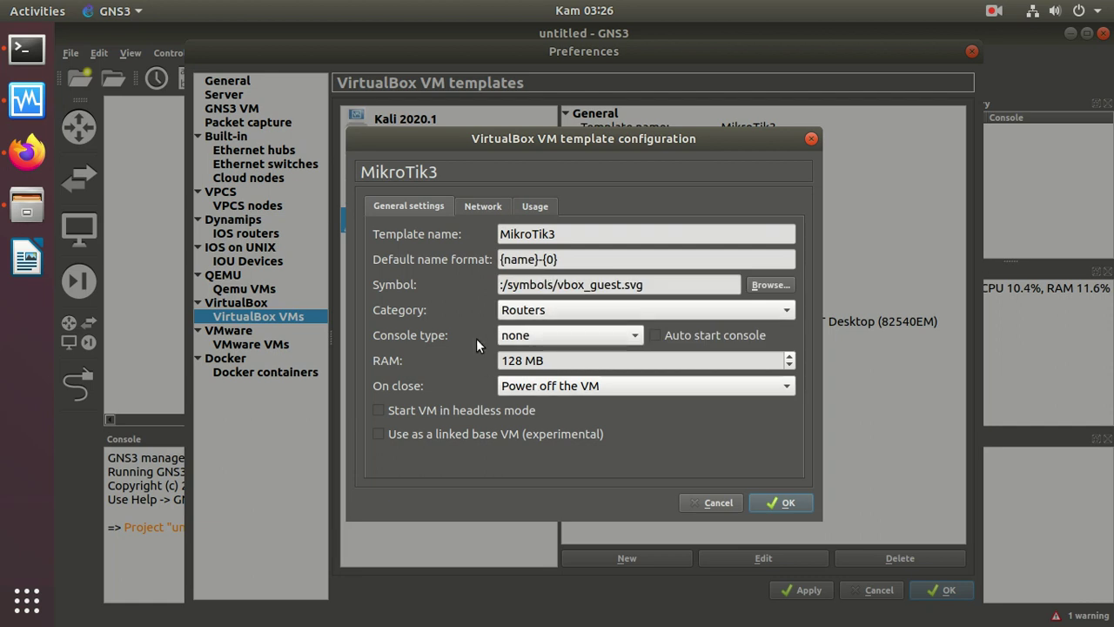
{"action": "left_click", "coordinate": [630, 332]}
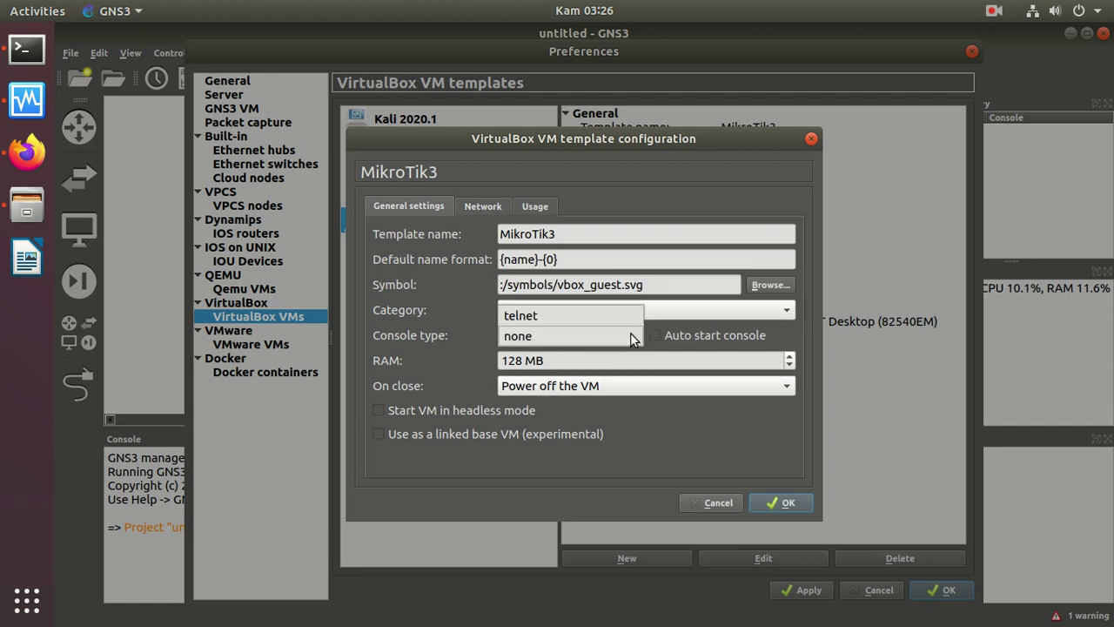
{"action": "left_click", "coordinate": [563, 314]}
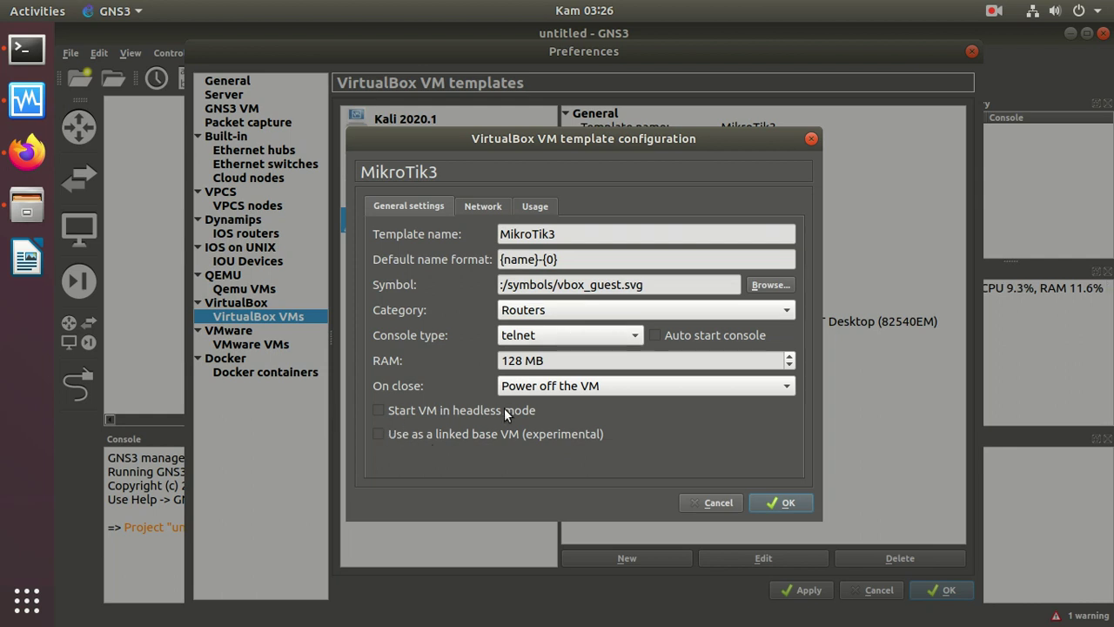
- Give the MikroTik3 template 8 network adapters and allow GNS3 to use any configured VirtualBox adapter
{"action": "left_click", "coordinate": [486, 205]}
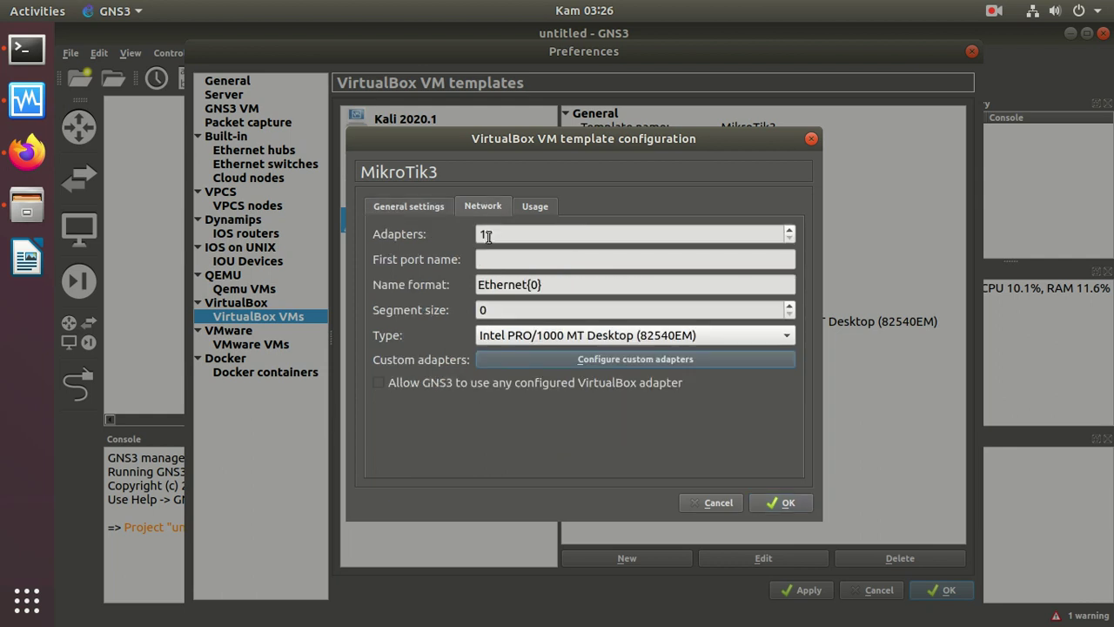
{"action": "double_click", "coordinate": [506, 235]}
{"action": "type", "text": "8"}
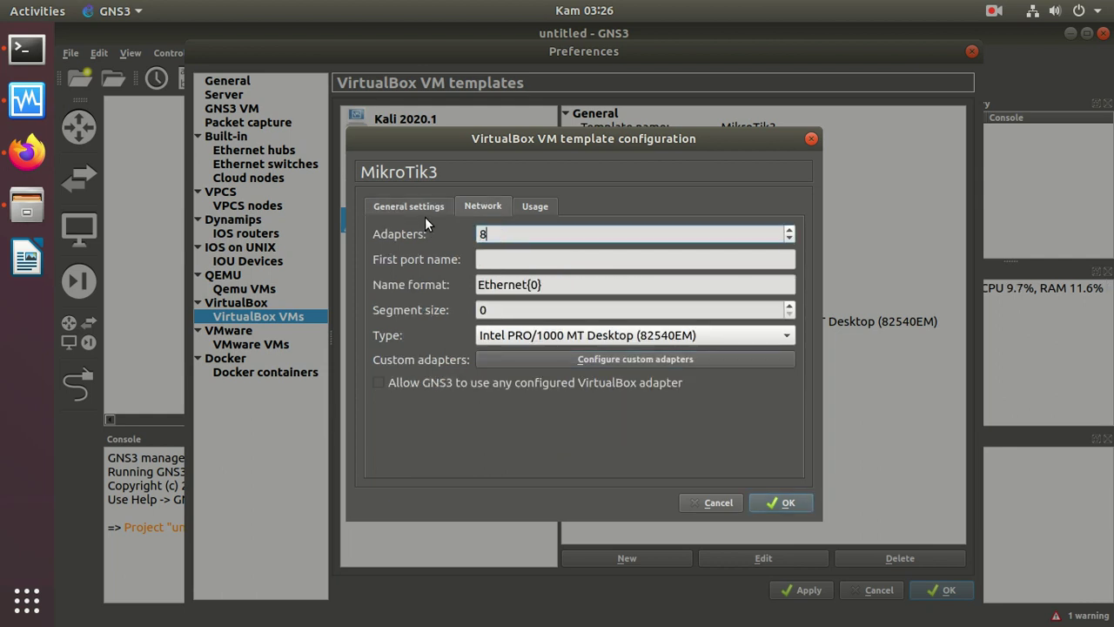
{"action": "left_click", "coordinate": [377, 382]}
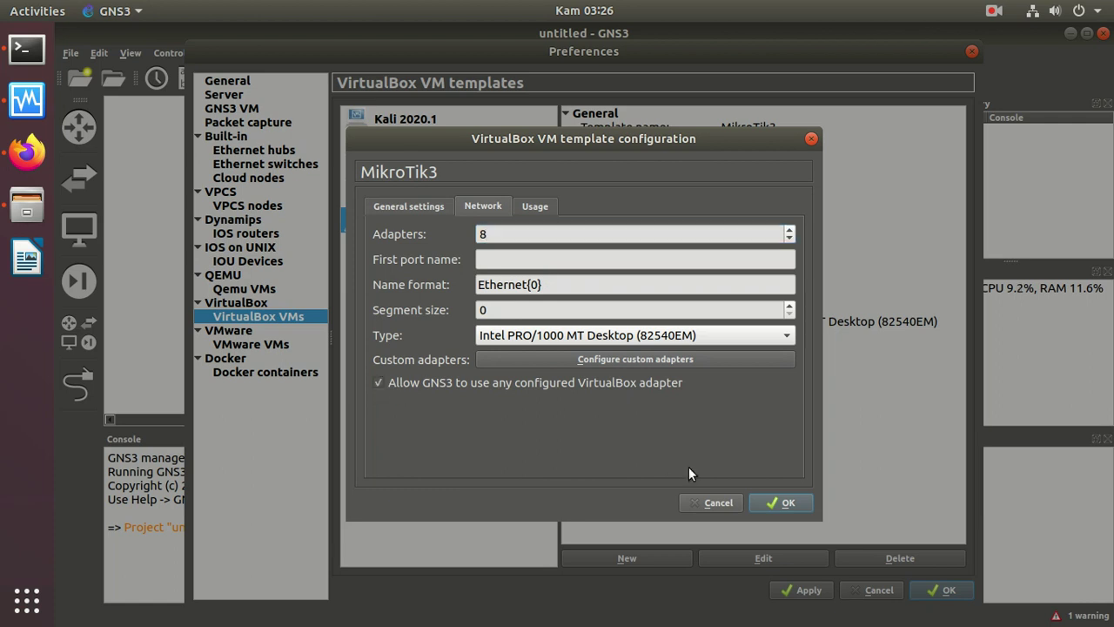
{"action": "left_click", "coordinate": [780, 502]}
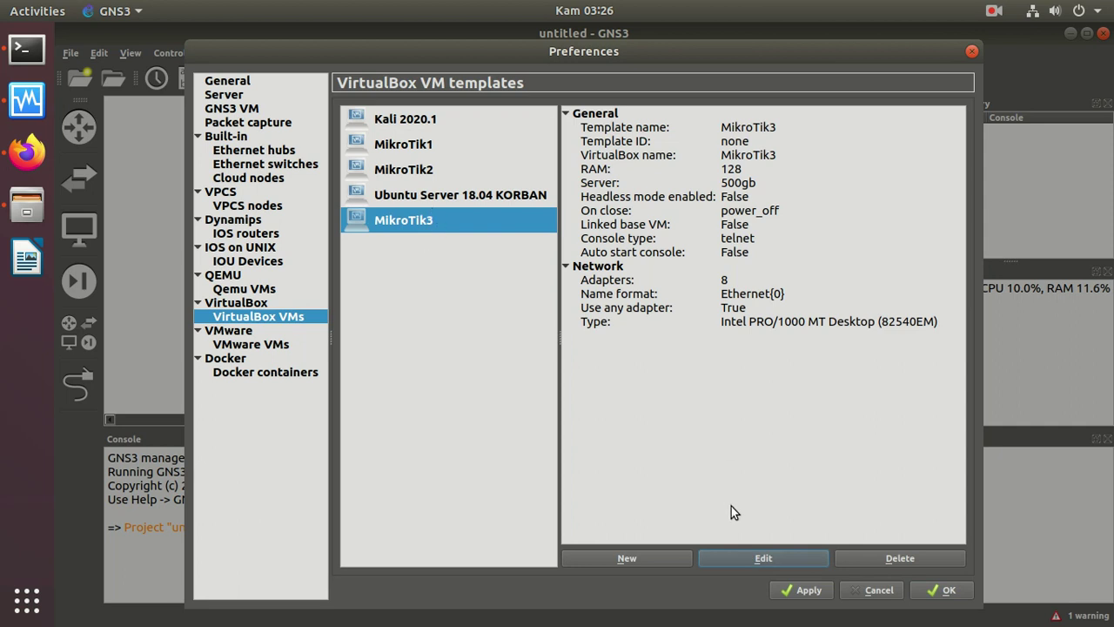
- Reopen the MikroTik3 template configuration to review its general and network settings, and close it
{"action": "left_click", "coordinate": [745, 557]}
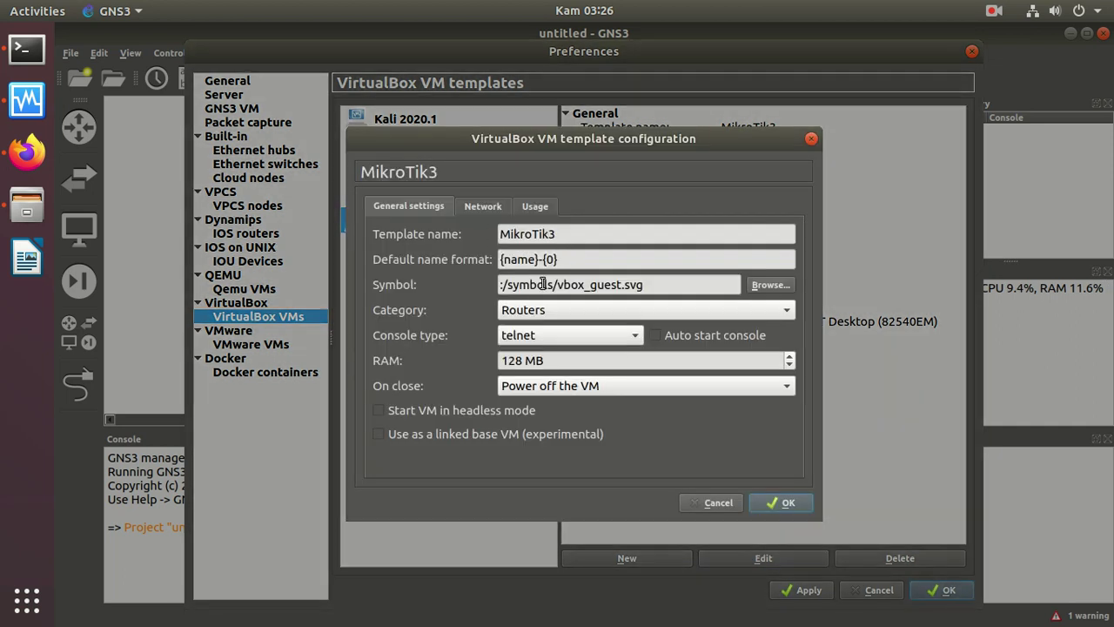
{"action": "left_click", "coordinate": [644, 313]}
{"action": "left_click", "coordinate": [543, 315]}
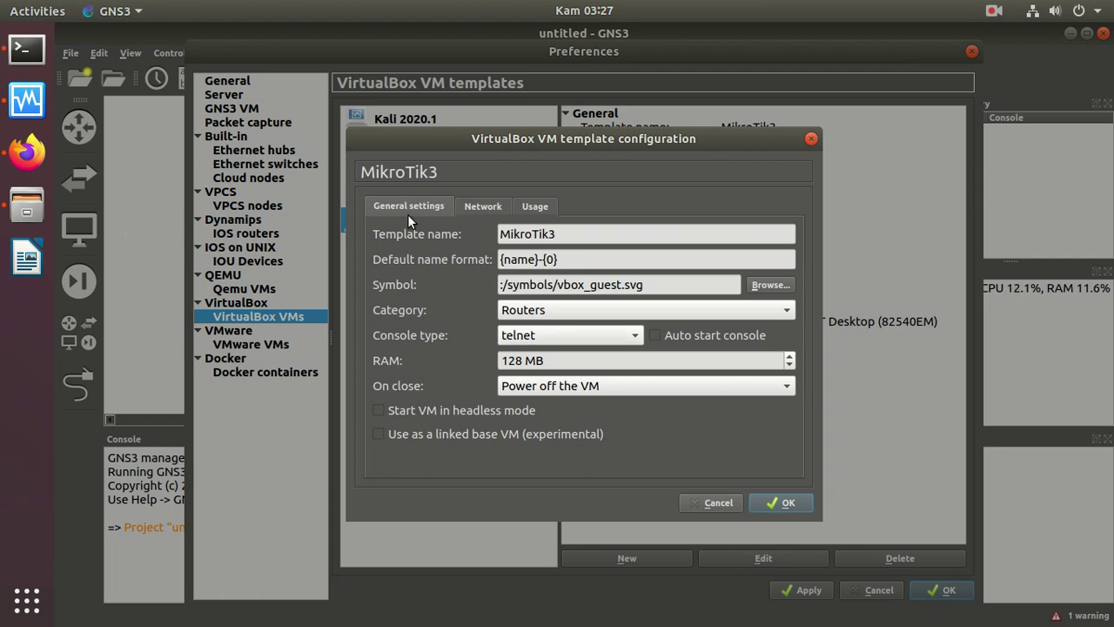
{"action": "left_click", "coordinate": [480, 206]}
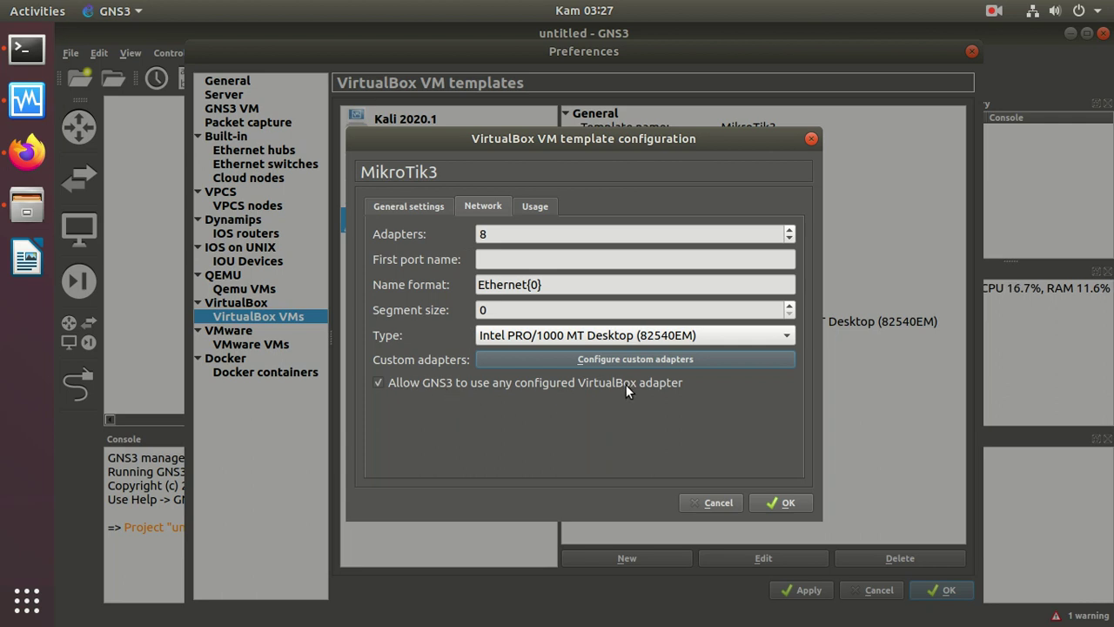
{"action": "left_click", "coordinate": [788, 504]}
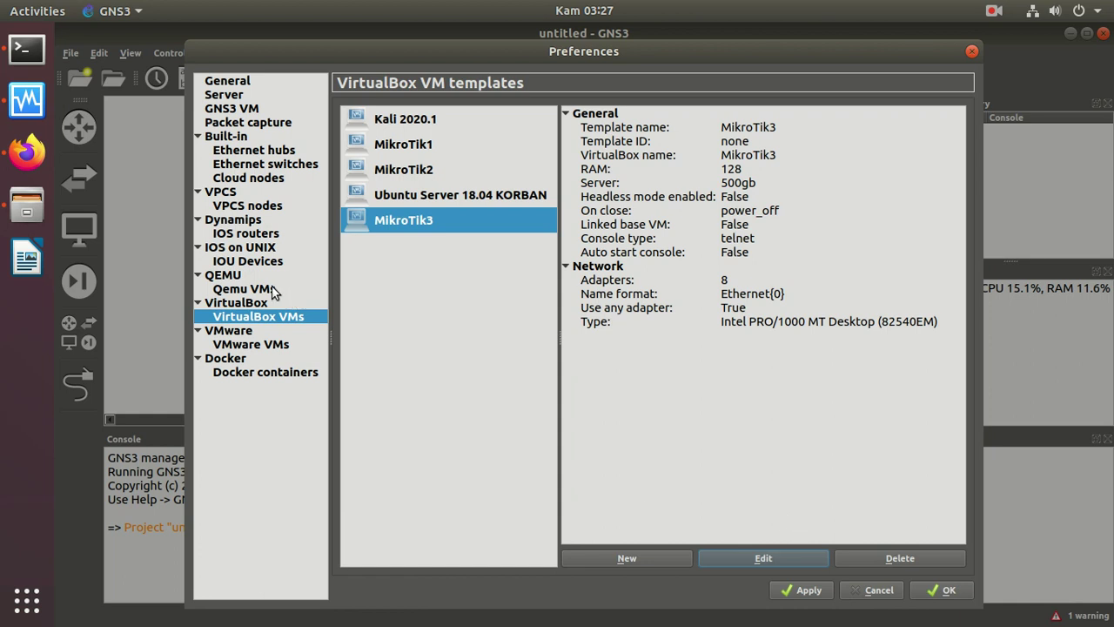
- Start a new IOS router template from c2691-adventerprisek9-mz.124-25d.bin, accepting the default name, platform and 192 MiB RAM
{"action": "left_click", "coordinate": [214, 237]}
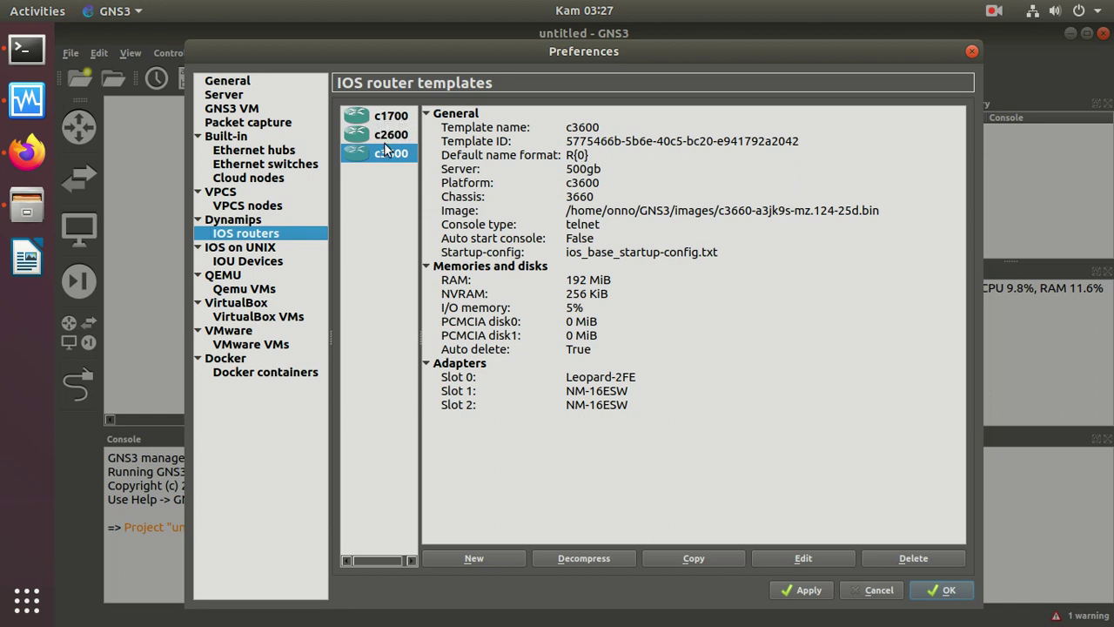
{"action": "left_click", "coordinate": [474, 557]}
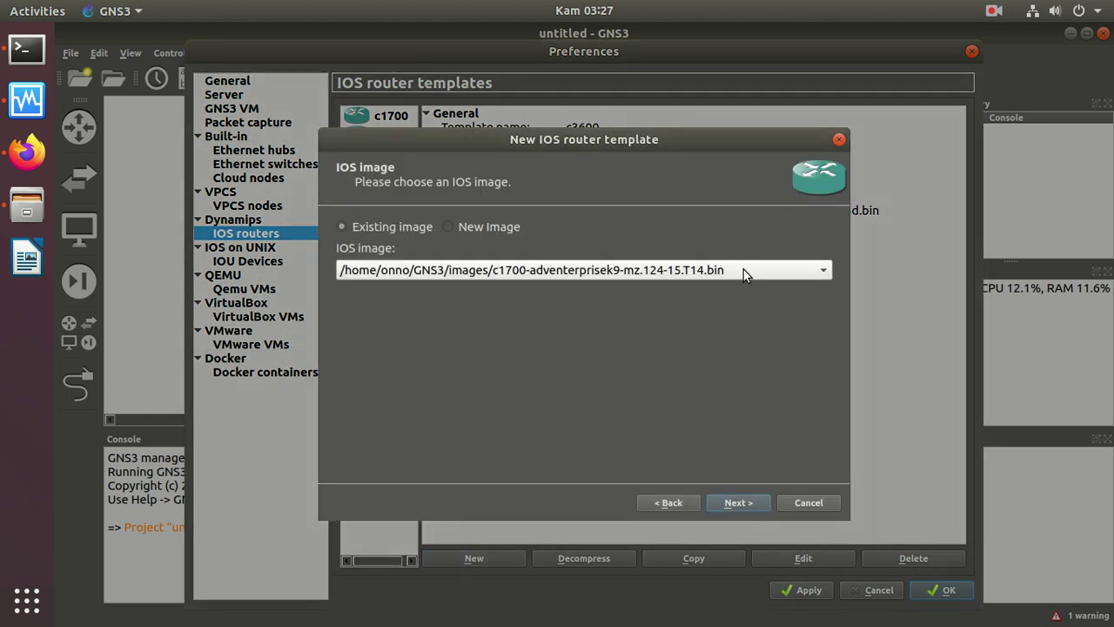
{"action": "left_click", "coordinate": [740, 270]}
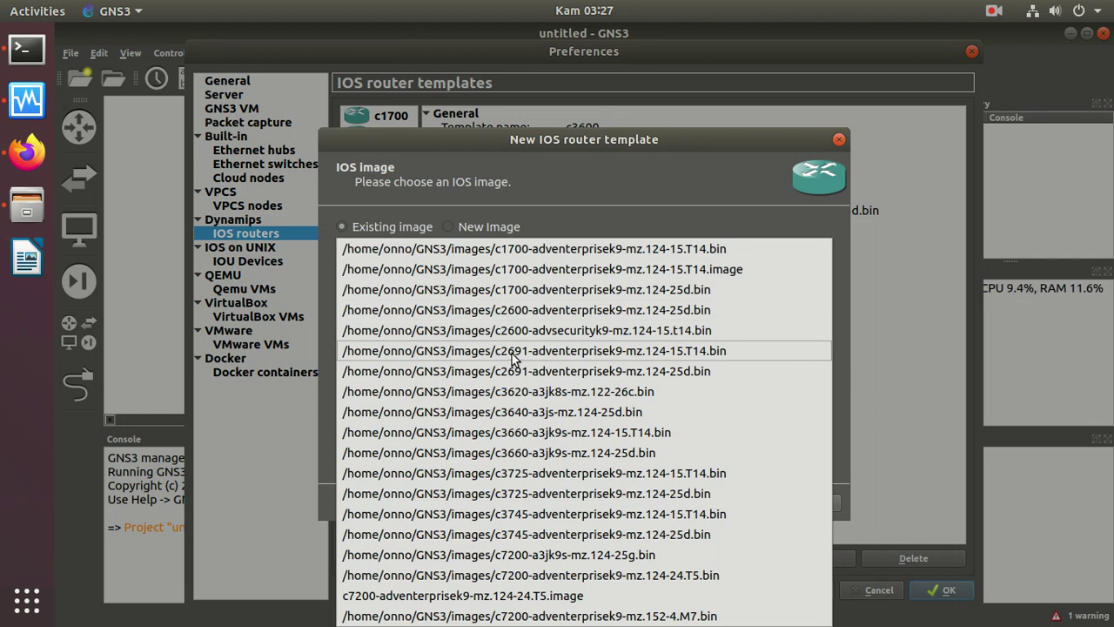
{"action": "left_click", "coordinate": [690, 374]}
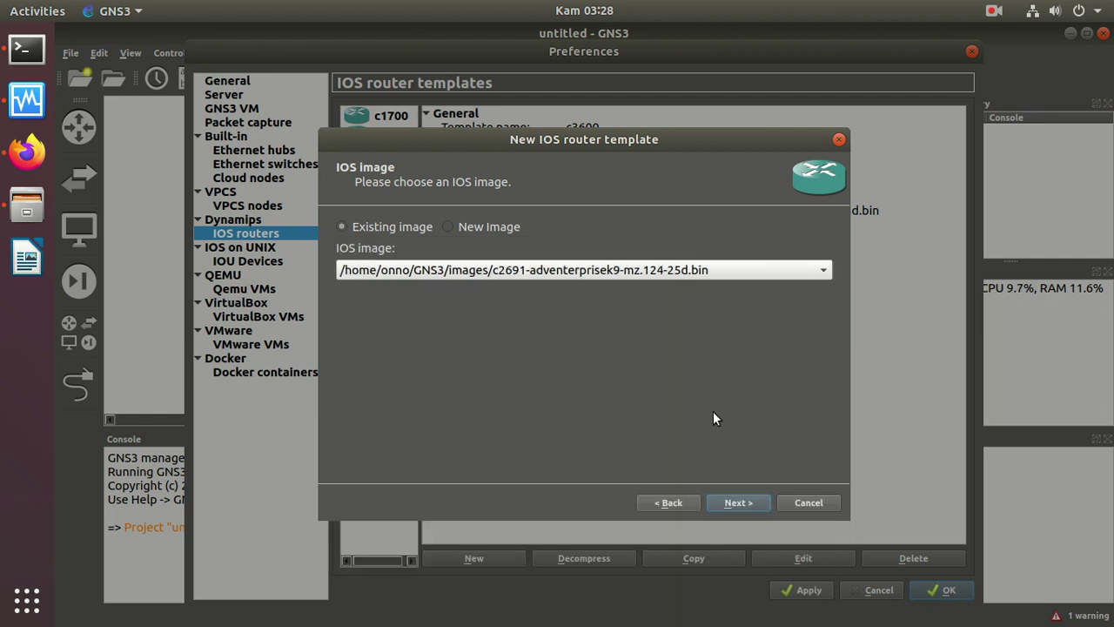
{"action": "left_click", "coordinate": [732, 506]}
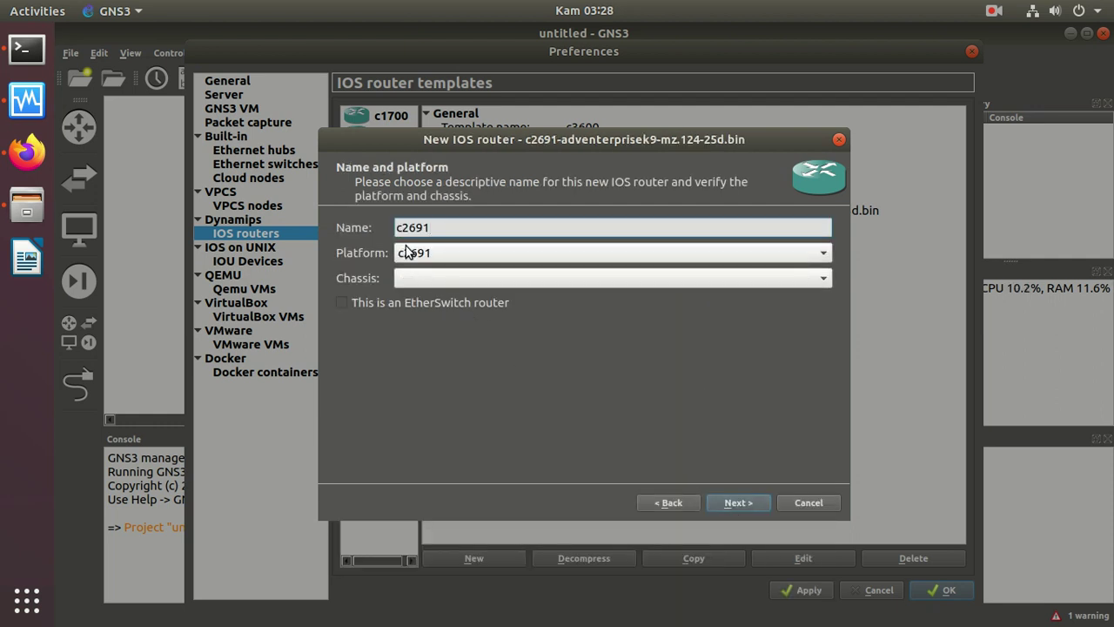
{"action": "left_click", "coordinate": [733, 501]}
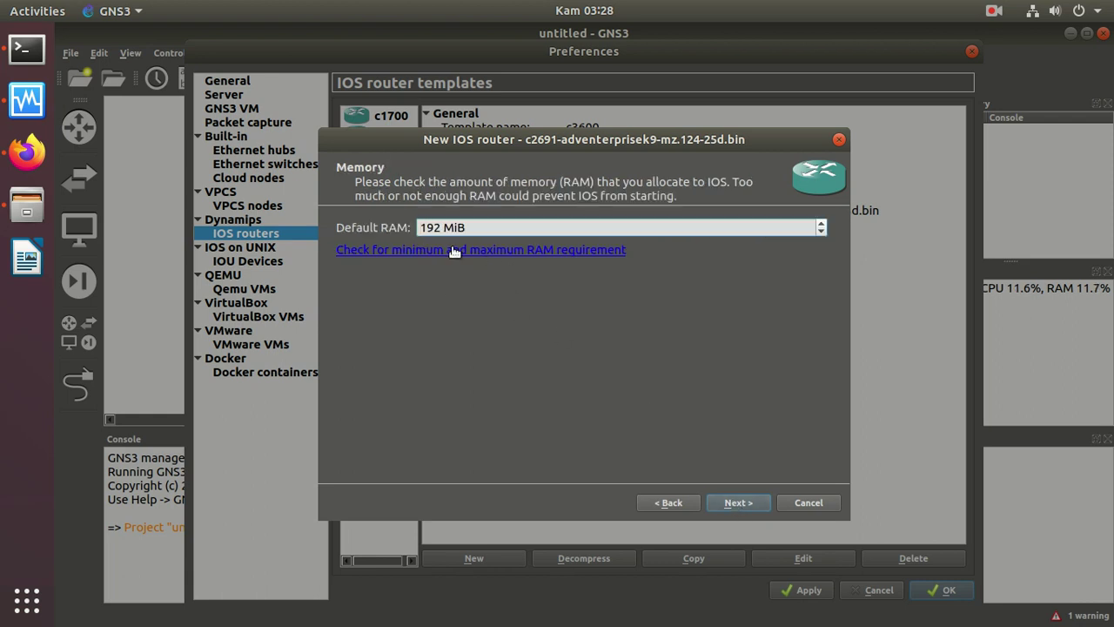
{"action": "left_click", "coordinate": [738, 503]}
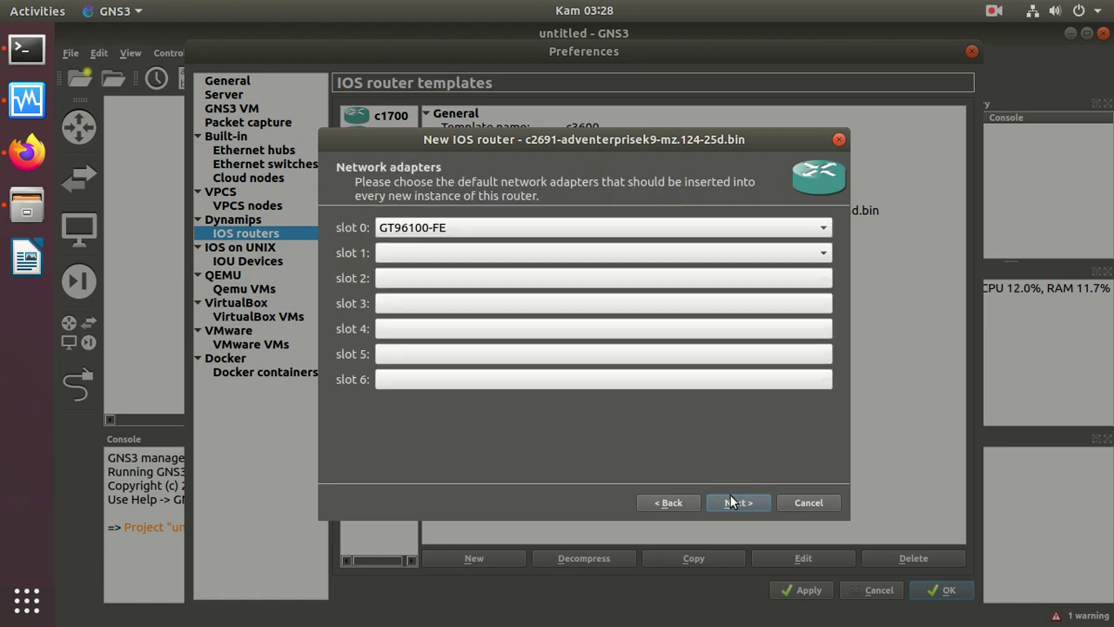
- Assign the NM-16ESW network adapter to slot 1 and the WIC-2T module to WIC 0 of the c2691 router
{"action": "left_click", "coordinate": [689, 255]}
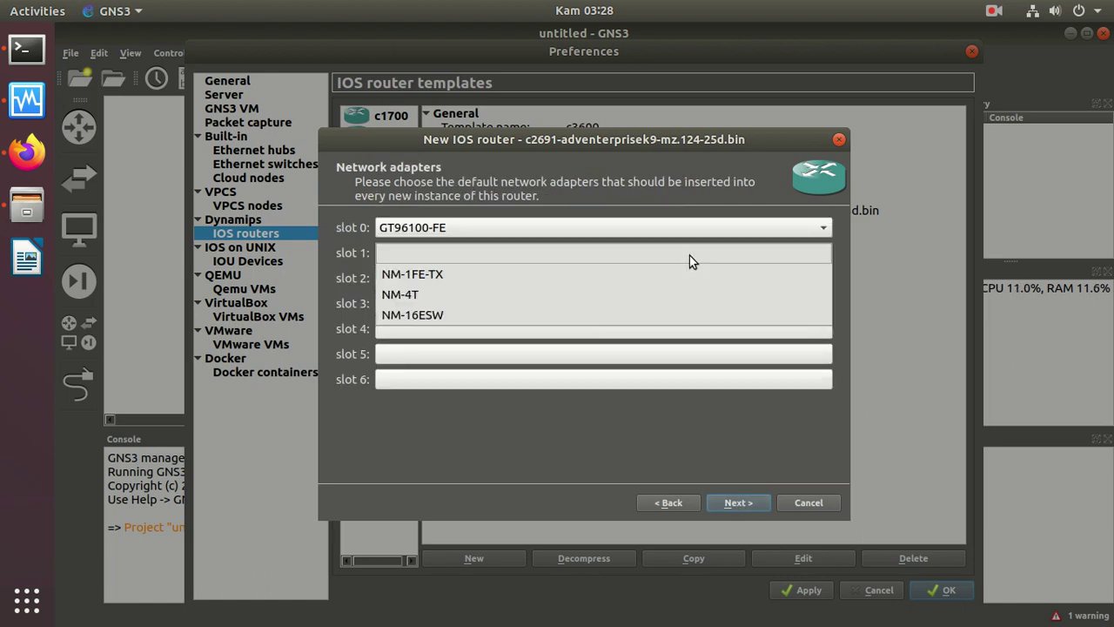
{"action": "left_click", "coordinate": [411, 314]}
{"action": "left_click", "coordinate": [739, 503]}
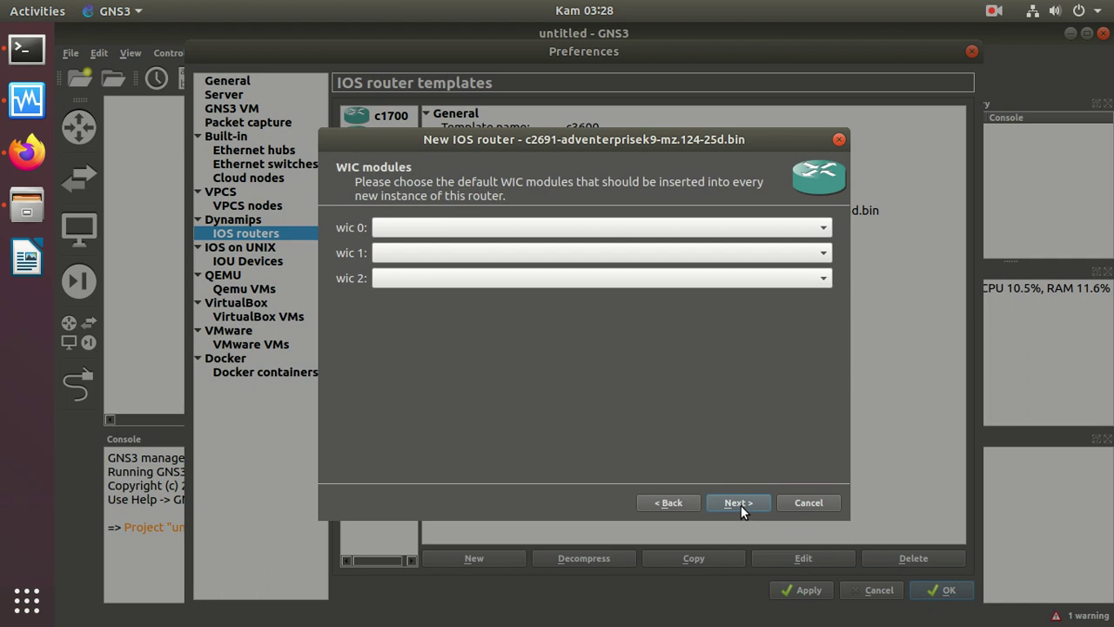
{"action": "left_click", "coordinate": [705, 228]}
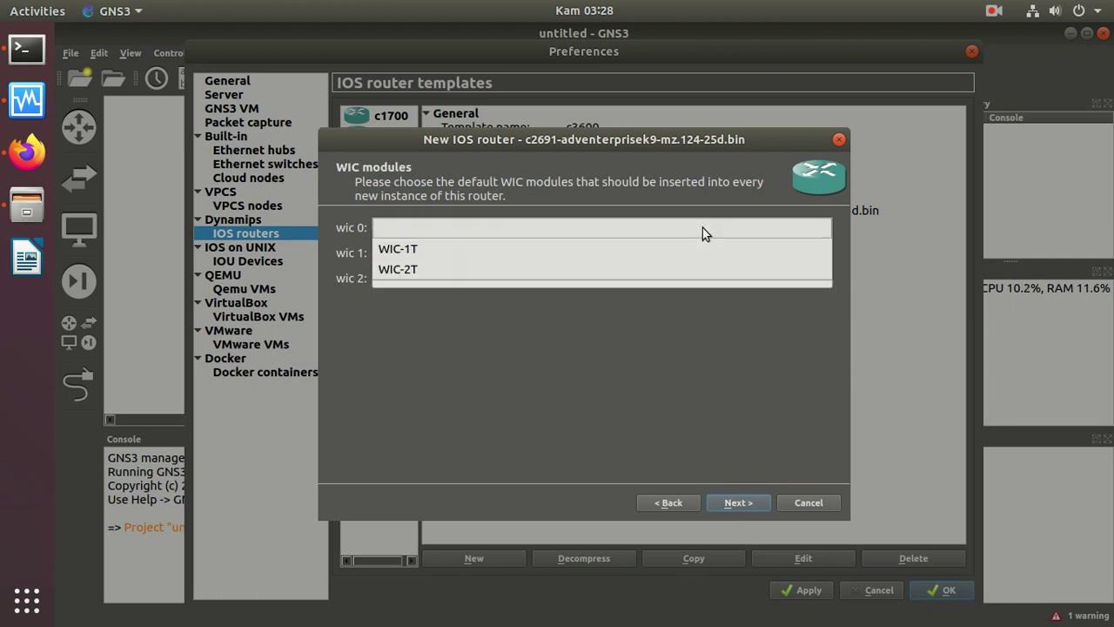
{"action": "left_click", "coordinate": [409, 269]}
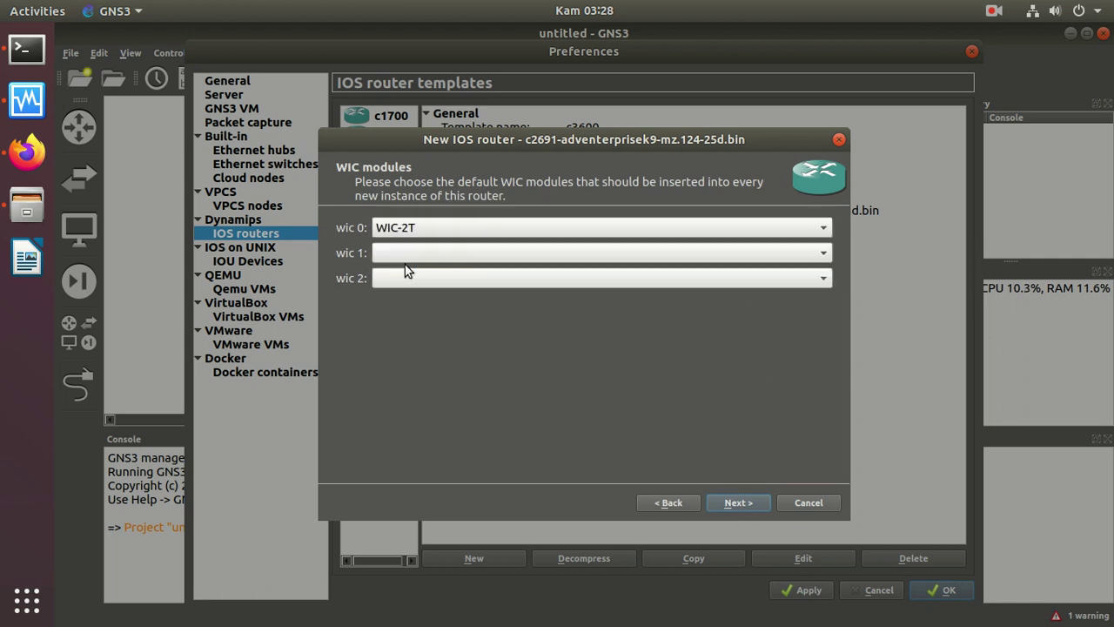
{"action": "left_click", "coordinate": [740, 502]}
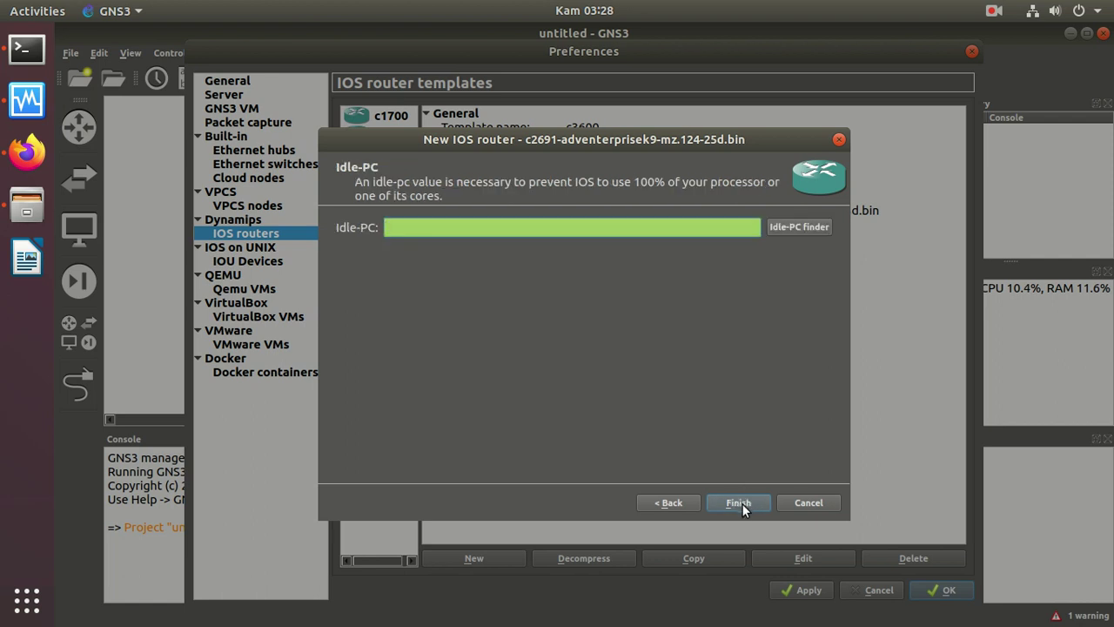
- Run the Idle-PC finder for the c2691 image and finish creating the router template
{"action": "left_click", "coordinate": [807, 227]}
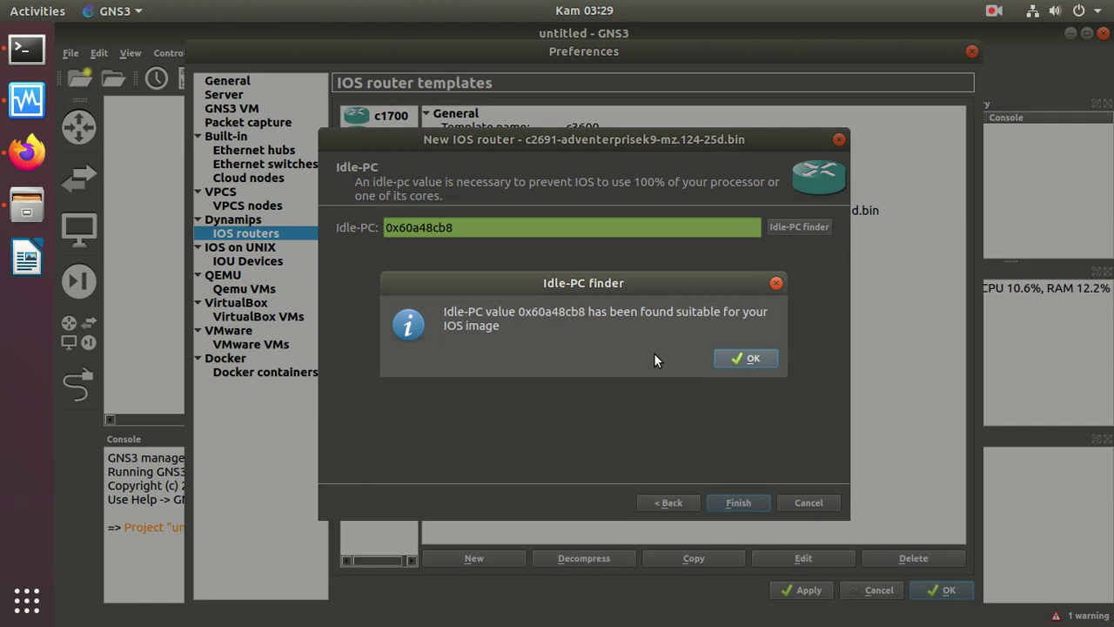
{"action": "left_click", "coordinate": [738, 358]}
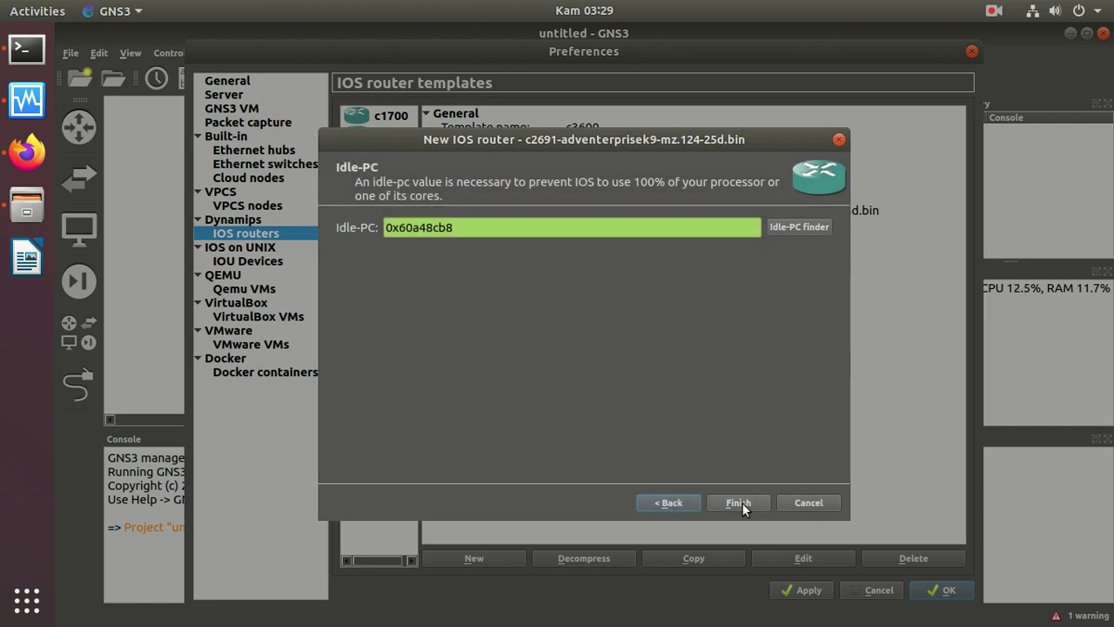
{"action": "left_click", "coordinate": [742, 502]}
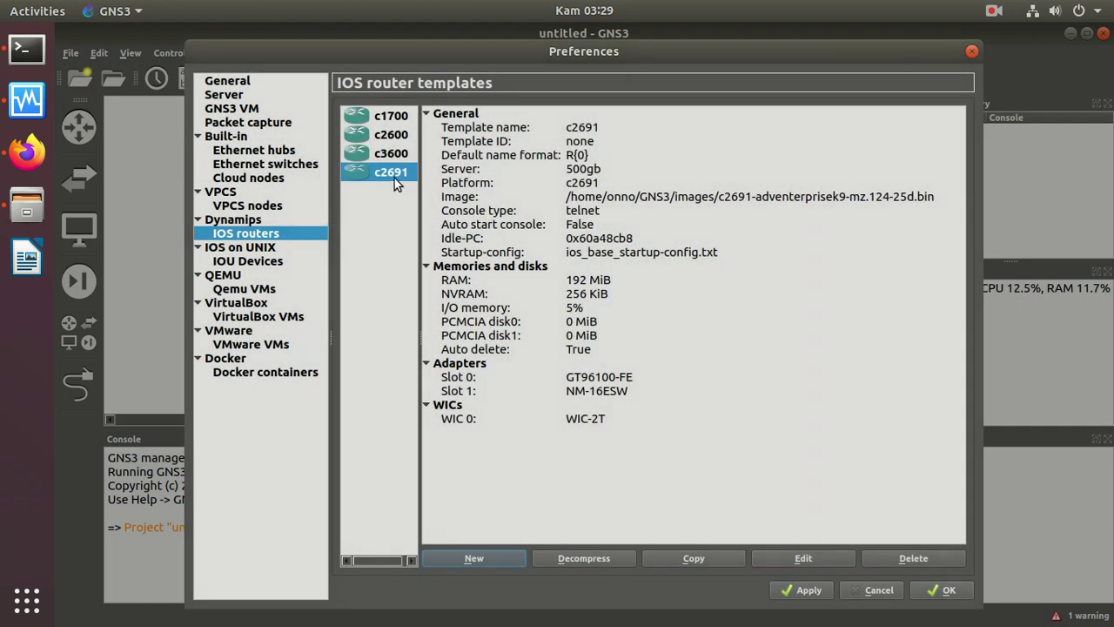
- Start another IOS router template from c7200-a3jk9s-mz.124-25g.bin, accepting the default name, platform and 512 MiB RAM
{"action": "left_click", "coordinate": [480, 561]}
{"action": "left_click", "coordinate": [732, 273]}
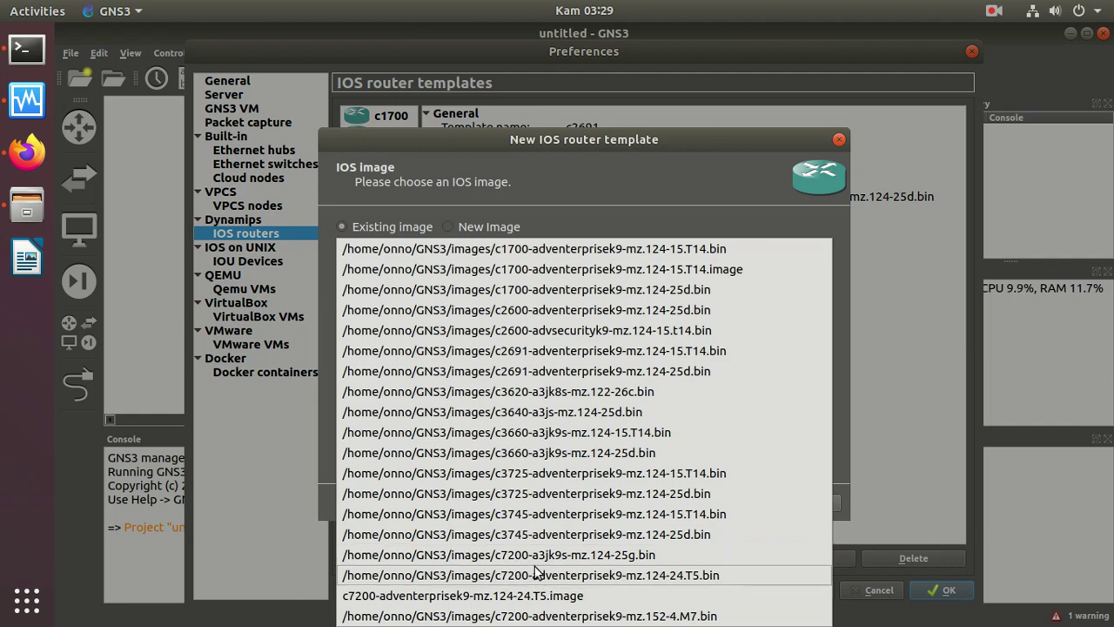
{"action": "left_click", "coordinate": [631, 550]}
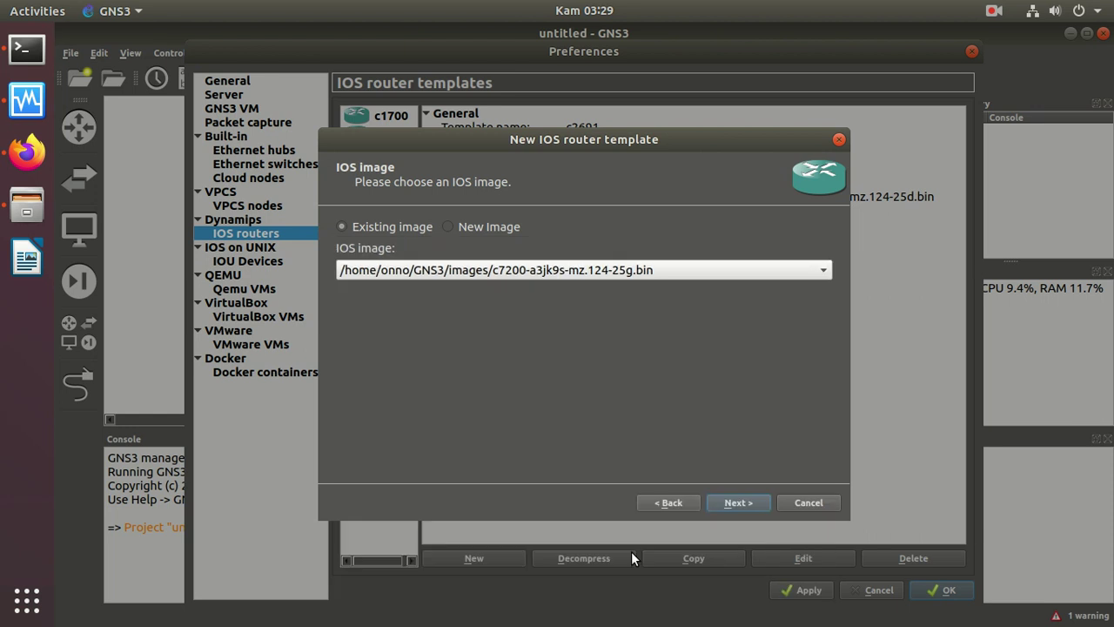
{"action": "left_click", "coordinate": [738, 507]}
{"action": "left_click", "coordinate": [739, 508]}
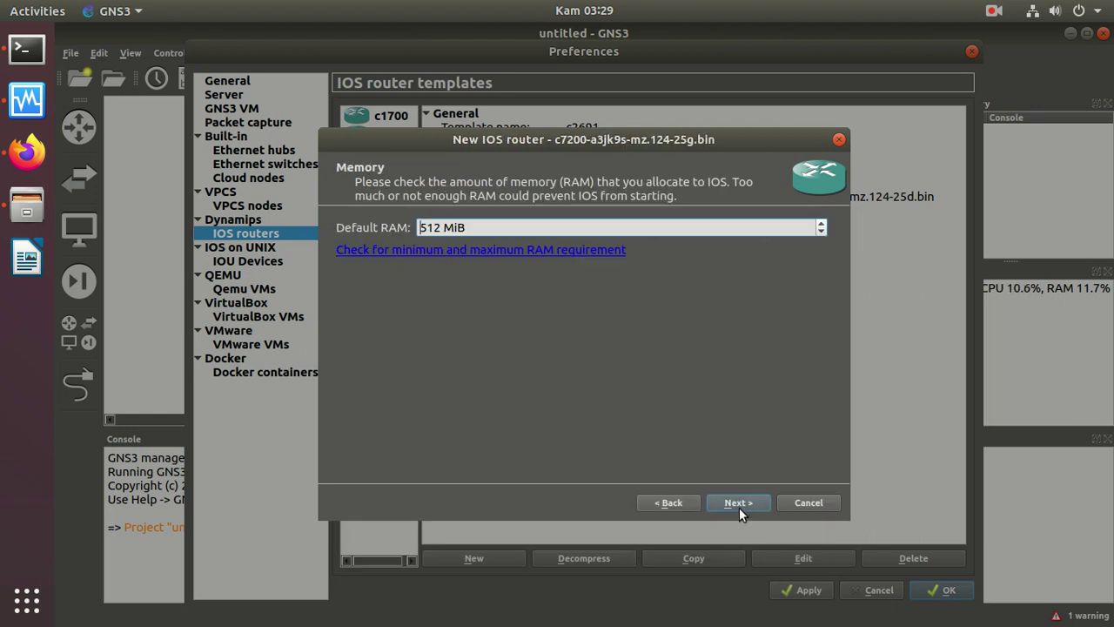
{"action": "left_click", "coordinate": [737, 507]}
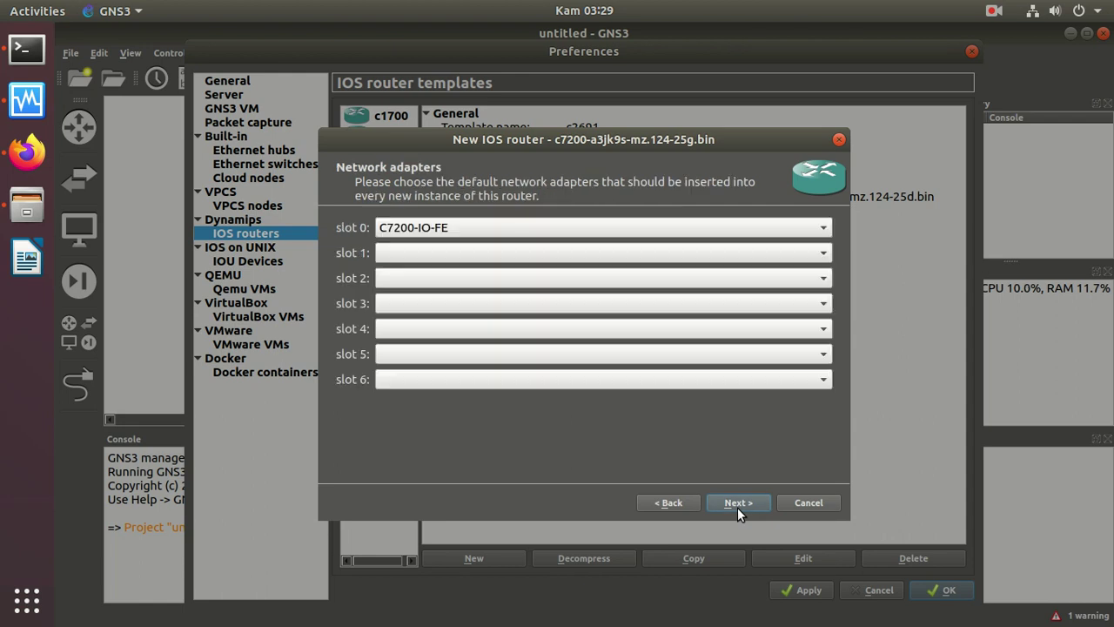
- Assign the PA-8E adapter to slot 1 of the c7200 router, then run the Idle-PC finder and finish the template
{"action": "left_click", "coordinate": [672, 257]}
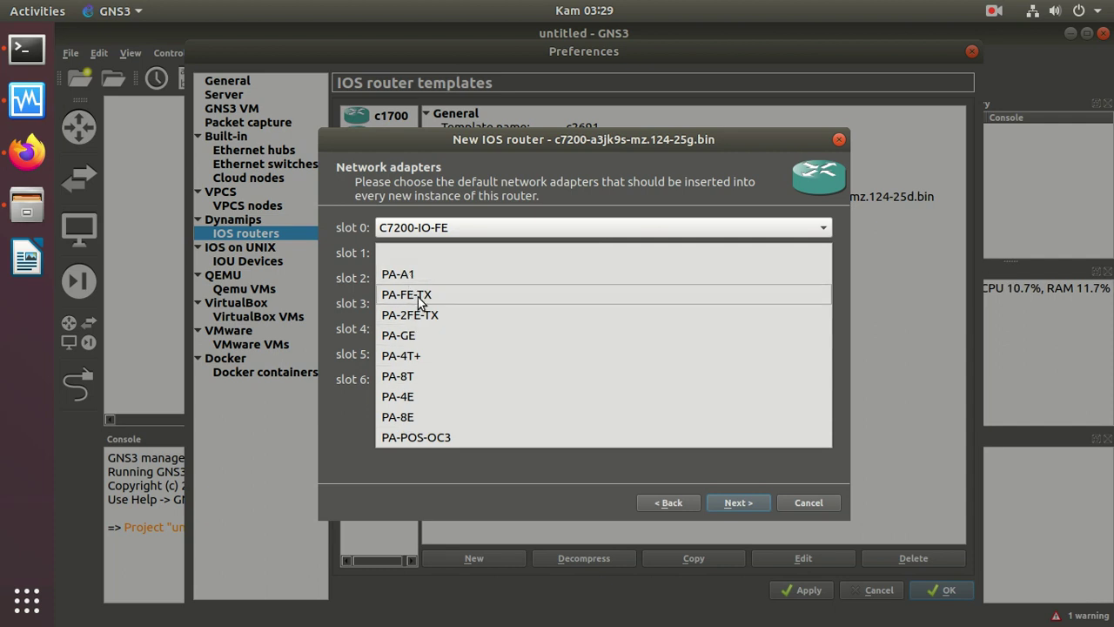
{"action": "left_click", "coordinate": [411, 419]}
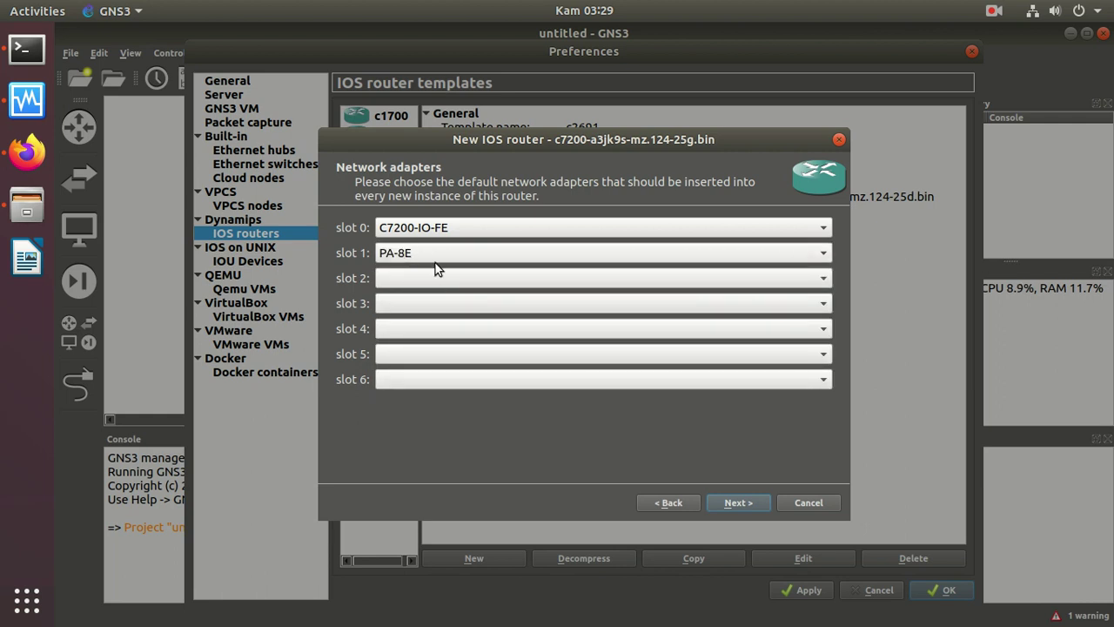
{"action": "left_click", "coordinate": [738, 503]}
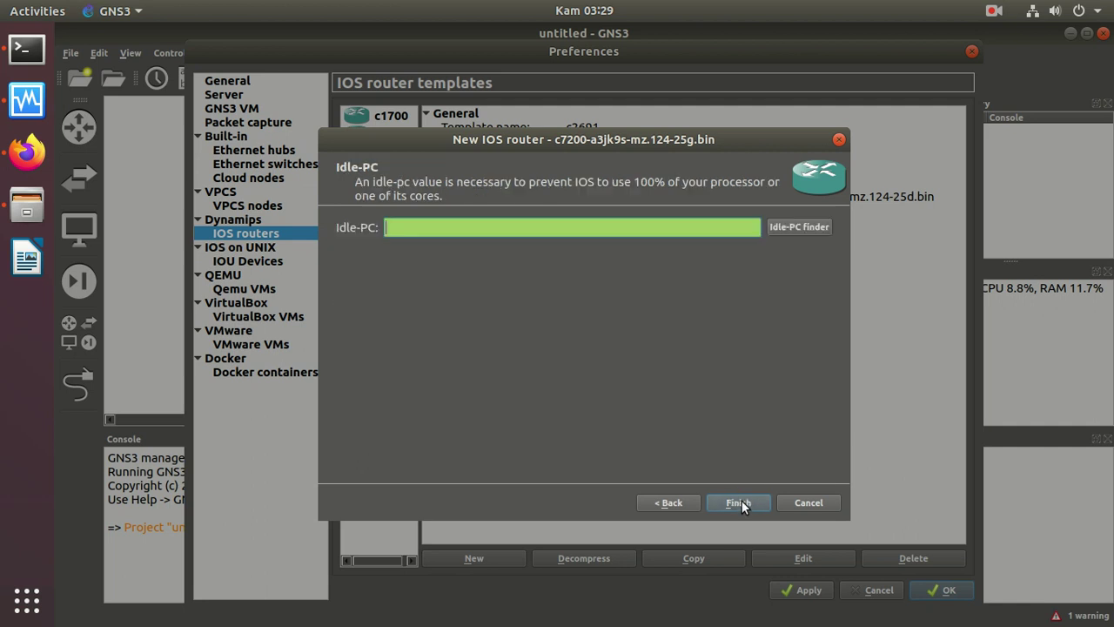
{"action": "left_click", "coordinate": [810, 225]}
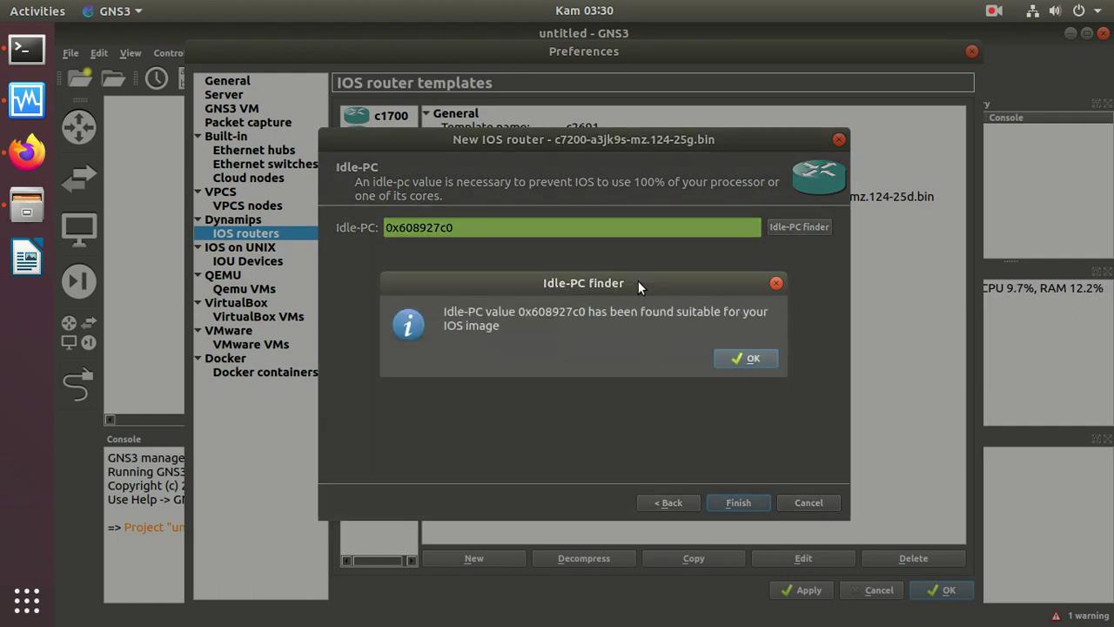
{"action": "left_click", "coordinate": [742, 358]}
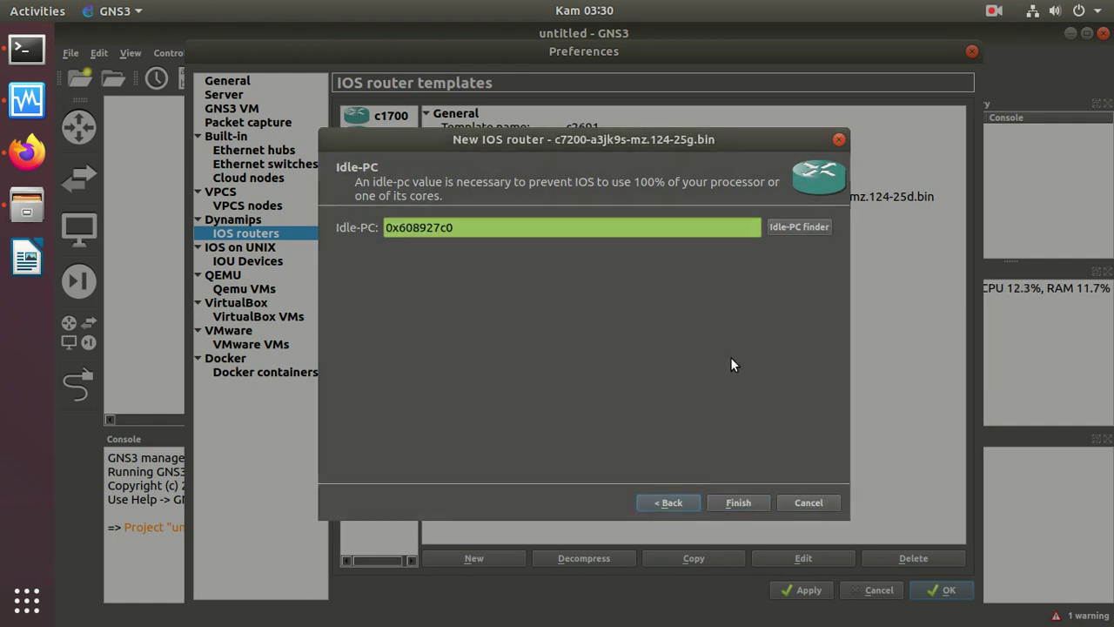
{"action": "left_click", "coordinate": [738, 503]}
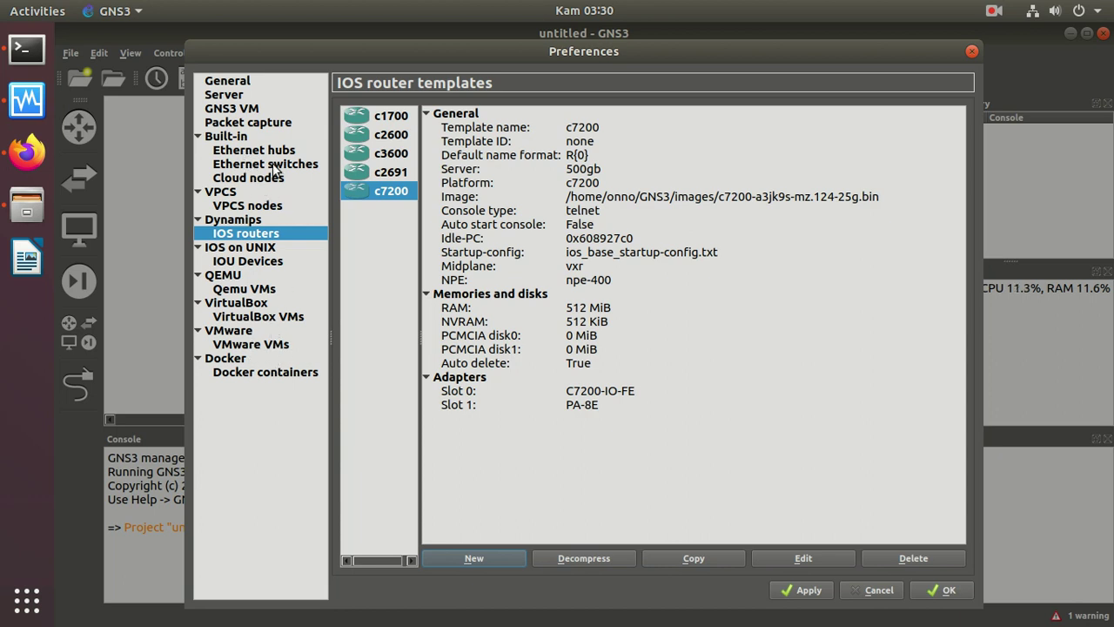
- Save the new IOS router and VirtualBox VM templates and close the preferences
{"action": "left_click", "coordinate": [974, 51]}
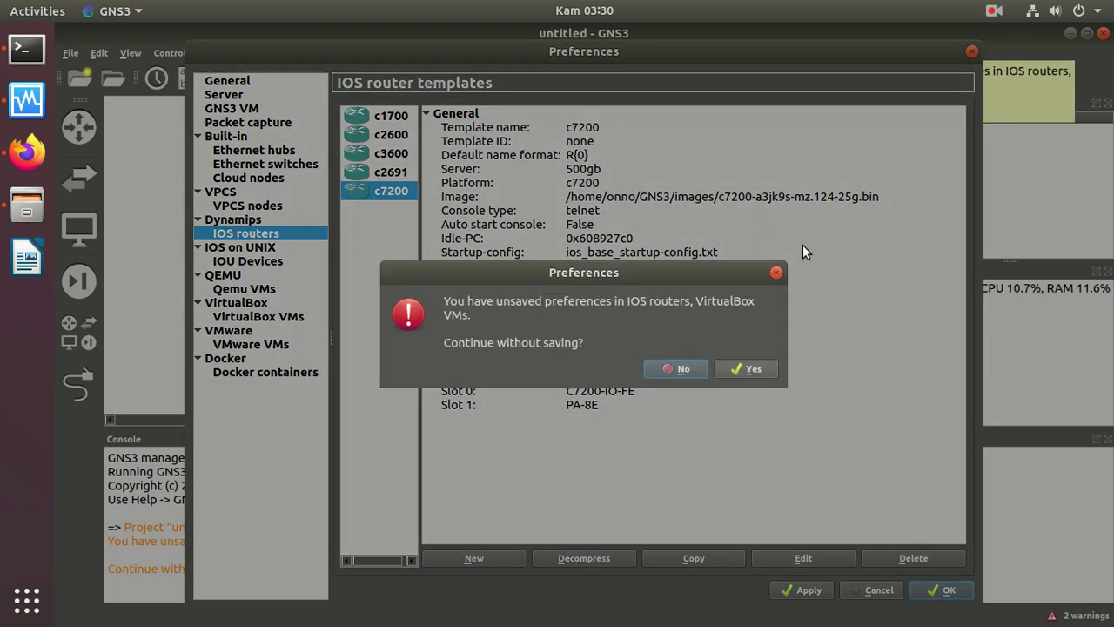
{"action": "left_click", "coordinate": [675, 368]}
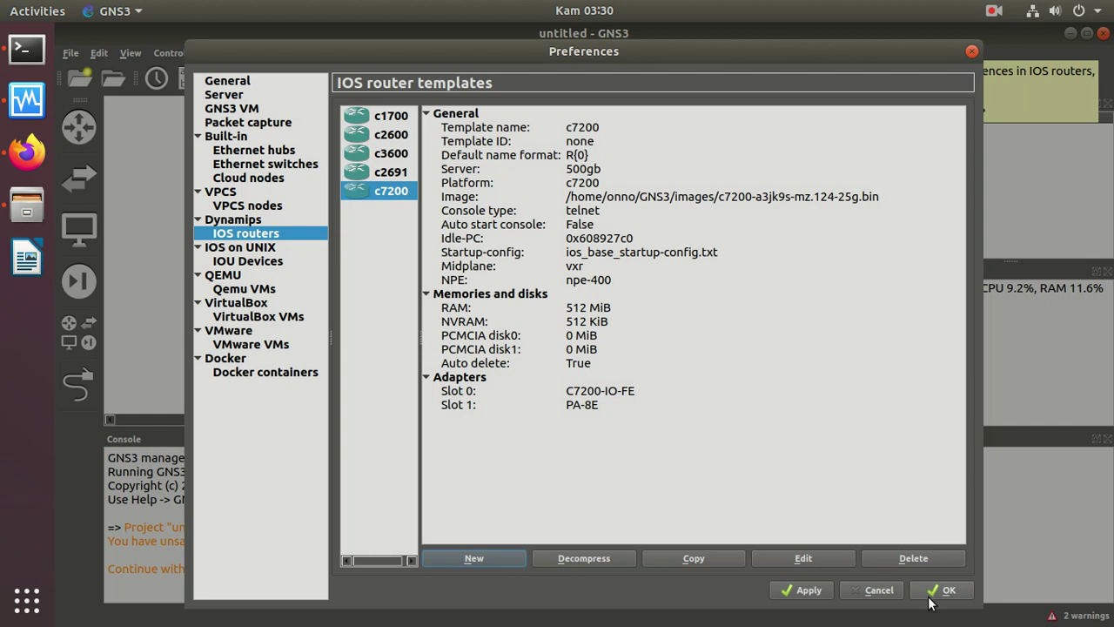
{"action": "left_click", "coordinate": [805, 590]}
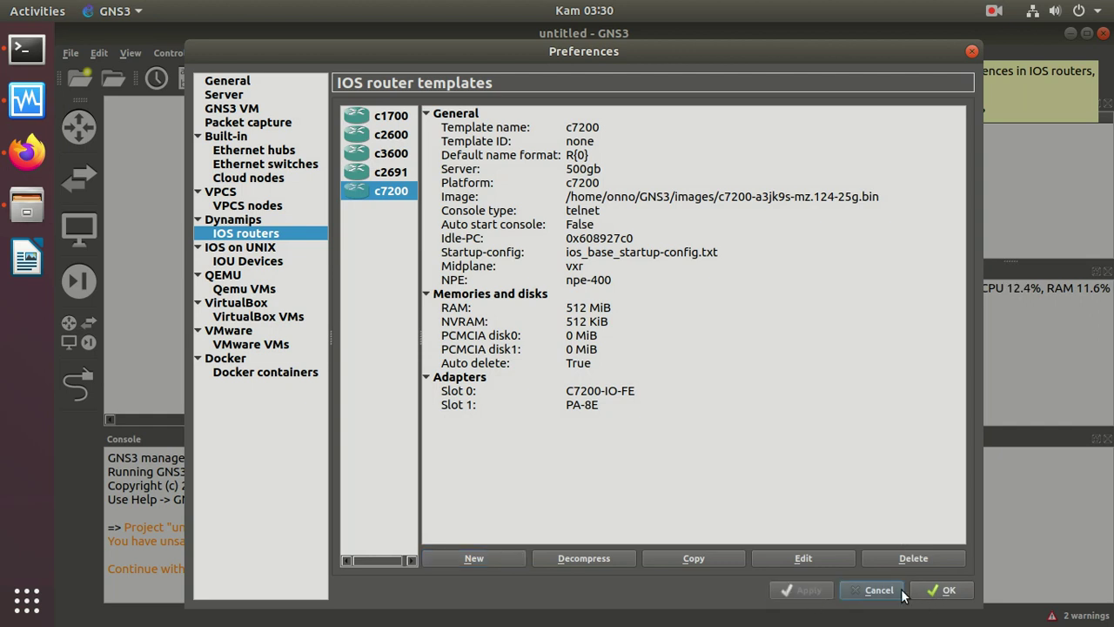
{"action": "left_click", "coordinate": [949, 591]}
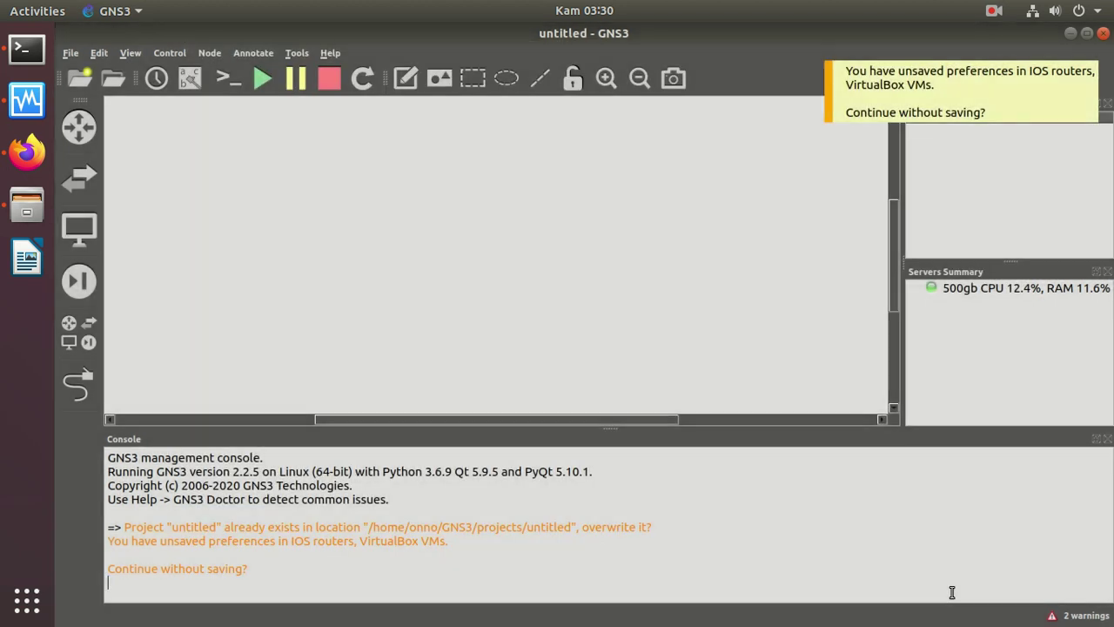
- Add a Cloud node from the end devices to the upper-left area of the topology canvas
{"action": "left_click", "coordinate": [81, 177]}
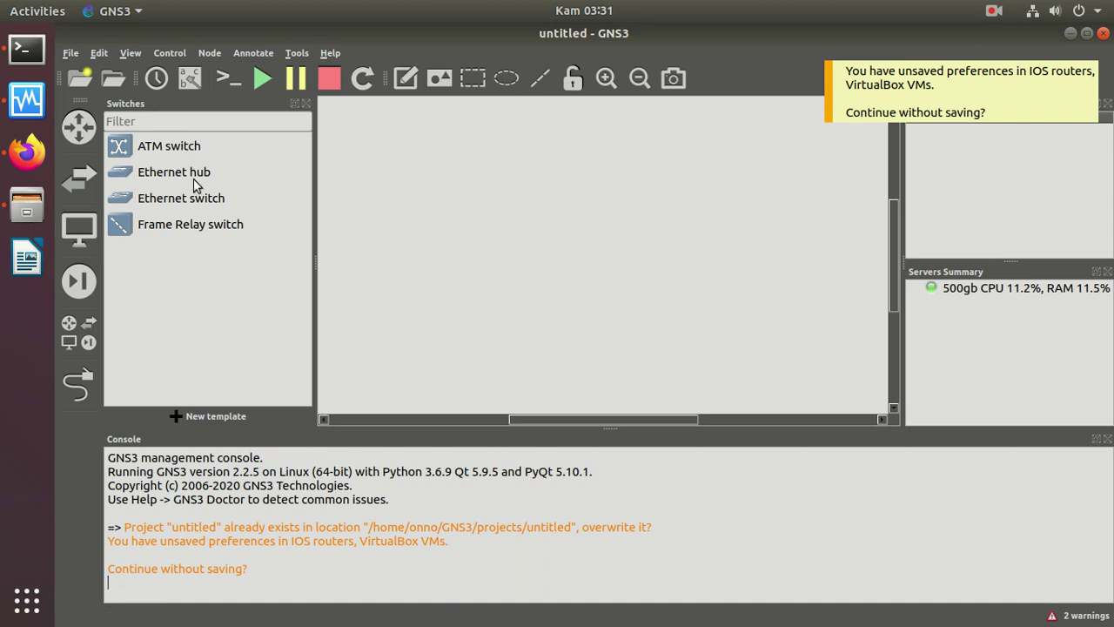
{"action": "left_click", "coordinate": [96, 242]}
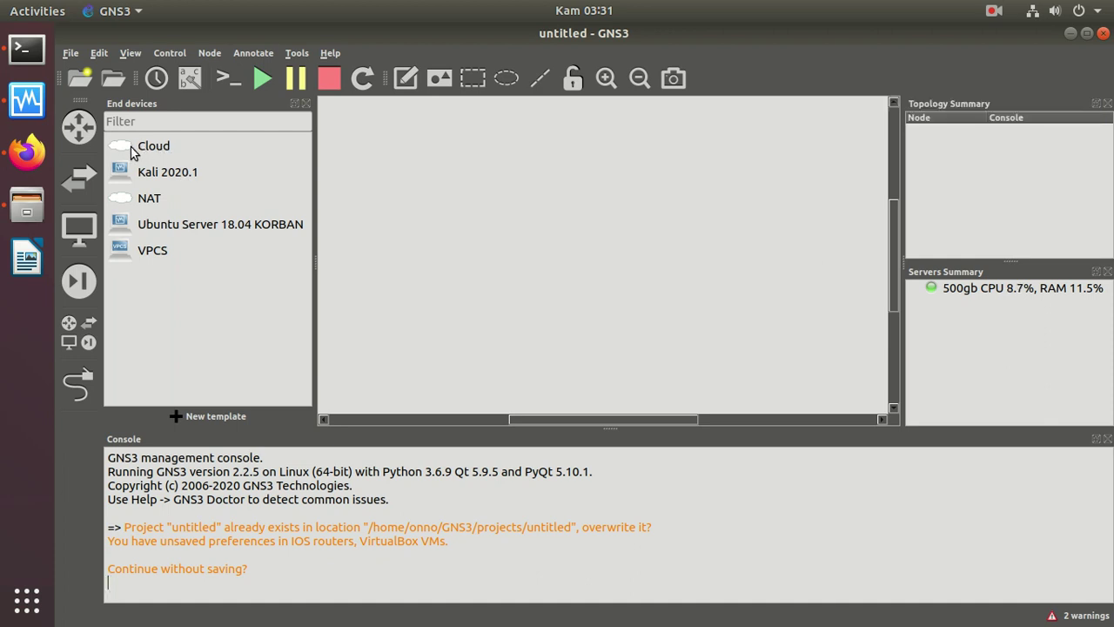
{"action": "left_click_drag", "start_coordinate": [132, 153], "coordinate": [431, 133]}
{"action": "left_click_drag", "start_coordinate": [487, 174], "coordinate": [403, 161]}
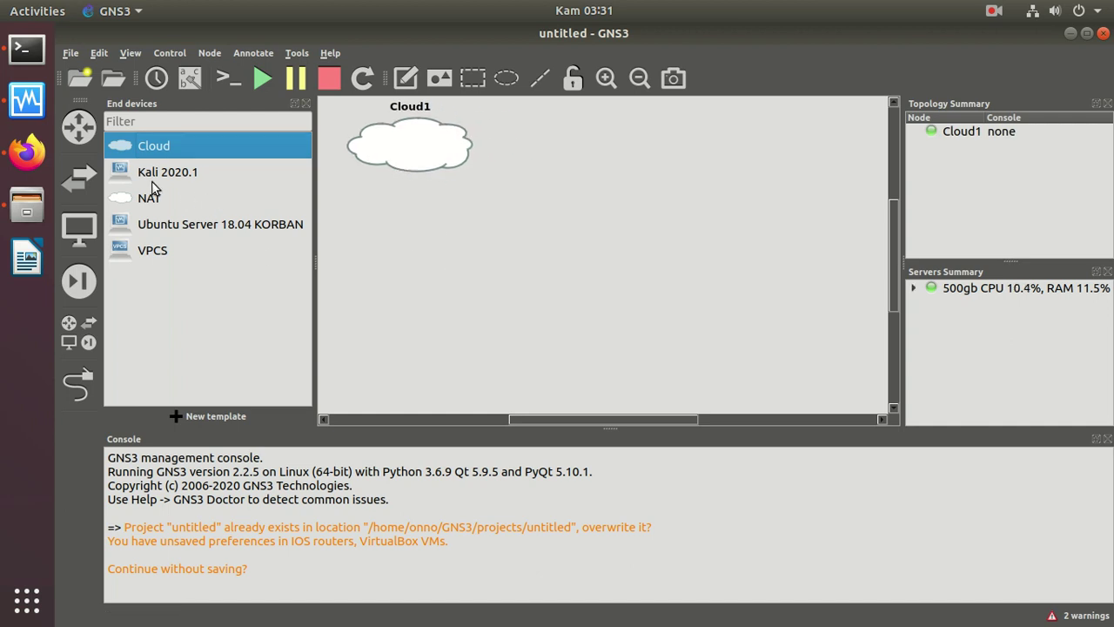
- Add a MikroTik1 router to the middle of the topology and an Ubuntu Server 18.04 KORBAN node to its right
{"action": "left_click", "coordinate": [80, 128]}
{"action": "left_click_drag", "start_coordinate": [165, 280], "coordinate": [505, 249]}
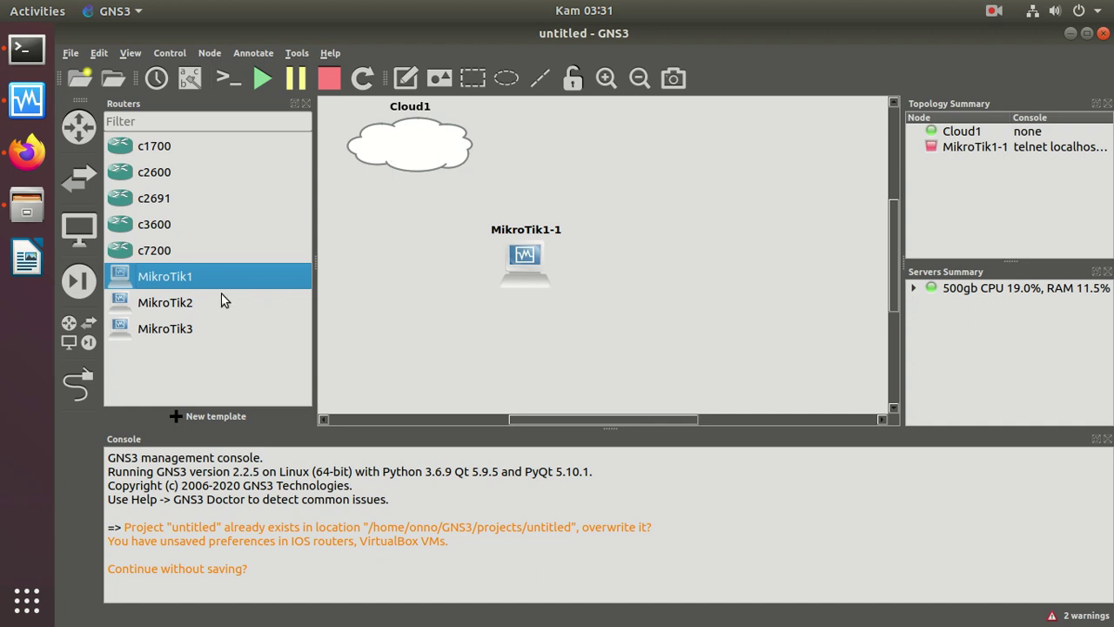
{"action": "left_click", "coordinate": [78, 228]}
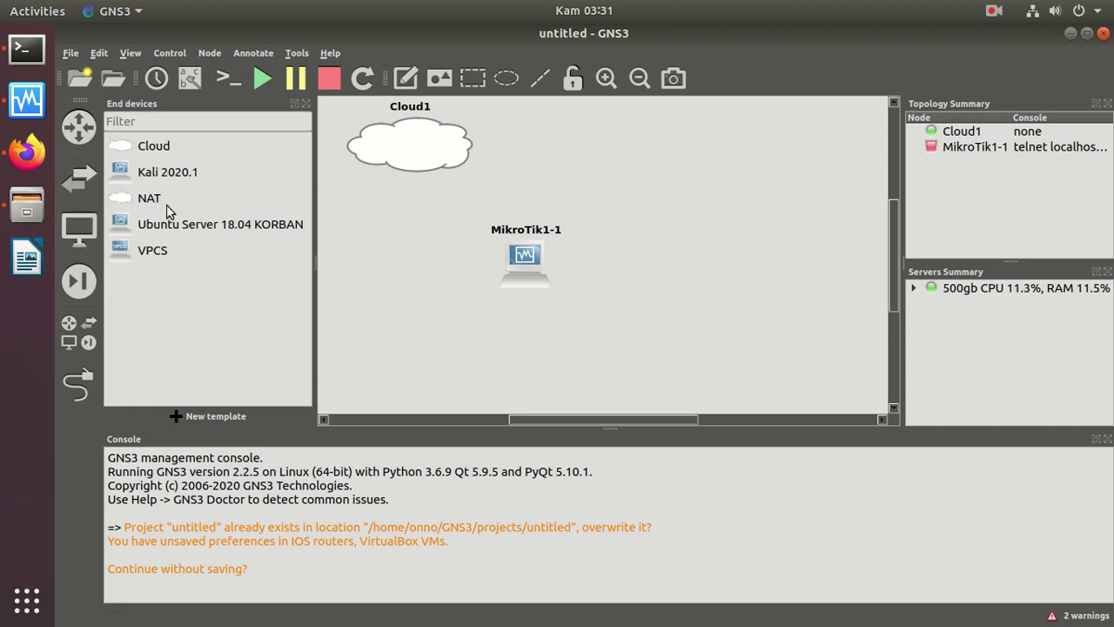
{"action": "left_click_drag", "start_coordinate": [182, 230], "coordinate": [770, 280]}
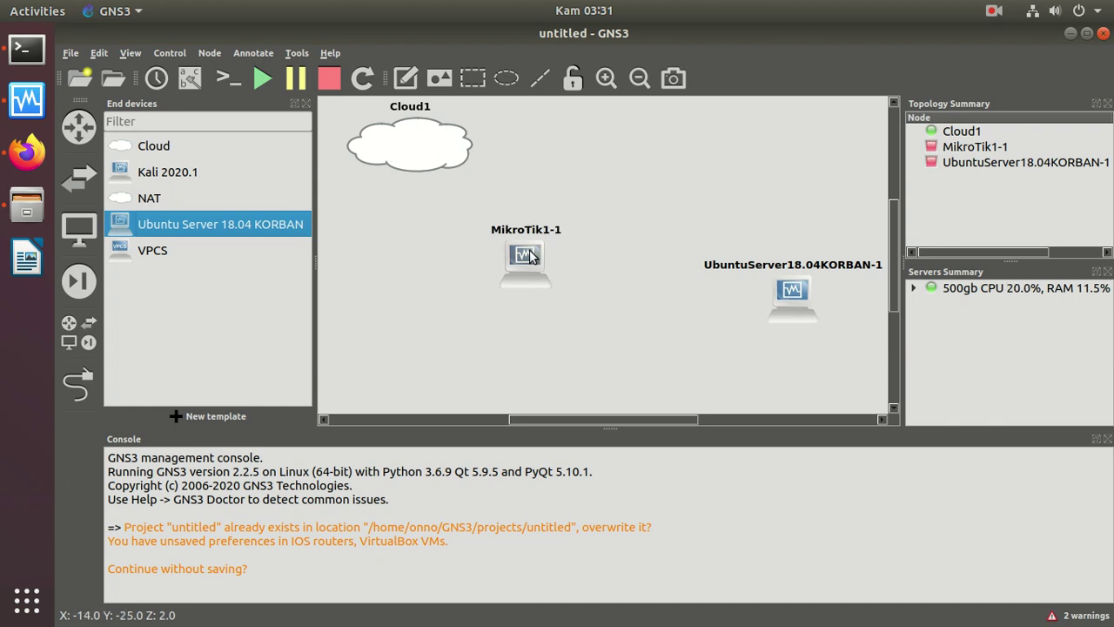
- Open the Ubuntu Server node's configuration and replace its name with ServerUbu
{"action": "right_click", "coordinate": [790, 301]}
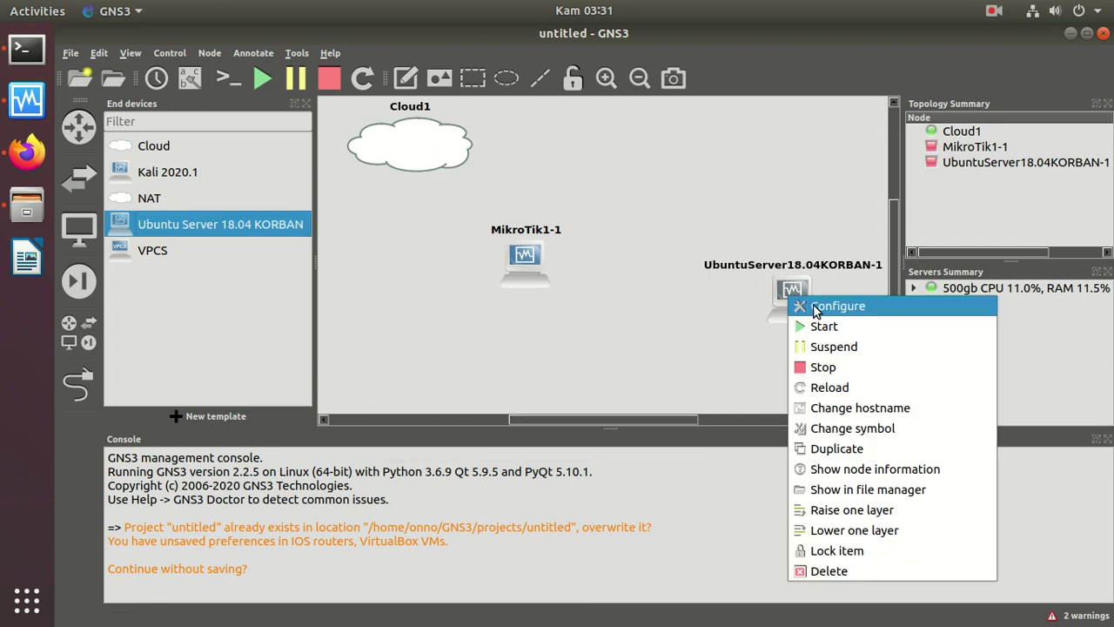
{"action": "left_click", "coordinate": [814, 307]}
{"action": "left_click", "coordinate": [613, 234]}
{"action": "key", "text": "BackSpace"}
{"action": "key", "text": "BackSpace"}
{"action": "key", "text": "BackSpace"}
{"action": "key", "text": "BackSpace"}
{"action": "key", "text": "BackSpace"}
{"action": "key", "text": "BackSpace"}
{"action": "key", "text": "BackSpace"}
{"action": "key", "text": "BackSpace"}
{"action": "key", "text": "BackSpace"}
{"action": "key", "text": "BackSpace"}
{"action": "key", "text": "BackSpace"}
{"action": "key", "text": "BackSpace"}
{"action": "key", "text": "BackSpace"}
{"action": "key", "text": "BackSpace"}
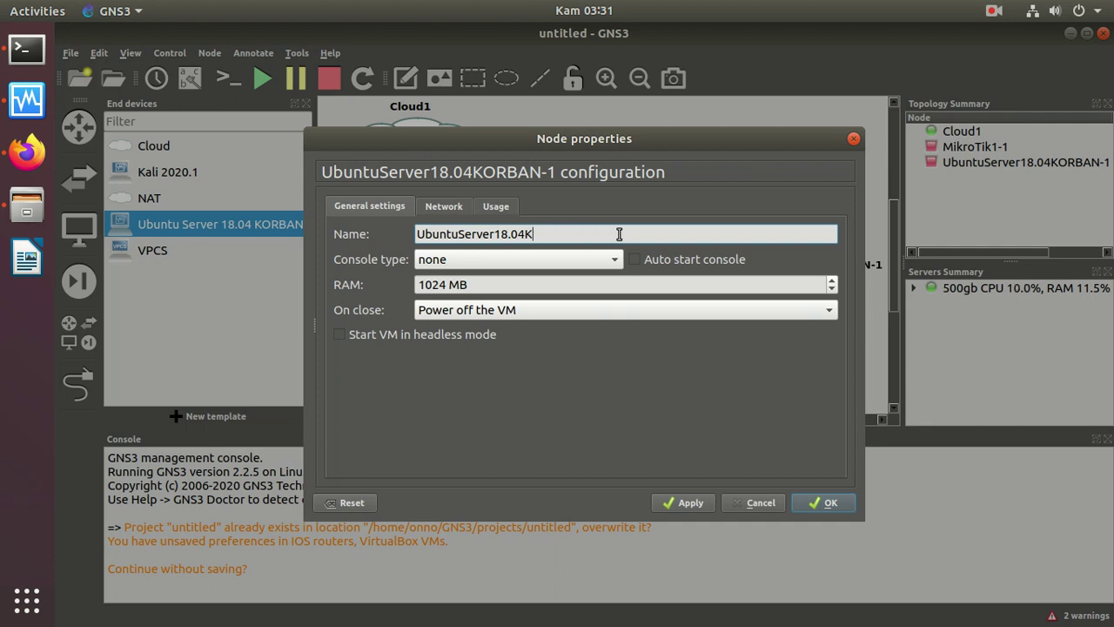
{"action": "key", "text": "BackSpace"}
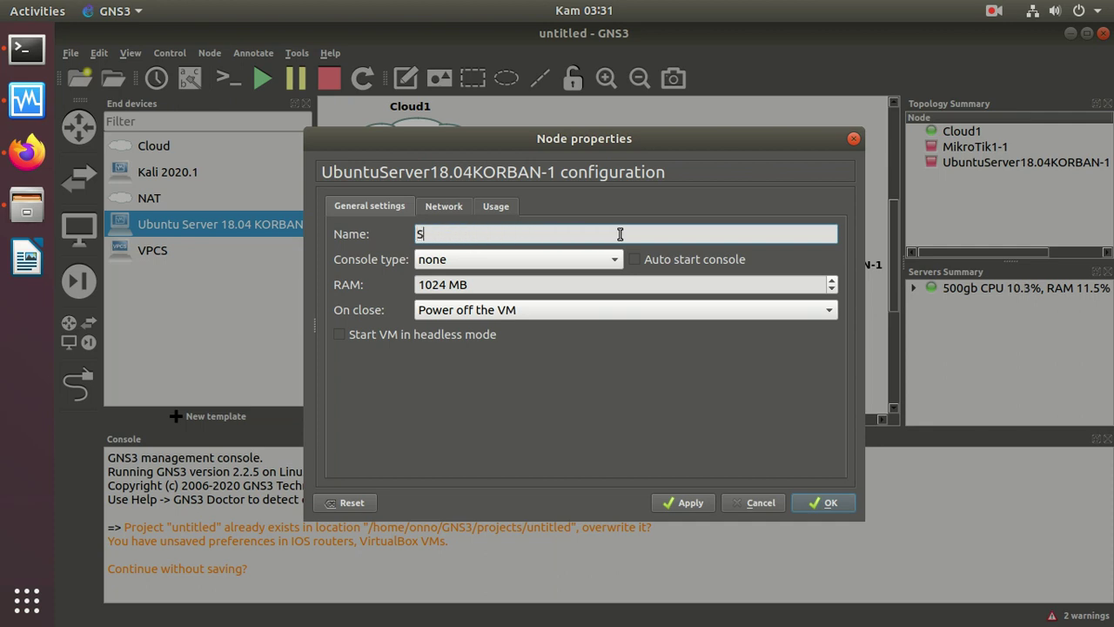
{"action": "type", "text": "ServerUbu"}
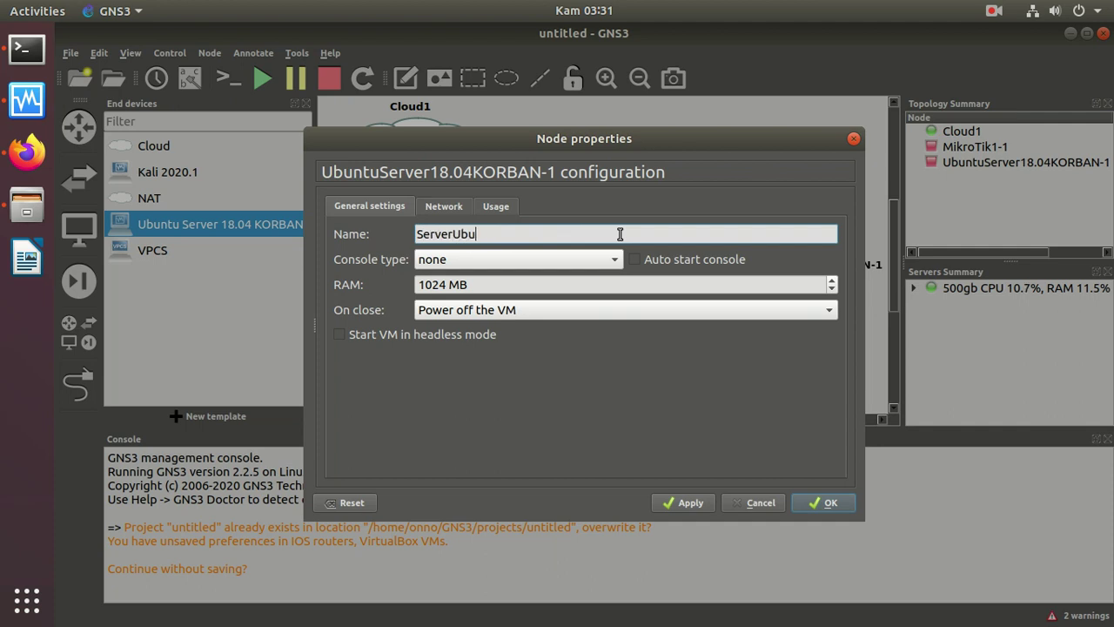